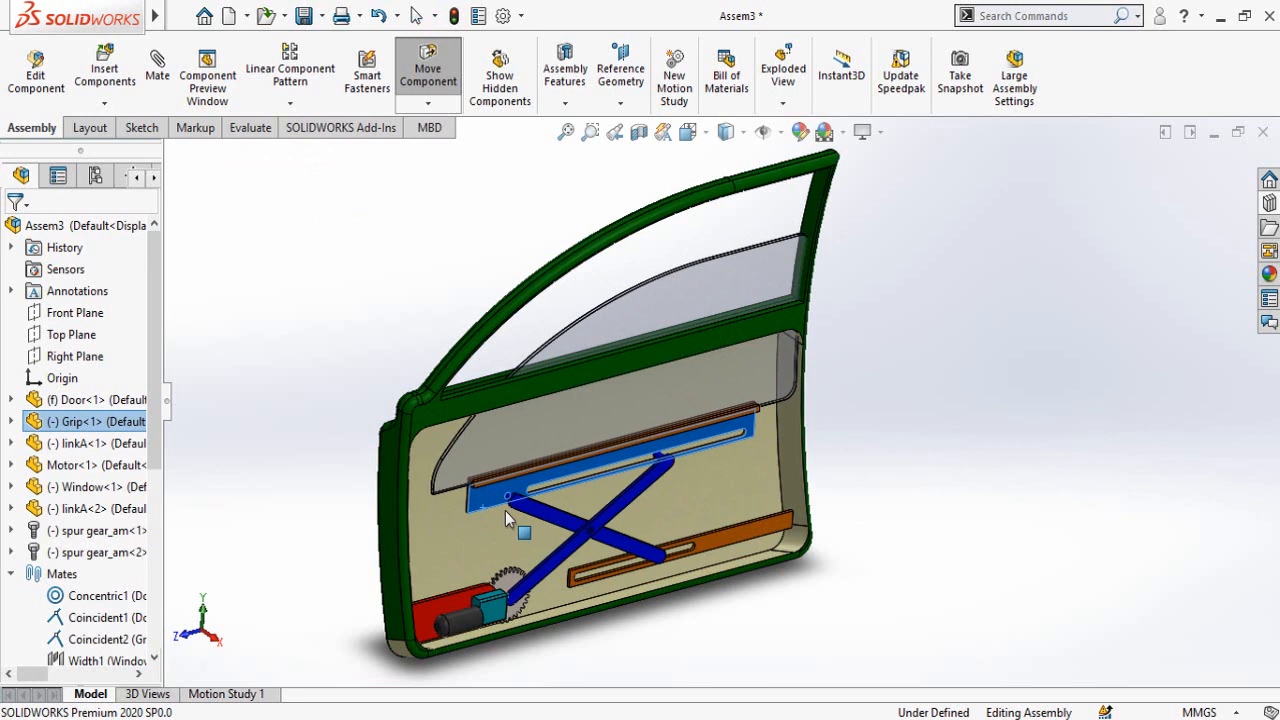
# Move the grip downward in the finished assembly to see how the crossed links lower the window
pyautogui.moveTo(505, 510); pyautogui.dragTo(508, 525)
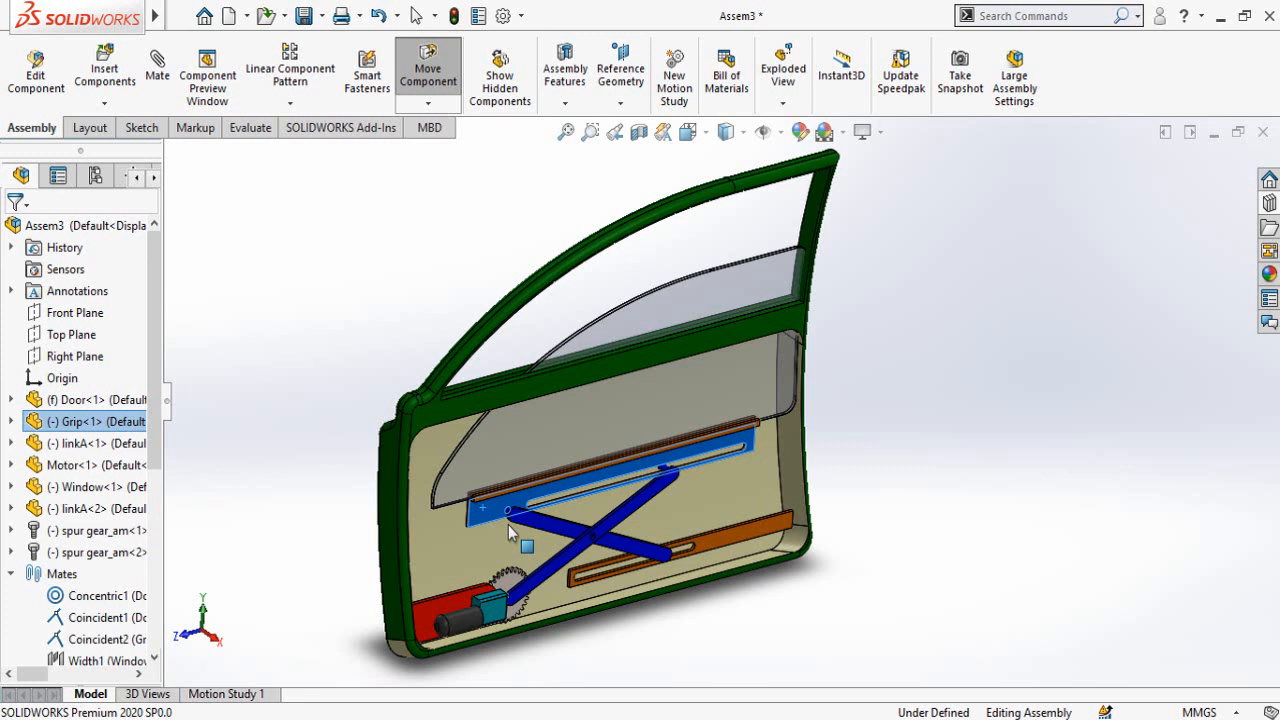
pyautogui.moveTo(508, 533); pyautogui.dragTo(510, 557)
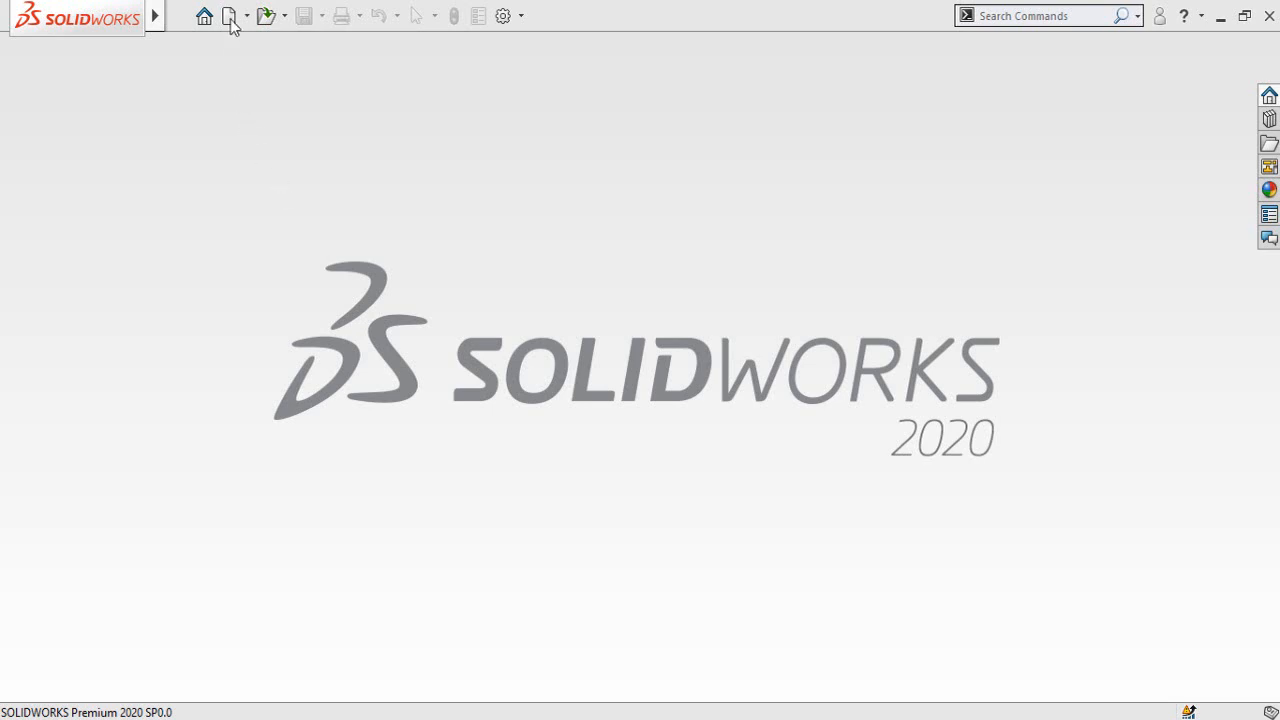
# Create a new assembly and insert the Door, Grip, linkA, Motor and Window parts from the Car Window folder
pyautogui.click(229, 15)
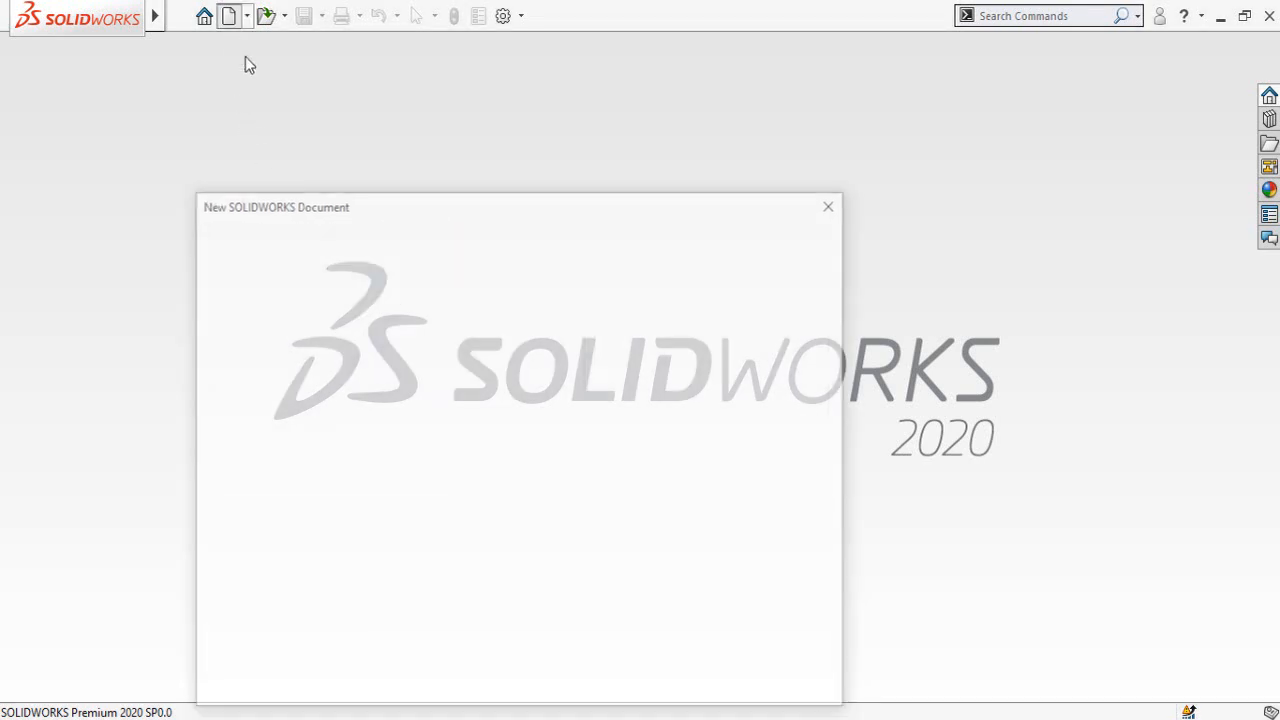
pyautogui.doubleClick(300, 292)
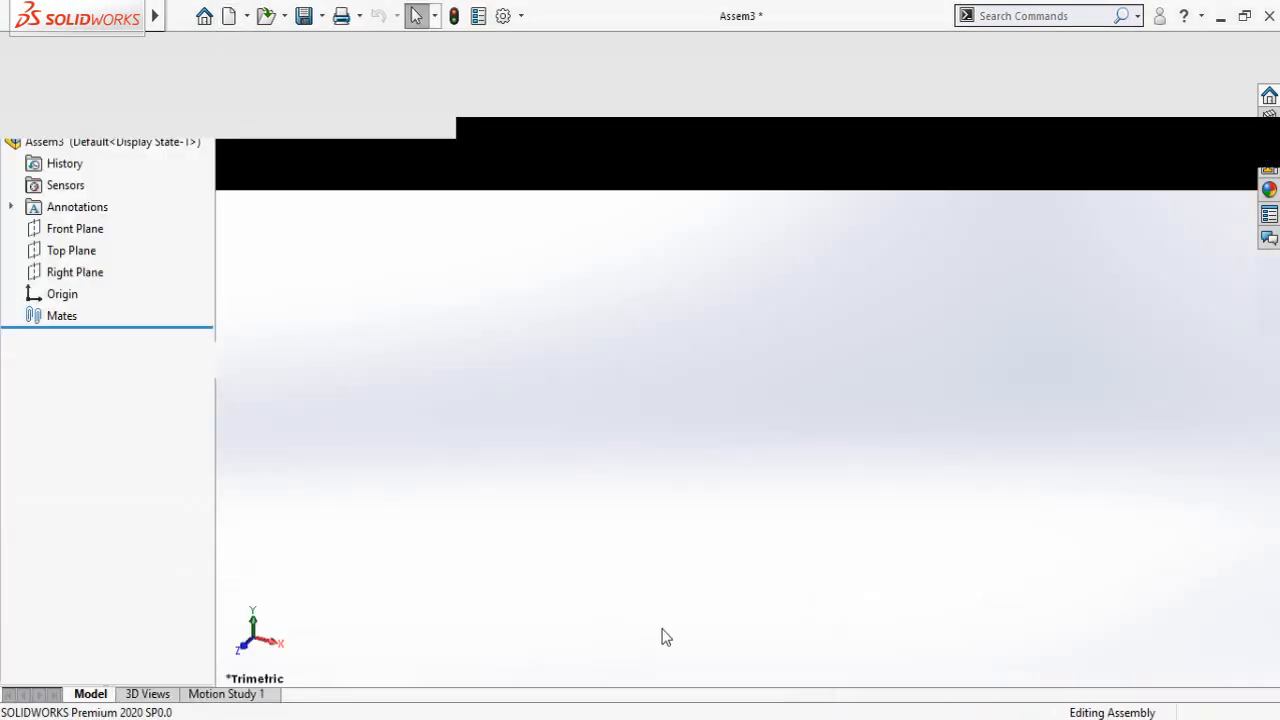
pyautogui.hotkey('alt', 'Tab')
pyautogui.click(737, 505)
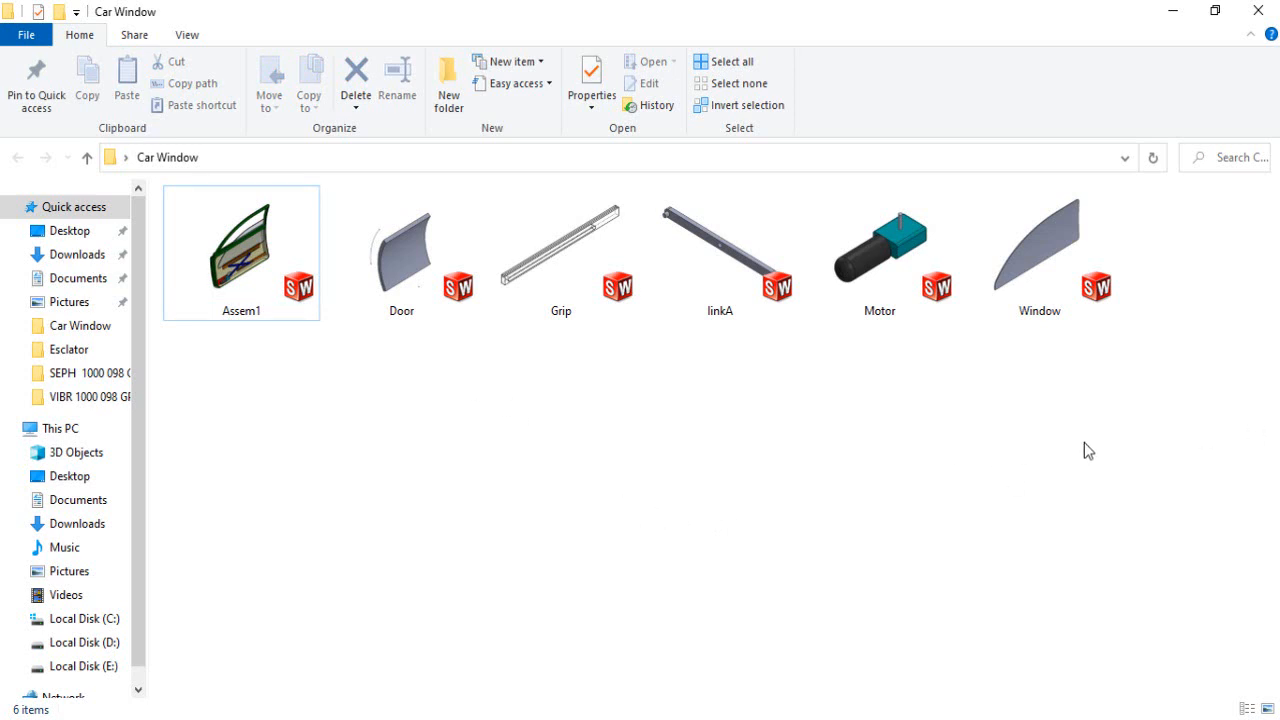
pyautogui.moveTo(1082, 437); pyautogui.dragTo(617, 719)
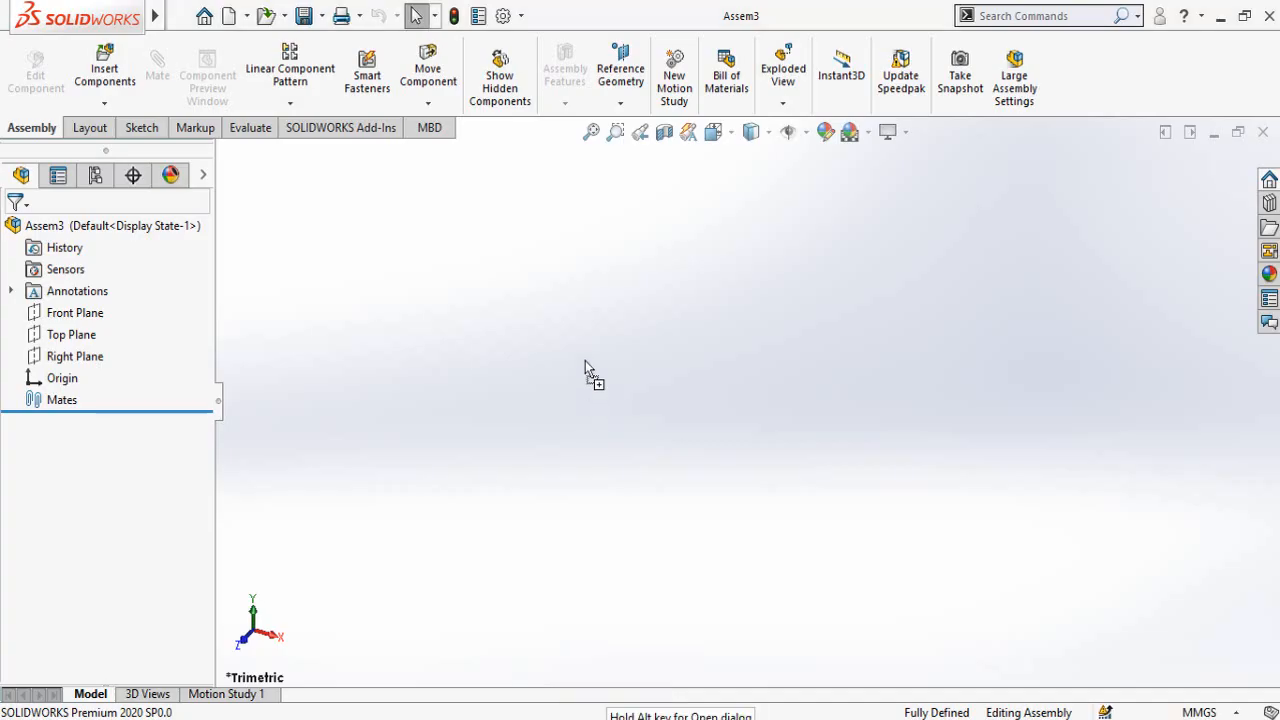
pyautogui.moveTo(585, 360); pyautogui.dragTo(592, 350)
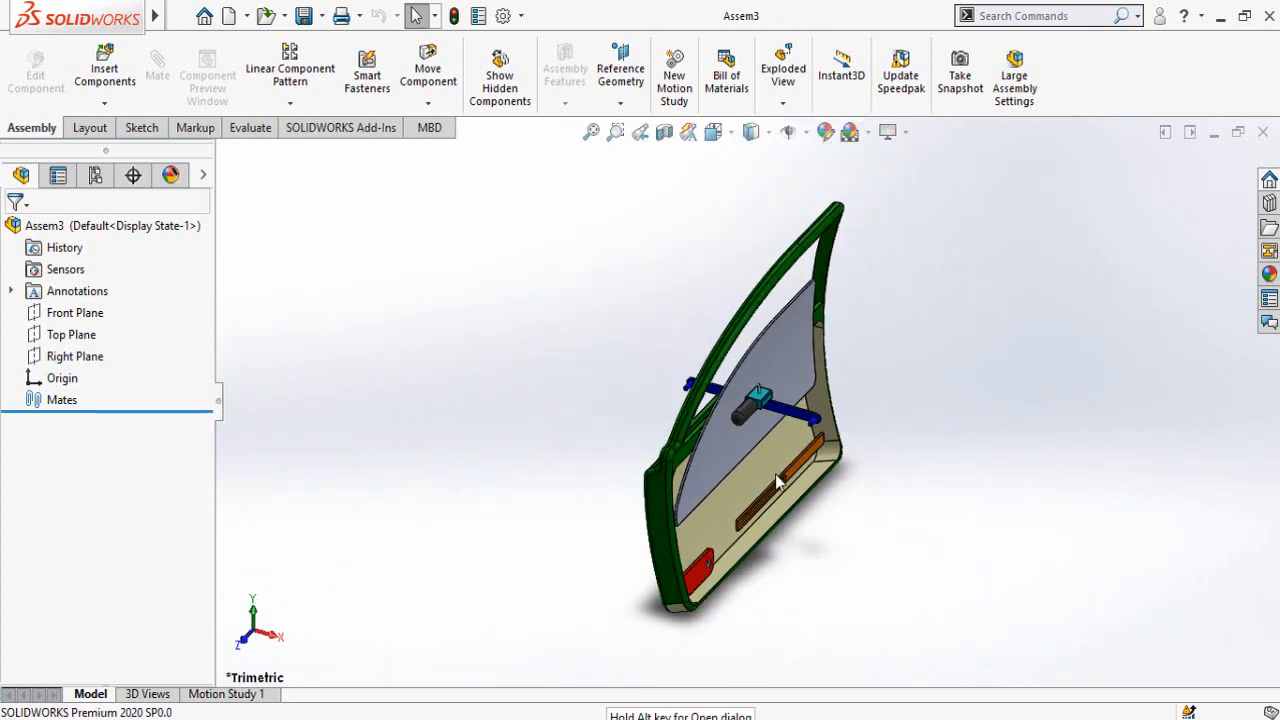
# Move the window, grip, link and motor out of the fixed door and spread them beside it
pyautogui.moveTo(777, 478); pyautogui.dragTo(735, 535, button='middle')
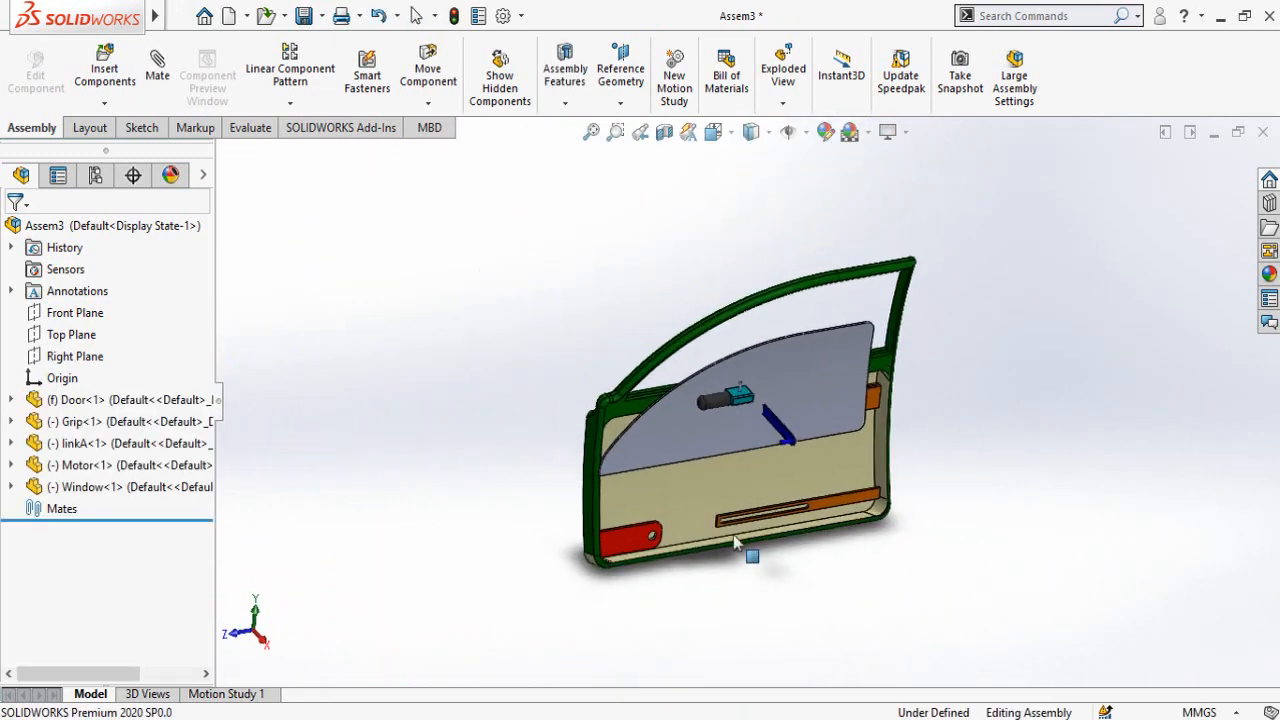
pyautogui.click(667, 483)
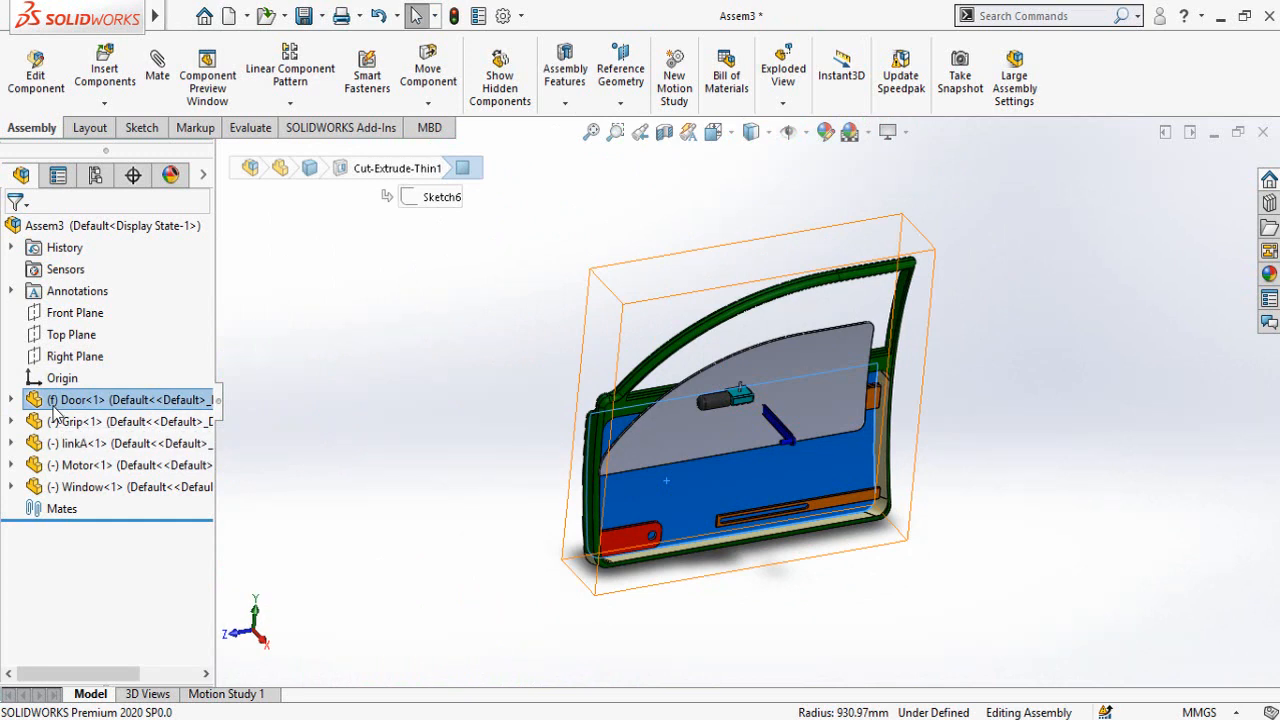
pyautogui.click(410, 476)
pyautogui.moveTo(412, 476); pyautogui.dragTo(490, 460, button='middle')
pyautogui.moveTo(692, 430); pyautogui.dragTo(980, 326)
pyautogui.moveTo(728, 426); pyautogui.dragTo(1037, 444)
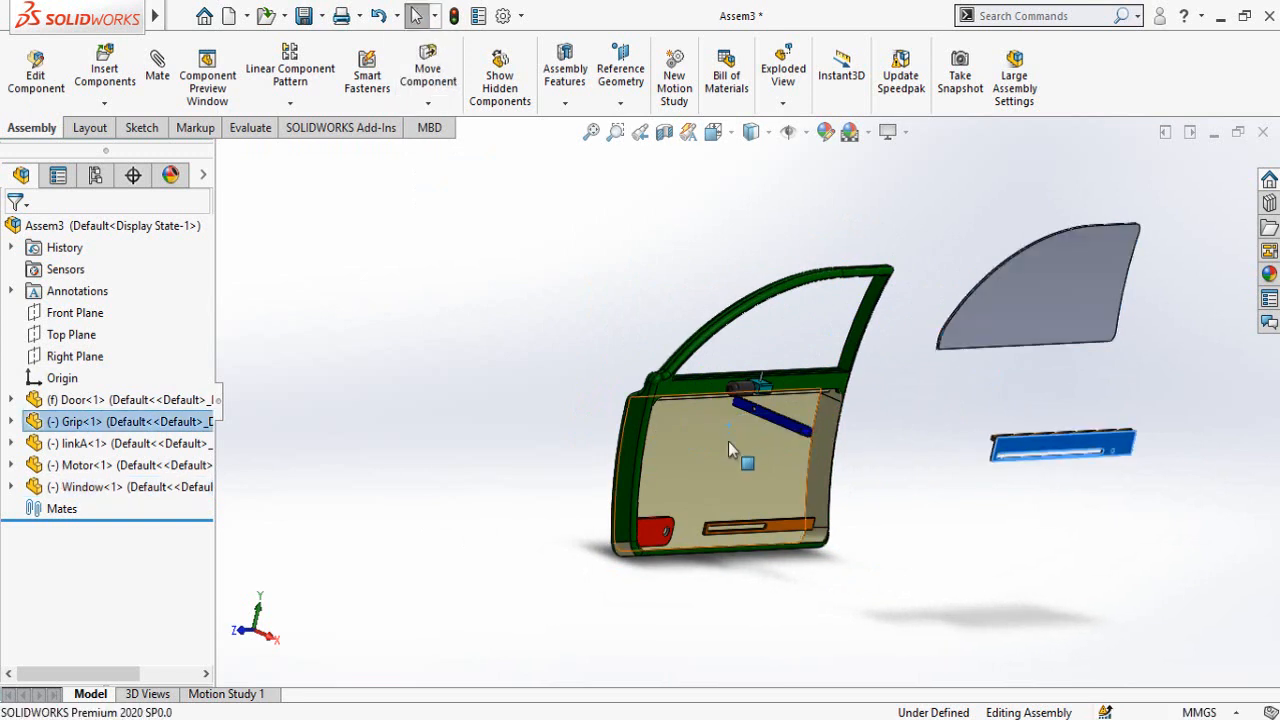
pyautogui.moveTo(785, 427); pyautogui.dragTo(1085, 557)
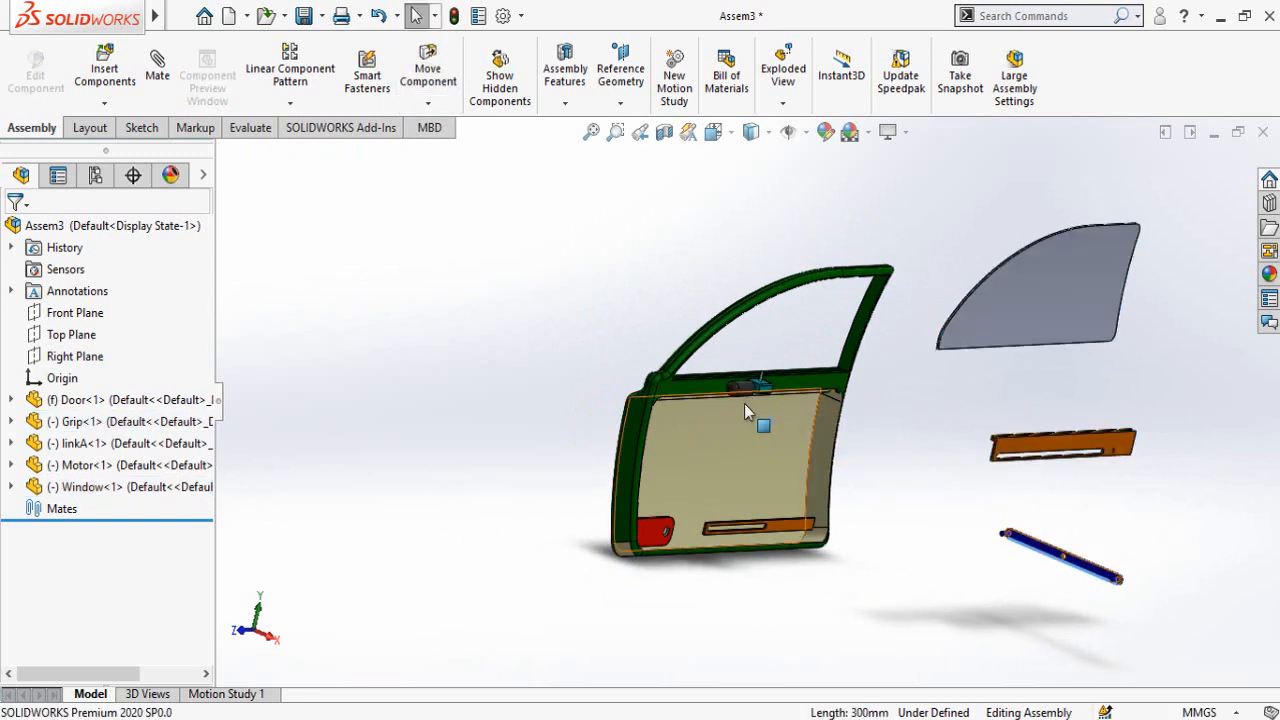
pyautogui.moveTo(764, 406); pyautogui.dragTo(1092, 534)
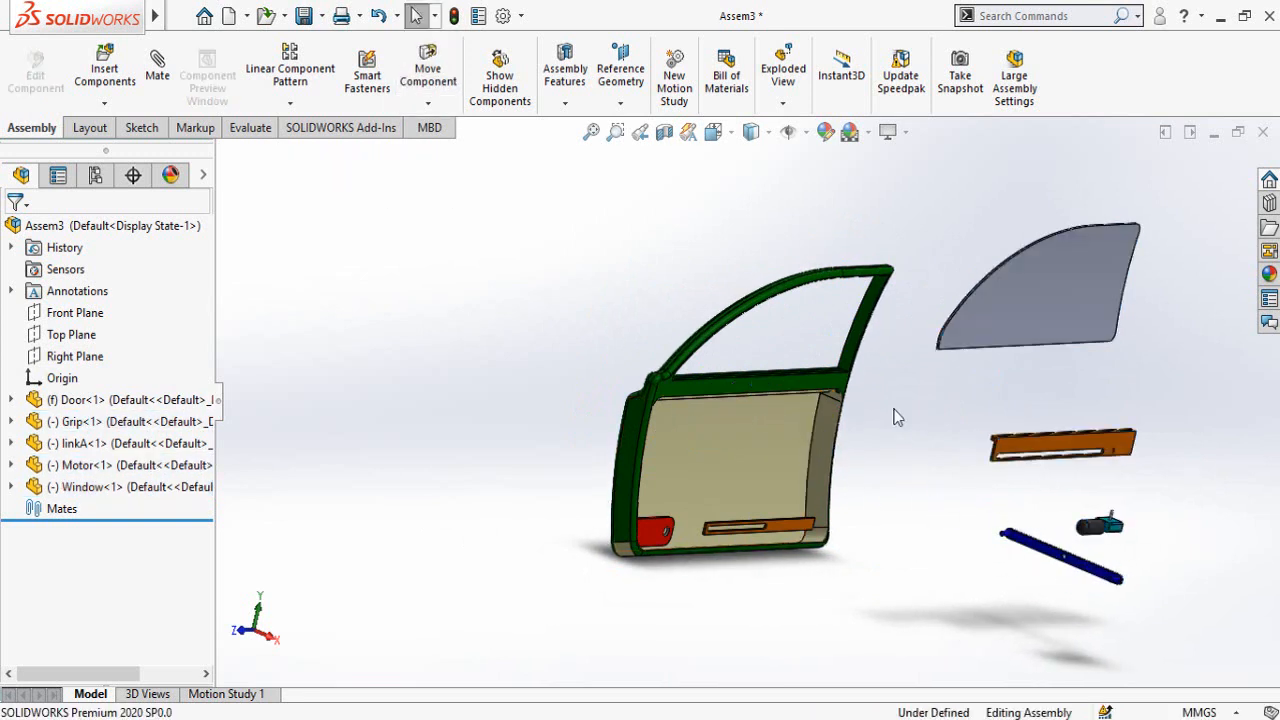
# Add a concentric mate between the window's large curved face and the door's curved inner panel face
pyautogui.moveTo(894, 420); pyautogui.dragTo(865, 290, button='middle')
pyautogui.scroll(-3, 1043, 341)
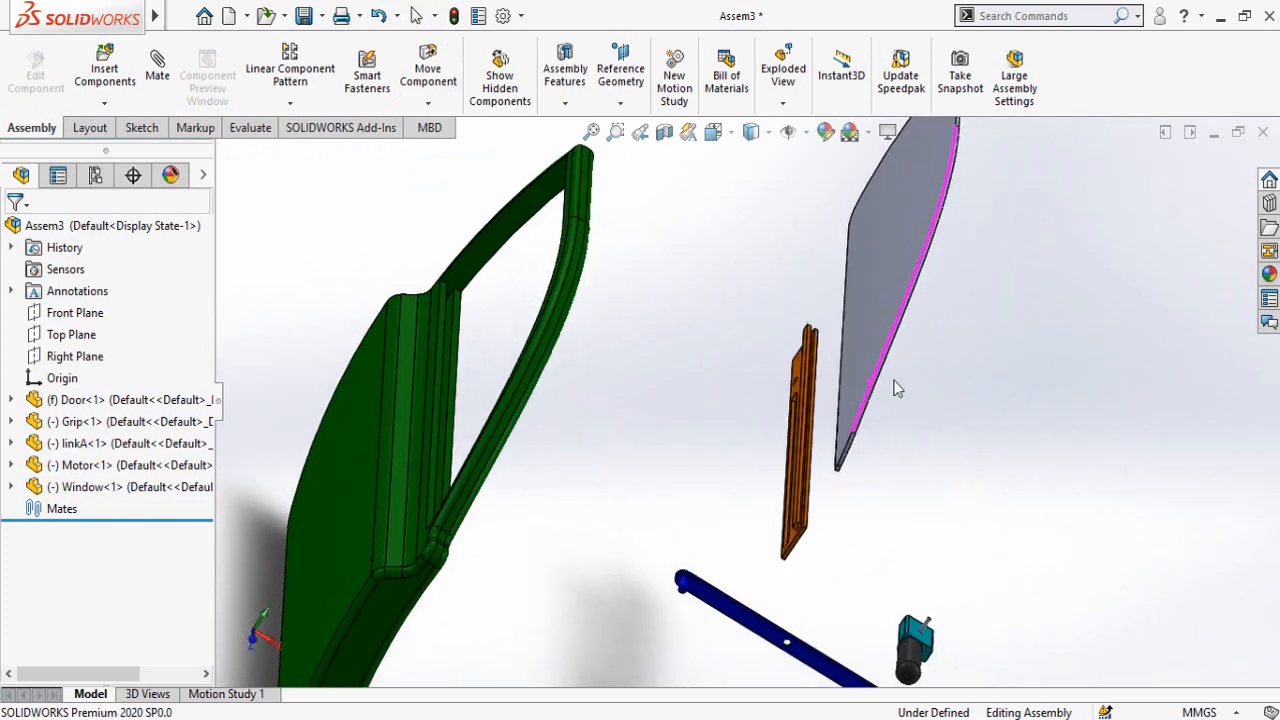
pyautogui.click(865, 290)
pyautogui.scroll(3, 700, 563)
pyautogui.moveTo(684, 573); pyautogui.dragTo(456, 441, button='middle')
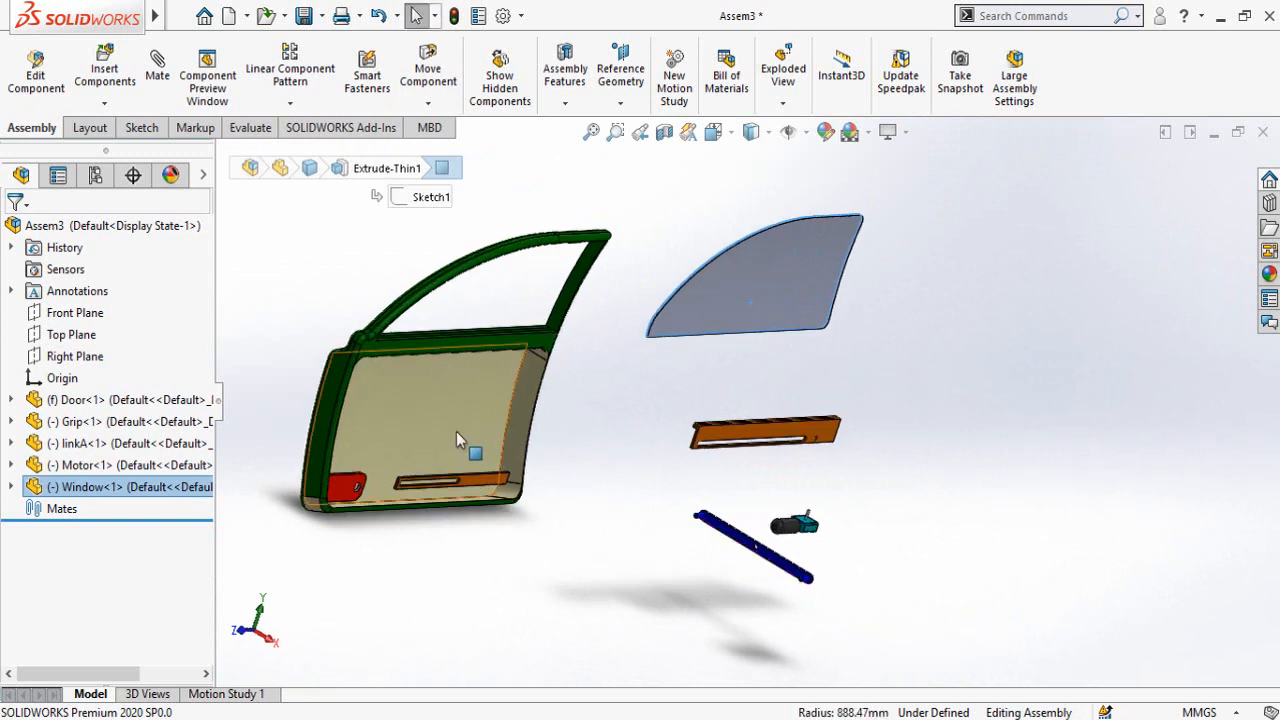
pyautogui.keyDown('ctrl'); pyautogui.click(455, 416); pyautogui.keyUp('ctrl')
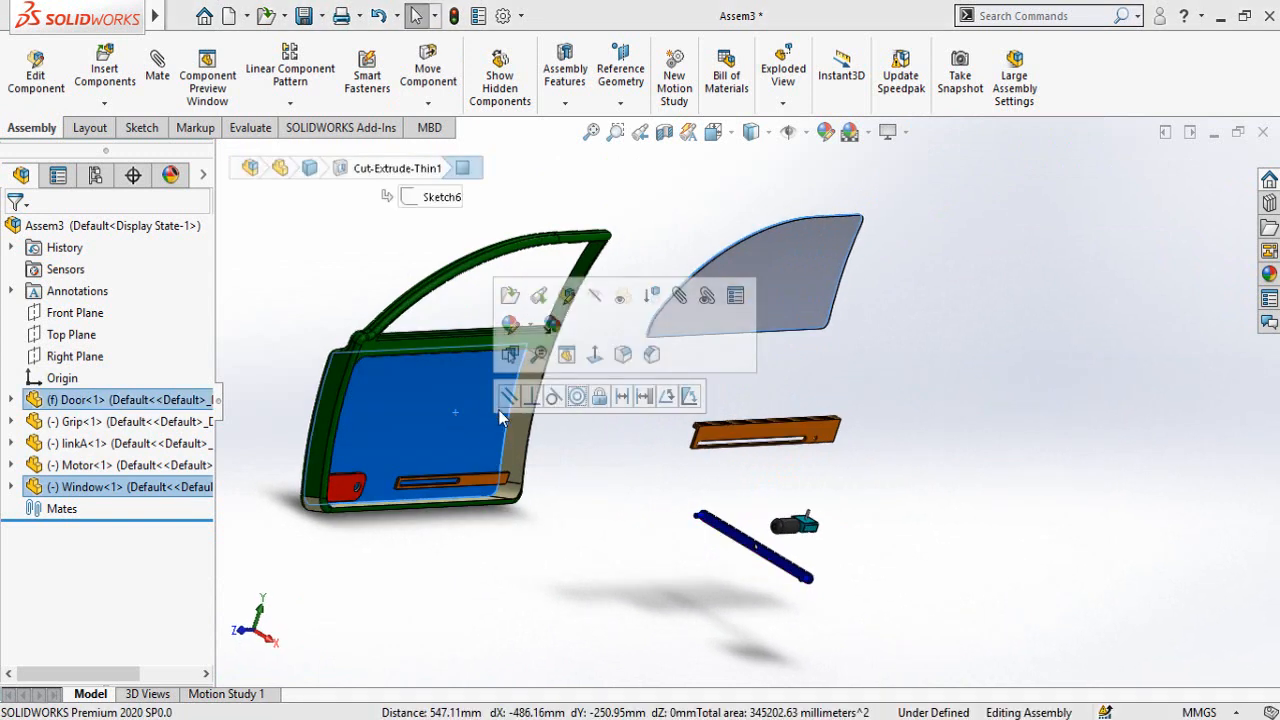
pyautogui.click(576, 398)
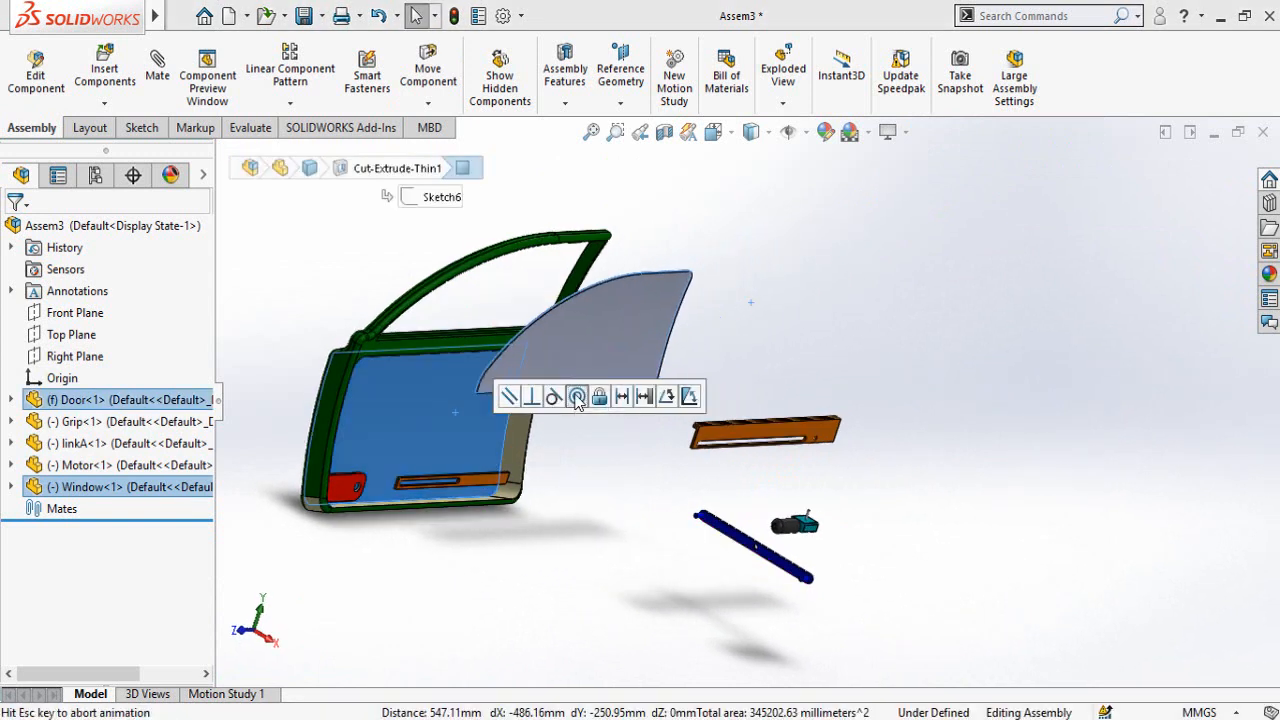
pyautogui.click(630, 519)
# Add a coincident mate between the door's inner side face and the window's narrow side edge face
pyautogui.scroll(-5, 563, 420)
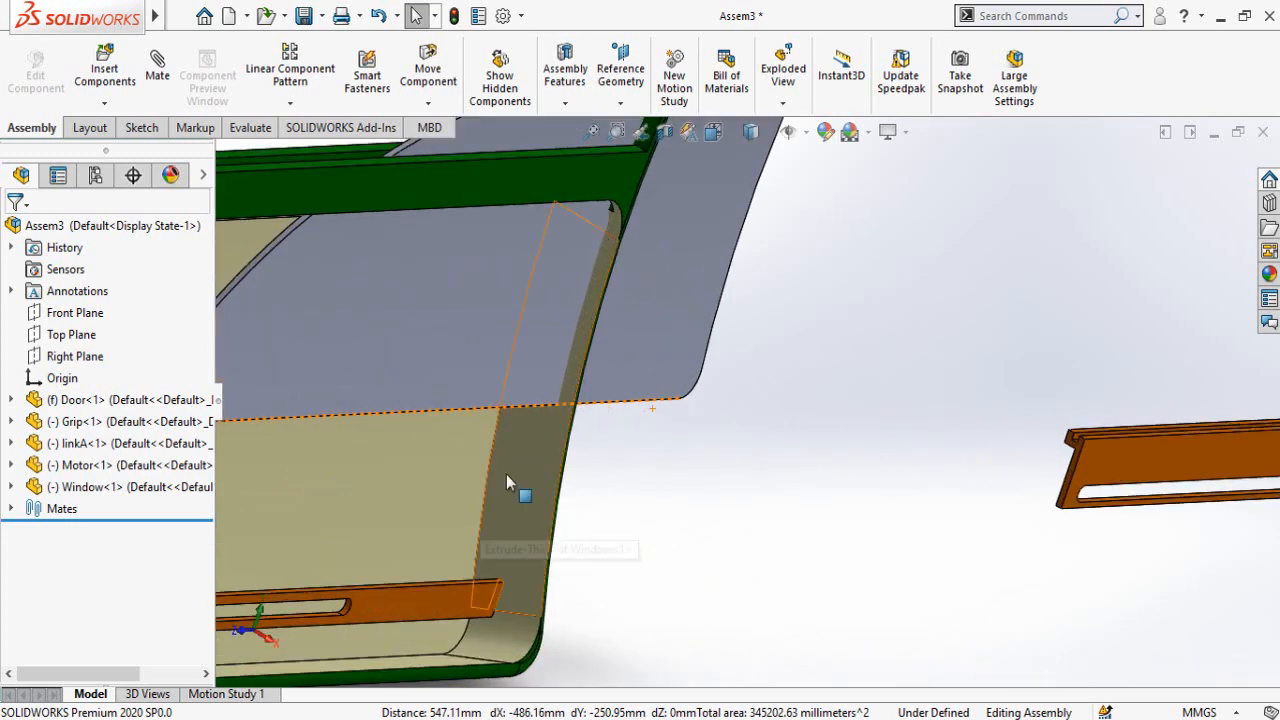
pyautogui.click(606, 537)
pyautogui.scroll(3, 685, 545)
pyautogui.moveTo(685, 537); pyautogui.dragTo(967, 497, button='middle')
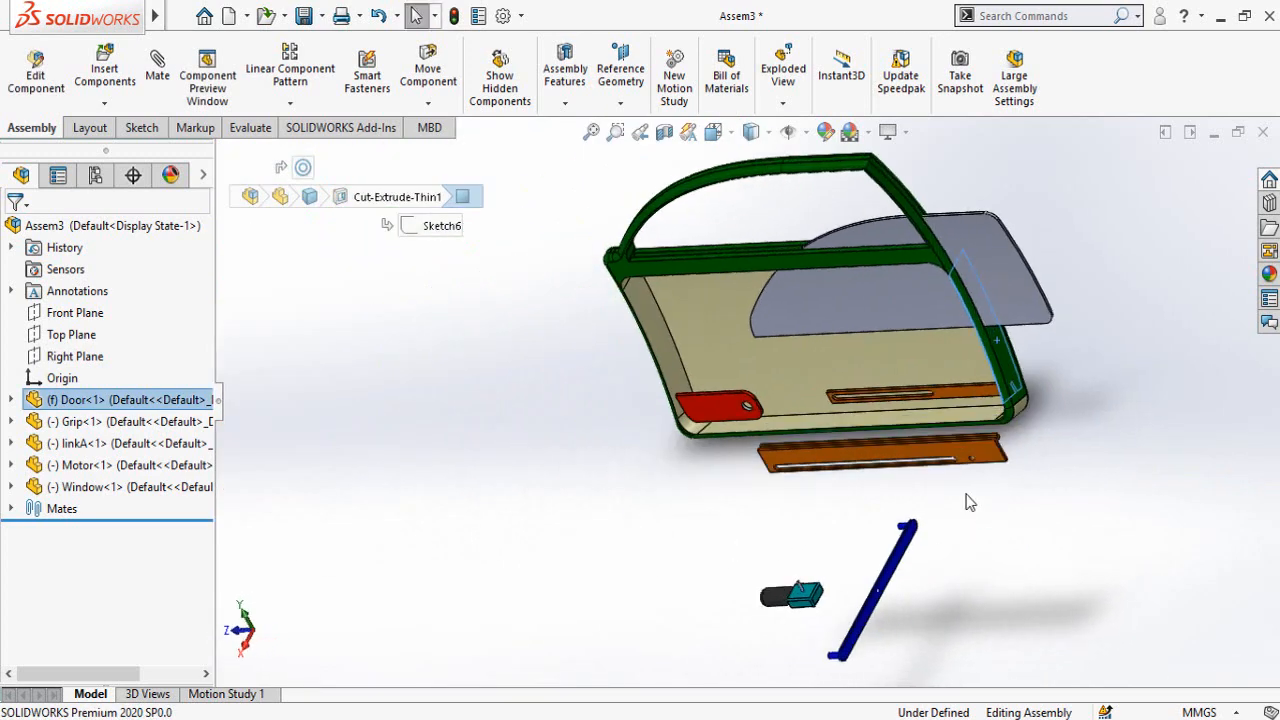
pyautogui.scroll(-6, 1133, 270)
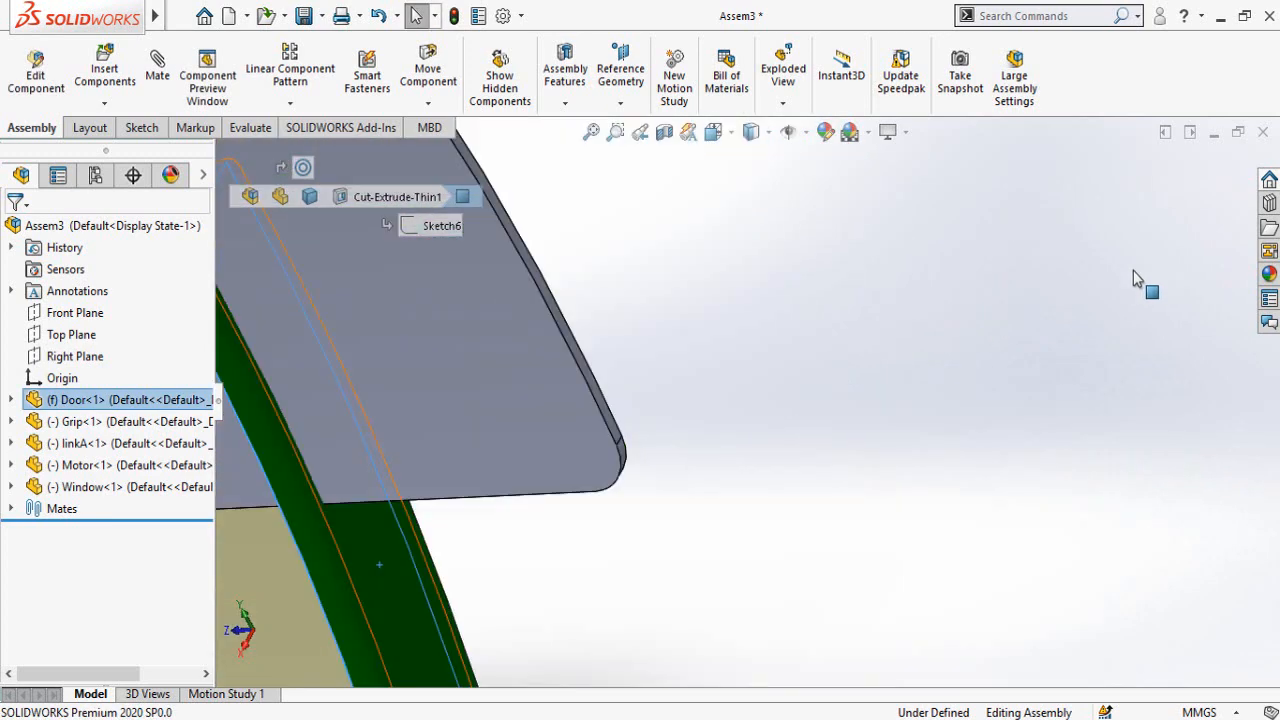
pyautogui.keyDown('ctrl'); pyautogui.click(594, 390); pyautogui.keyUp('ctrl')
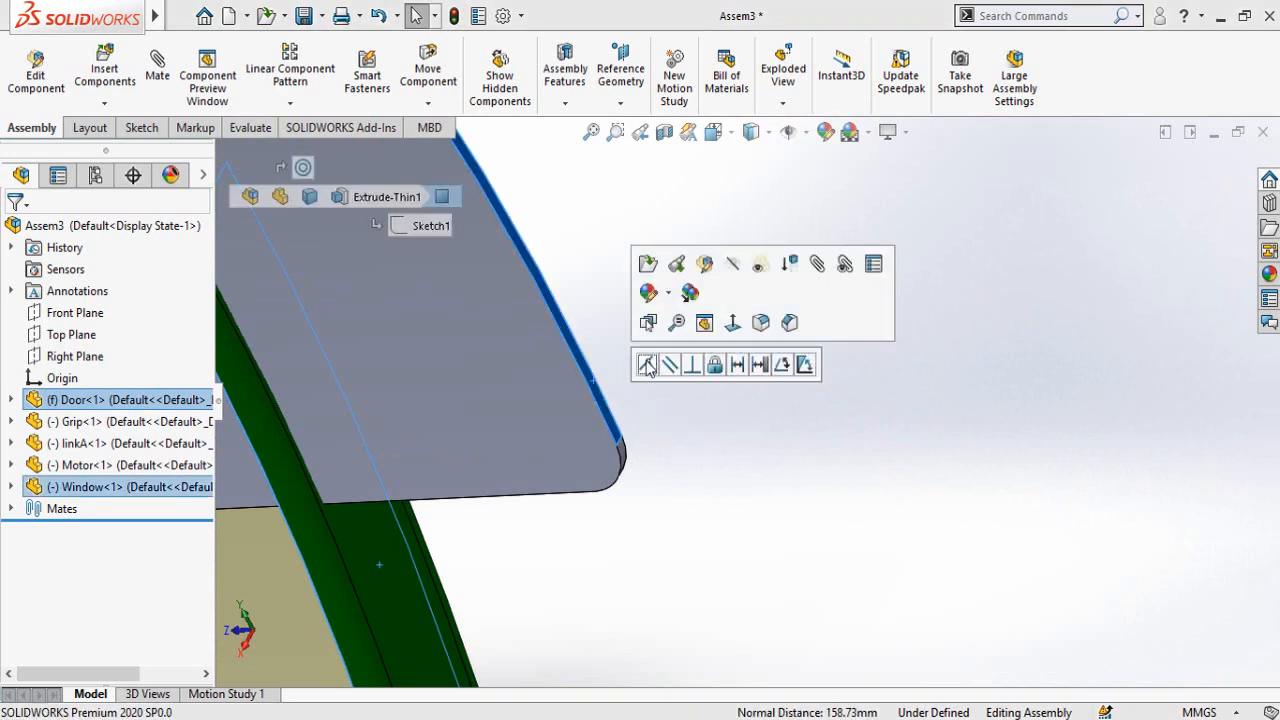
pyautogui.click(646, 366)
pyautogui.scroll(8, 661, 414)
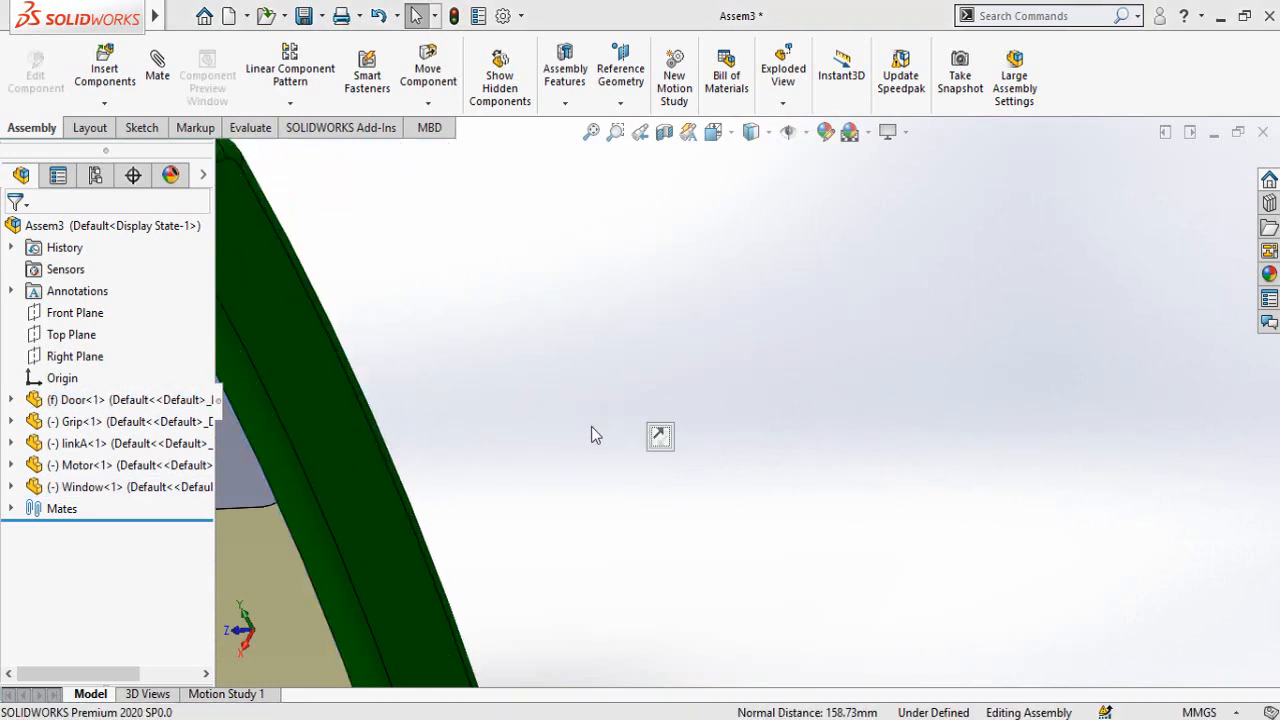
# Slide the window up past the door's upper frame and turn the grip so its hole end faces the door
pyautogui.scroll(3, 576, 436)
pyautogui.moveTo(628, 414); pyautogui.dragTo(734, 443, button='middle')
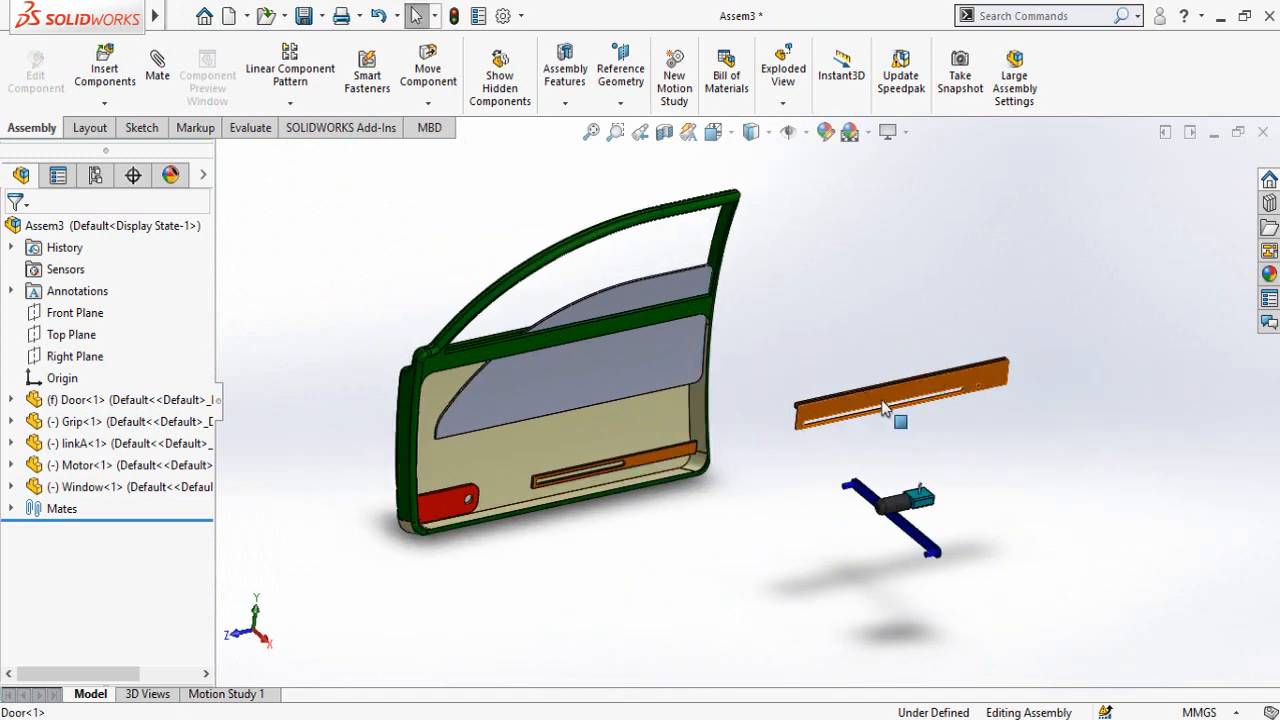
pyautogui.moveTo(581, 374); pyautogui.dragTo(591, 234)
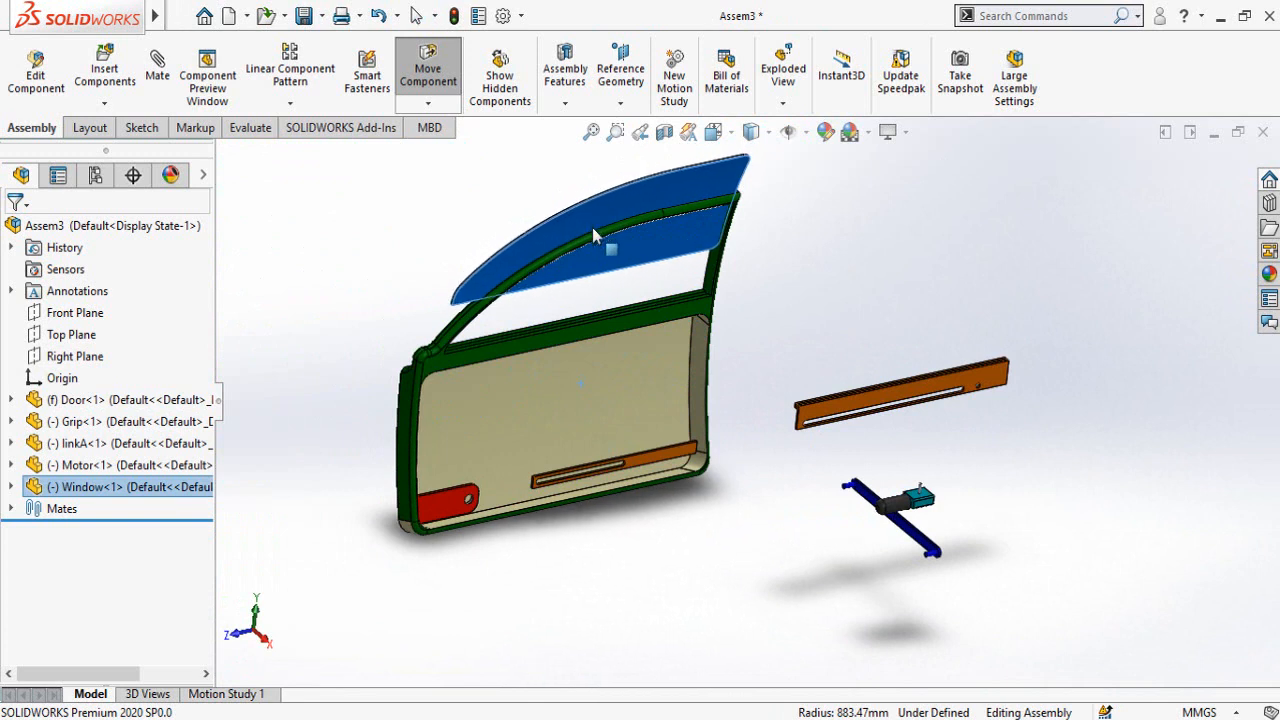
pyautogui.press('Escape')
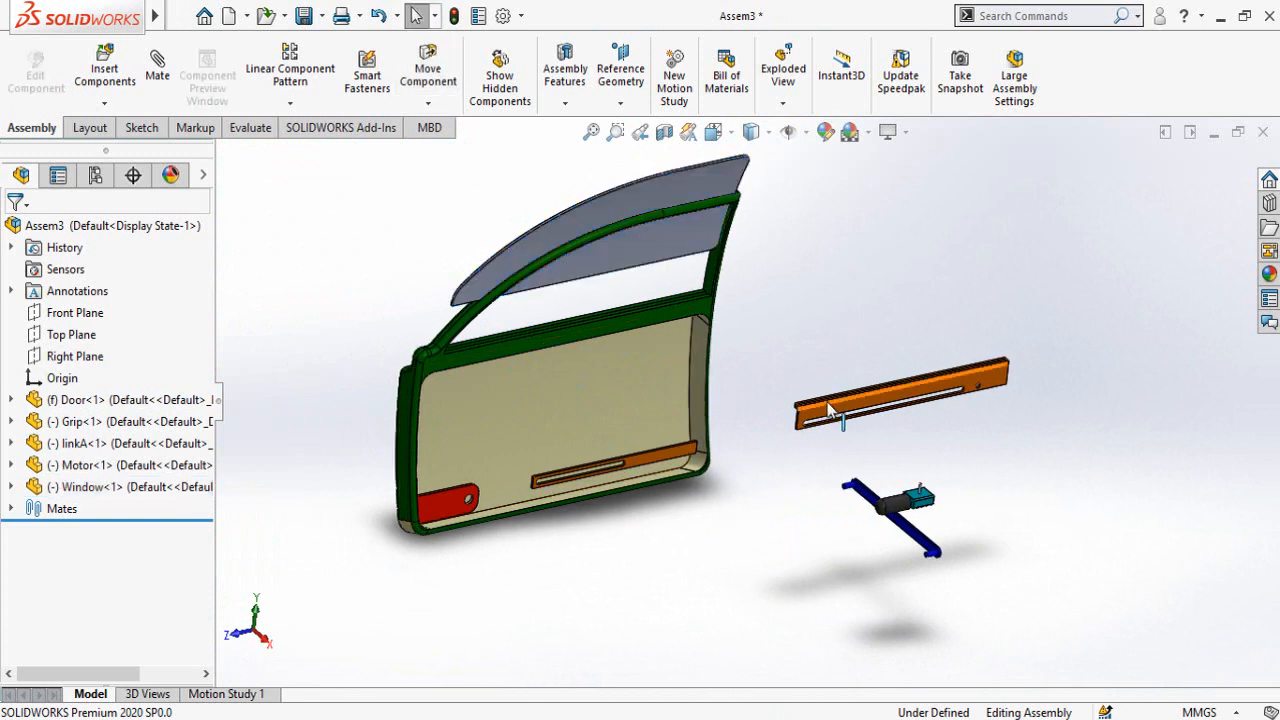
pyautogui.moveTo(828, 410); pyautogui.dragTo(998, 470)
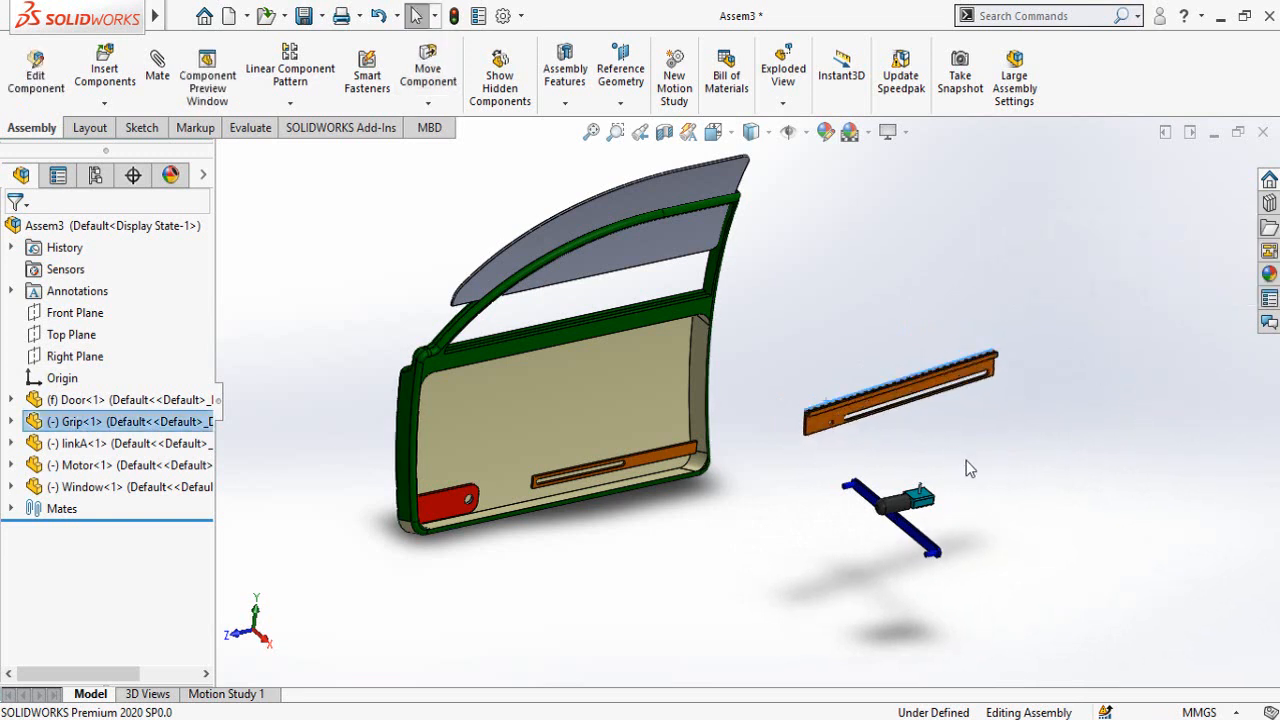
pyautogui.click(968, 468)
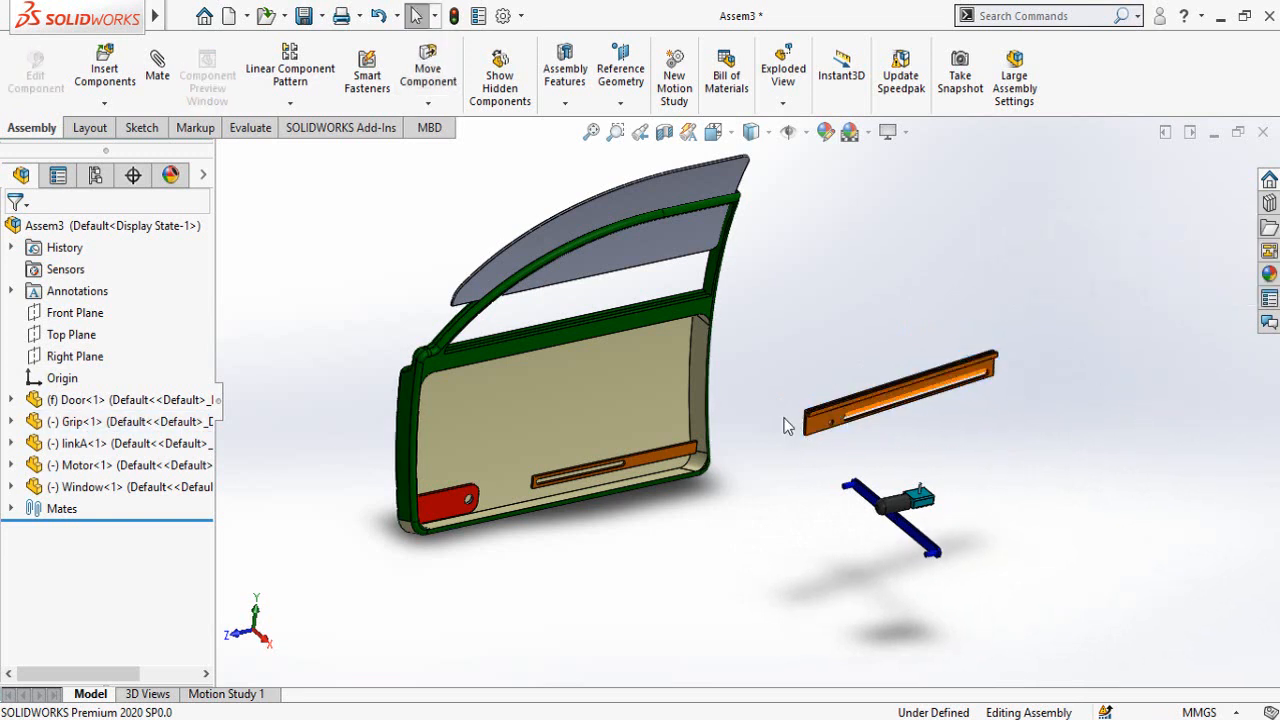
# Add a coincident mate between the long inner edge of the grip's groove and the window's straight lower edge
pyautogui.scroll(-2, 856, 430)
pyautogui.moveTo(777, 440)
pyautogui.mouseDown(button='middle')
pyautogui.moveTo(803, 430)
pyautogui.moveTo(743, 422)
pyautogui.moveTo(800, 452)
pyautogui.moveTo(762, 445)
pyautogui.mouseUp(button='middle')
pyautogui.scroll(3, 743, 422)
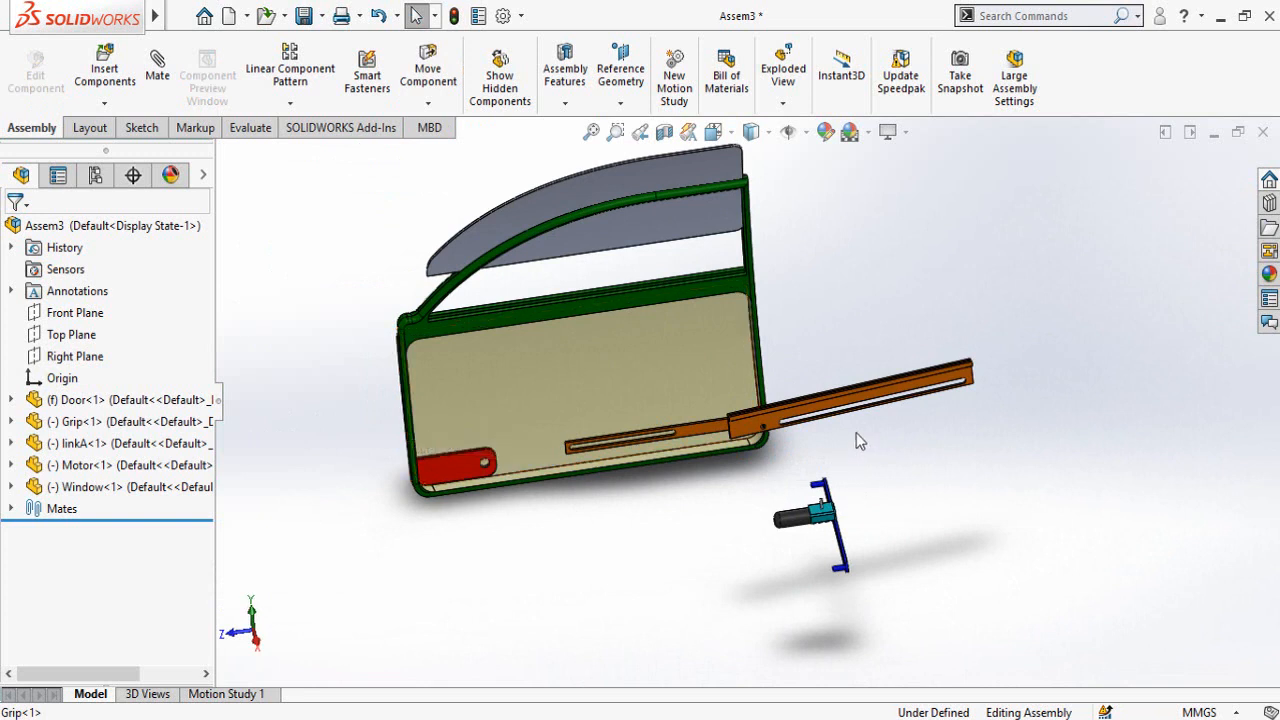
pyautogui.moveTo(857, 437); pyautogui.dragTo(945, 360, button='middle')
pyautogui.scroll(-4, 837, 411)
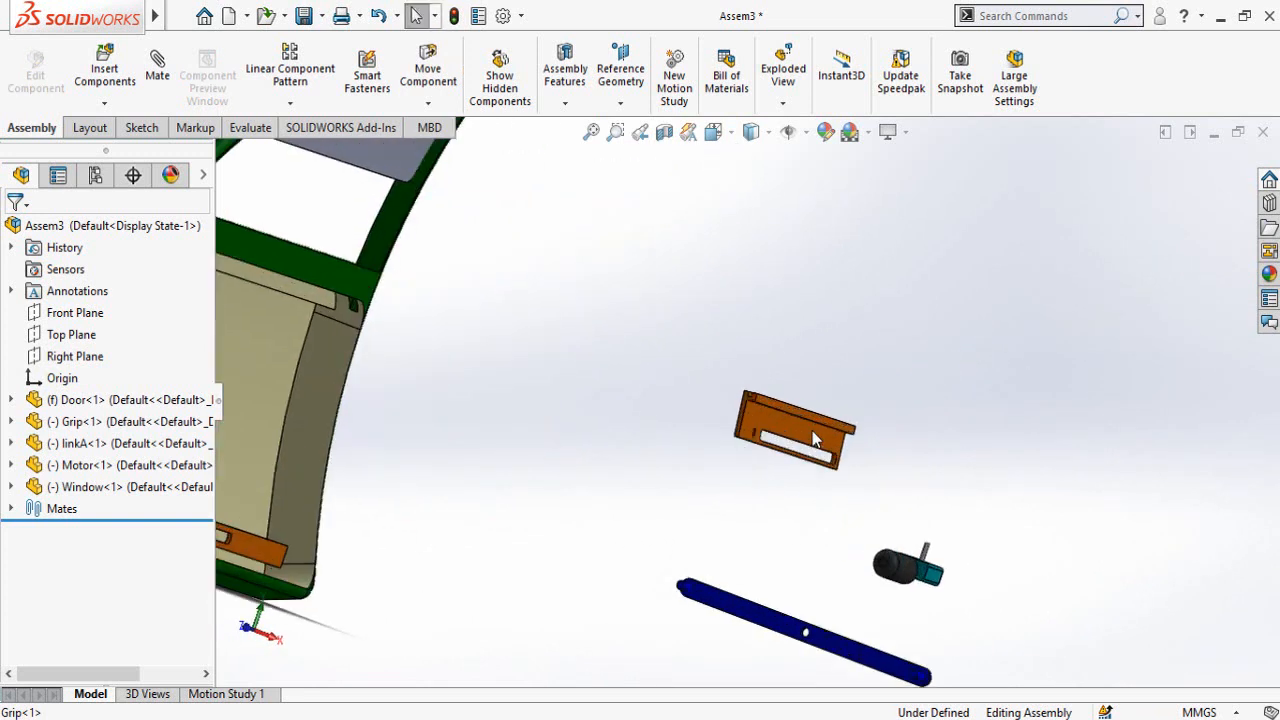
pyautogui.moveTo(815, 450); pyautogui.dragTo(757, 453, button='middle')
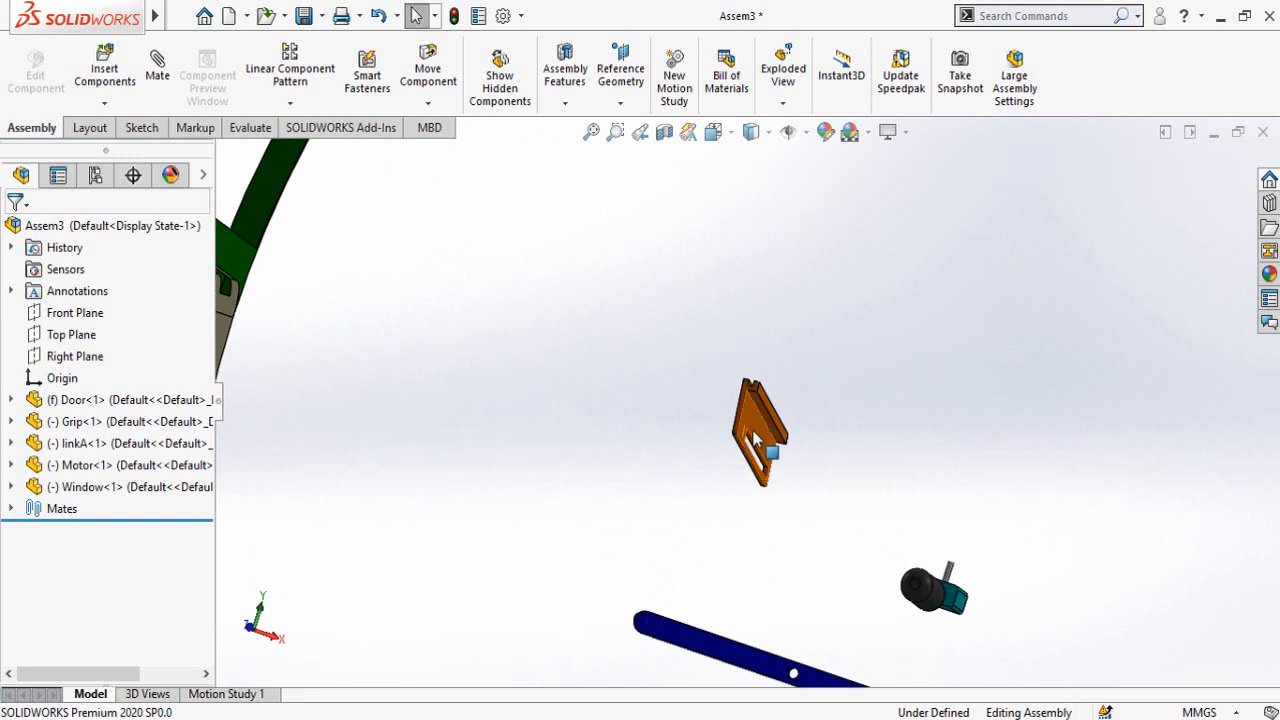
pyautogui.scroll(5, 763, 452)
pyautogui.moveTo(763, 452); pyautogui.dragTo(714, 449, button='middle')
pyautogui.scroll(-3, 782, 380)
pyautogui.scroll(-4, 755, 445)
pyautogui.scroll(-3, 714, 449)
pyautogui.moveTo(643, 510); pyautogui.dragTo(652, 488, button='middle')
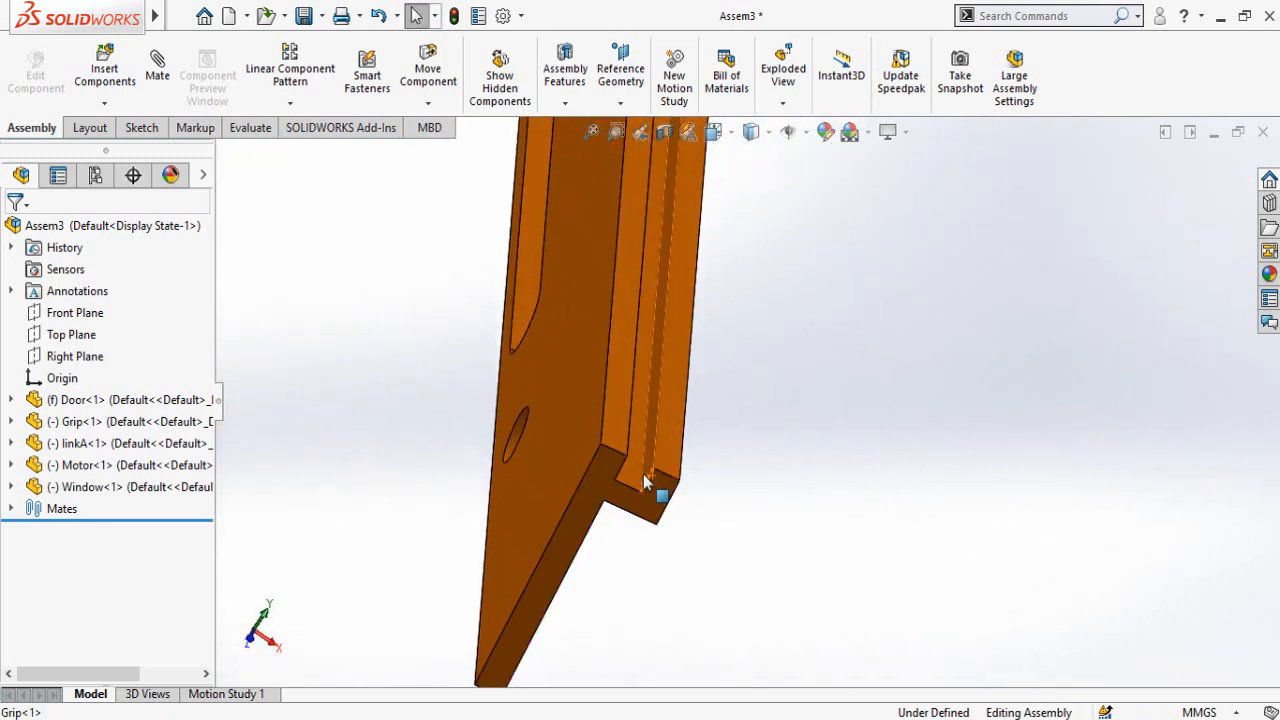
pyautogui.click(643, 478)
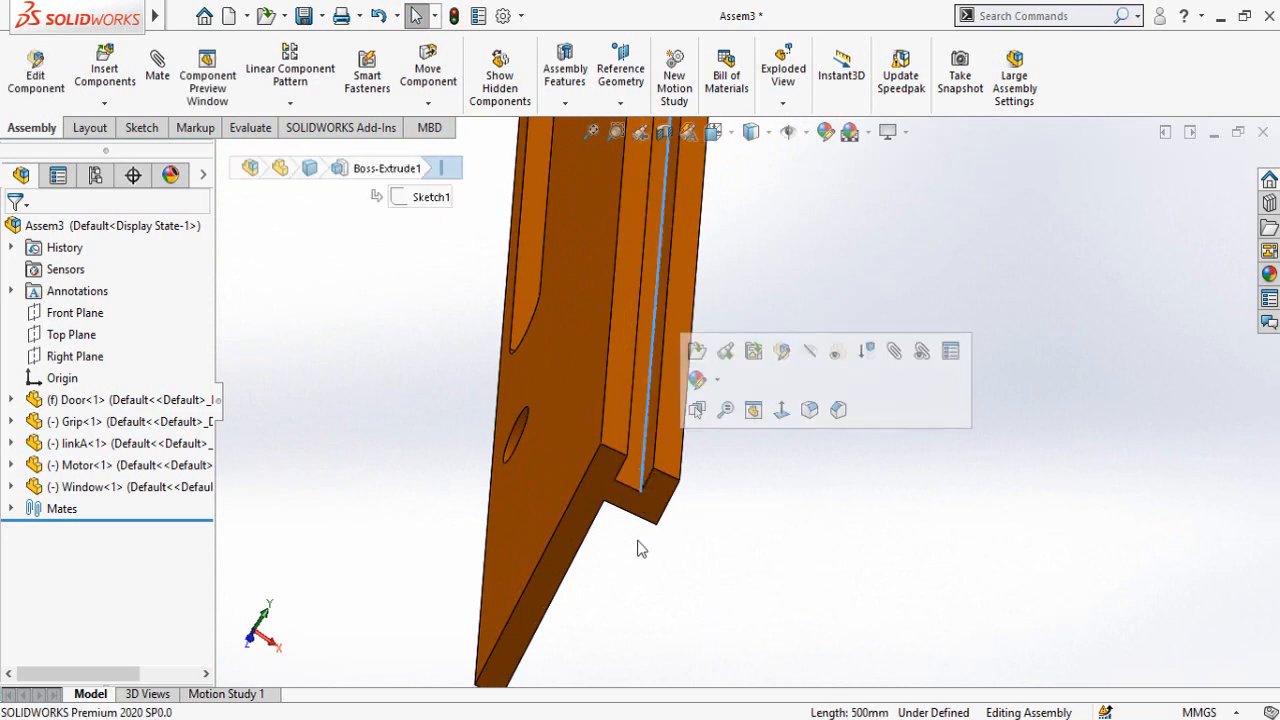
pyautogui.scroll(10, 640, 543)
pyautogui.moveTo(597, 405); pyautogui.dragTo(640, 370, button='middle')
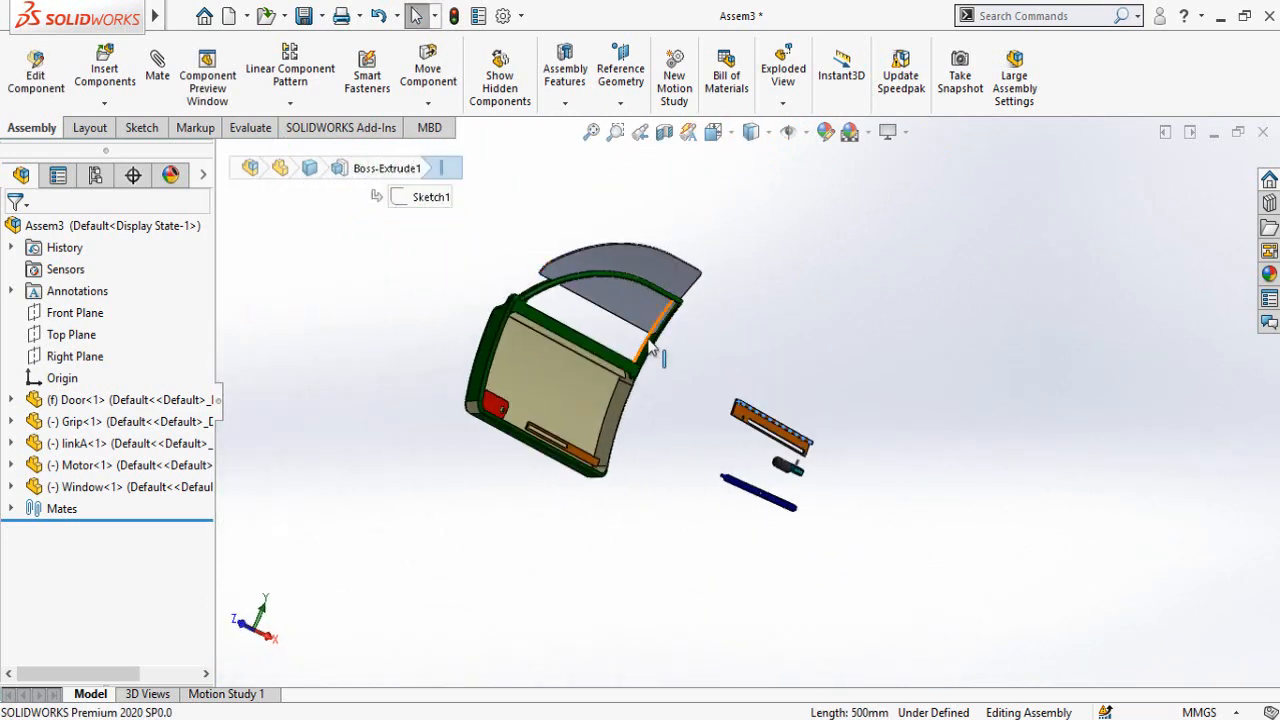
pyautogui.scroll(-5, 670, 382)
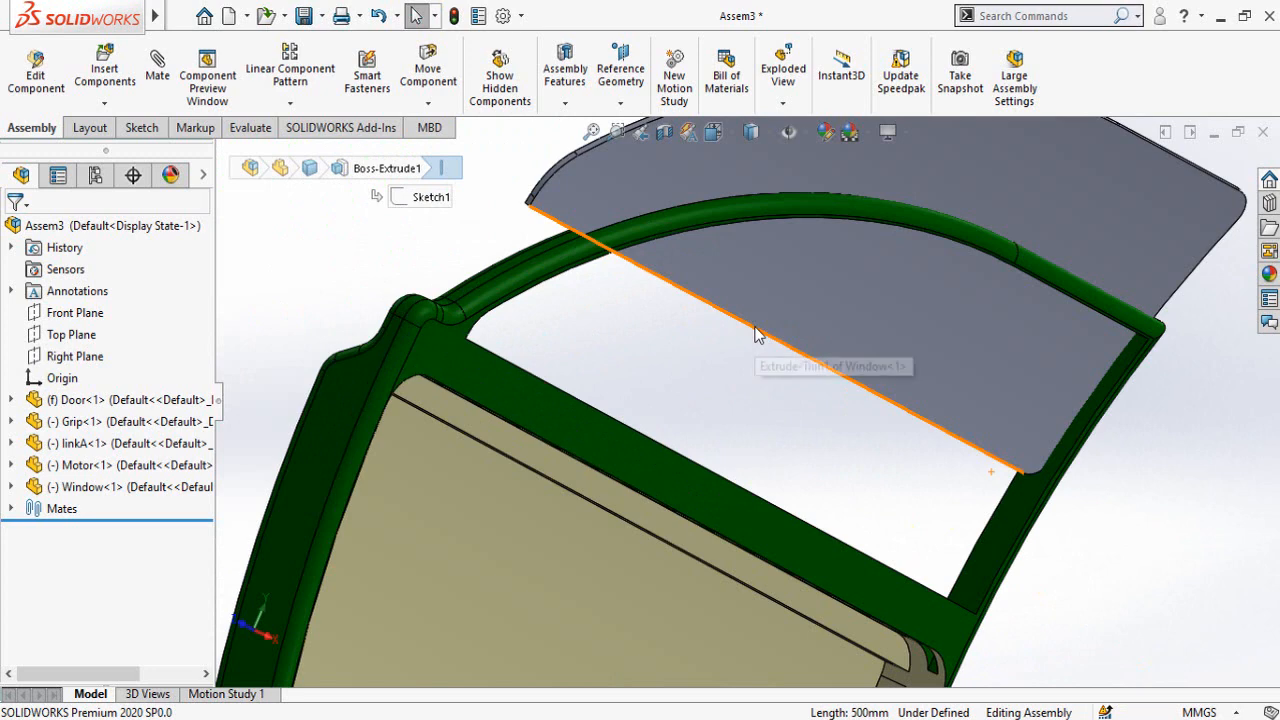
pyautogui.scroll(-5, 783, 486)
pyautogui.moveTo(783, 486); pyautogui.dragTo(837, 466, button='middle')
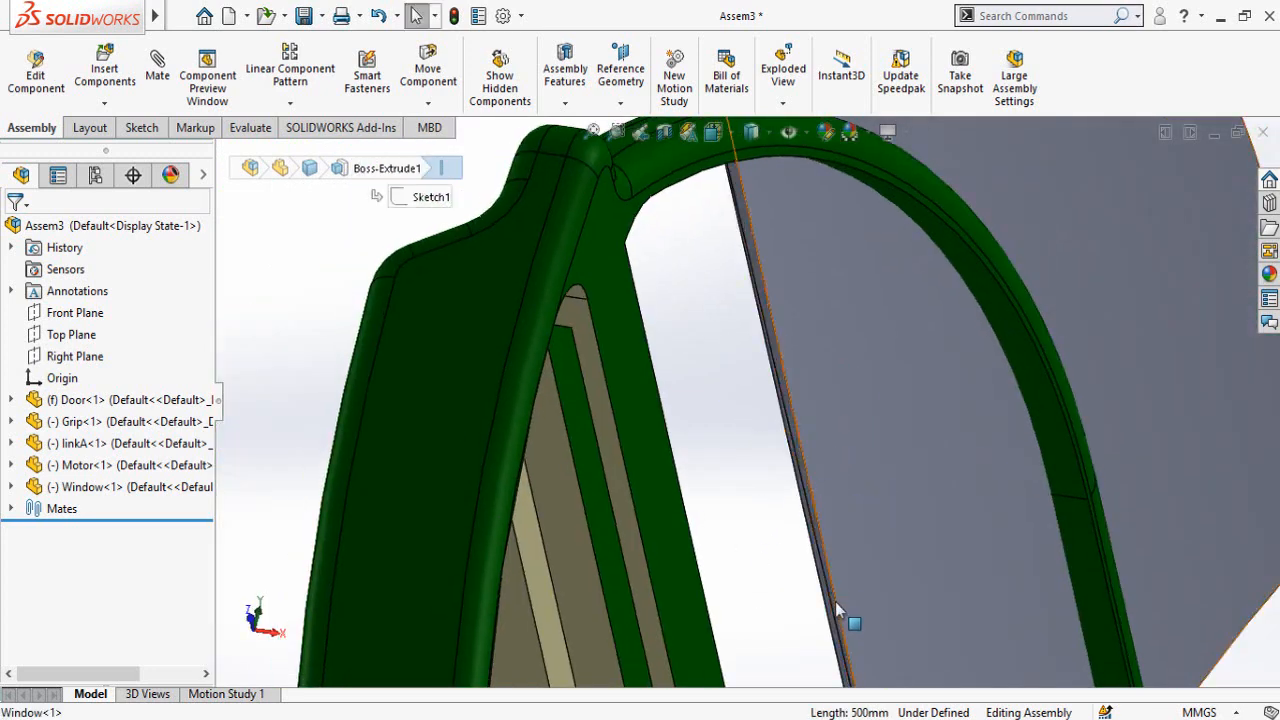
pyautogui.moveTo(837, 606); pyautogui.dragTo(847, 564, button='middle')
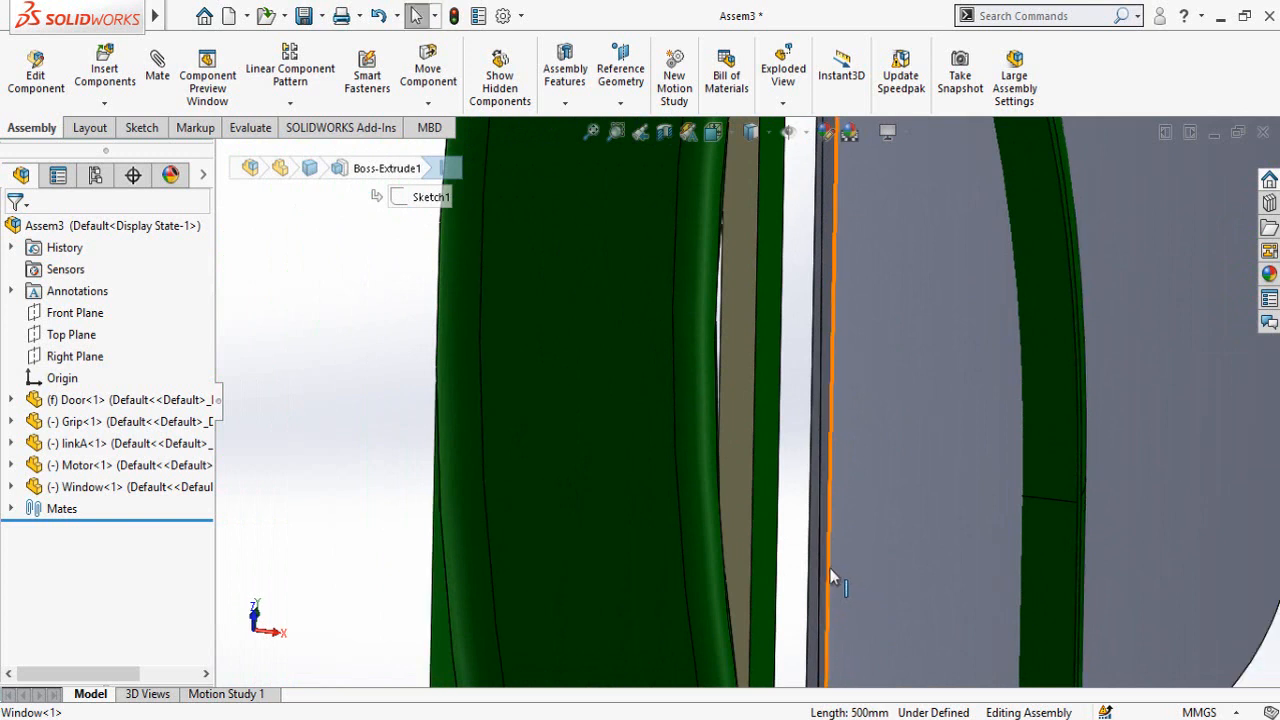
pyautogui.click(830, 570)
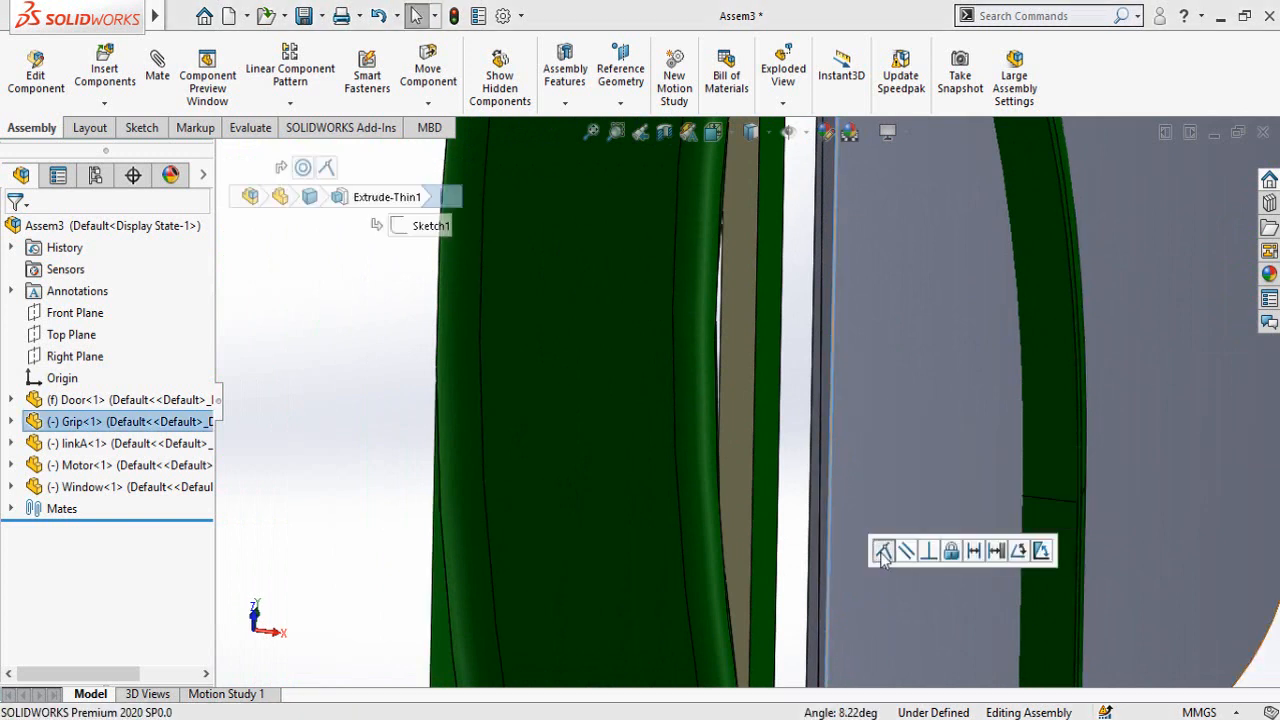
pyautogui.click(881, 553)
# Add a width mate that centres the grip's two end faces between the window's two side edge faces
pyautogui.scroll(6, 809, 641)
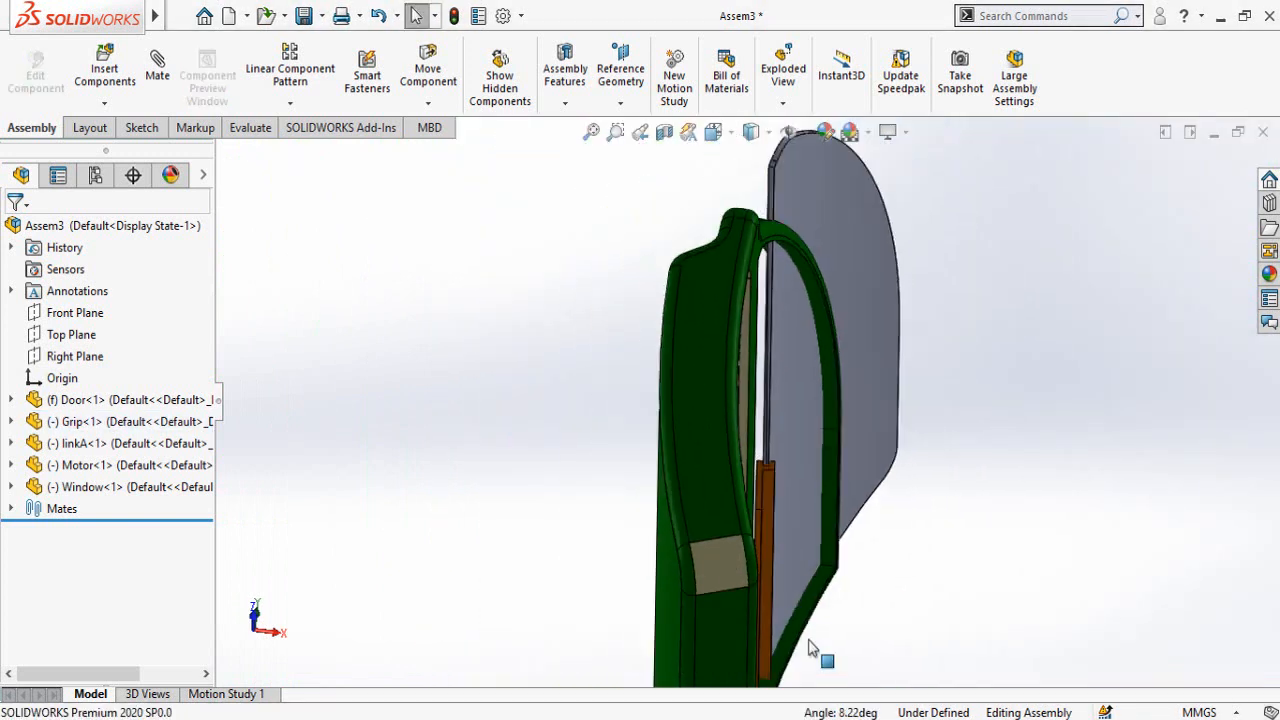
pyautogui.moveTo(800, 588); pyautogui.dragTo(710, 660, button='middle')
pyautogui.scroll(-7, 643, 649)
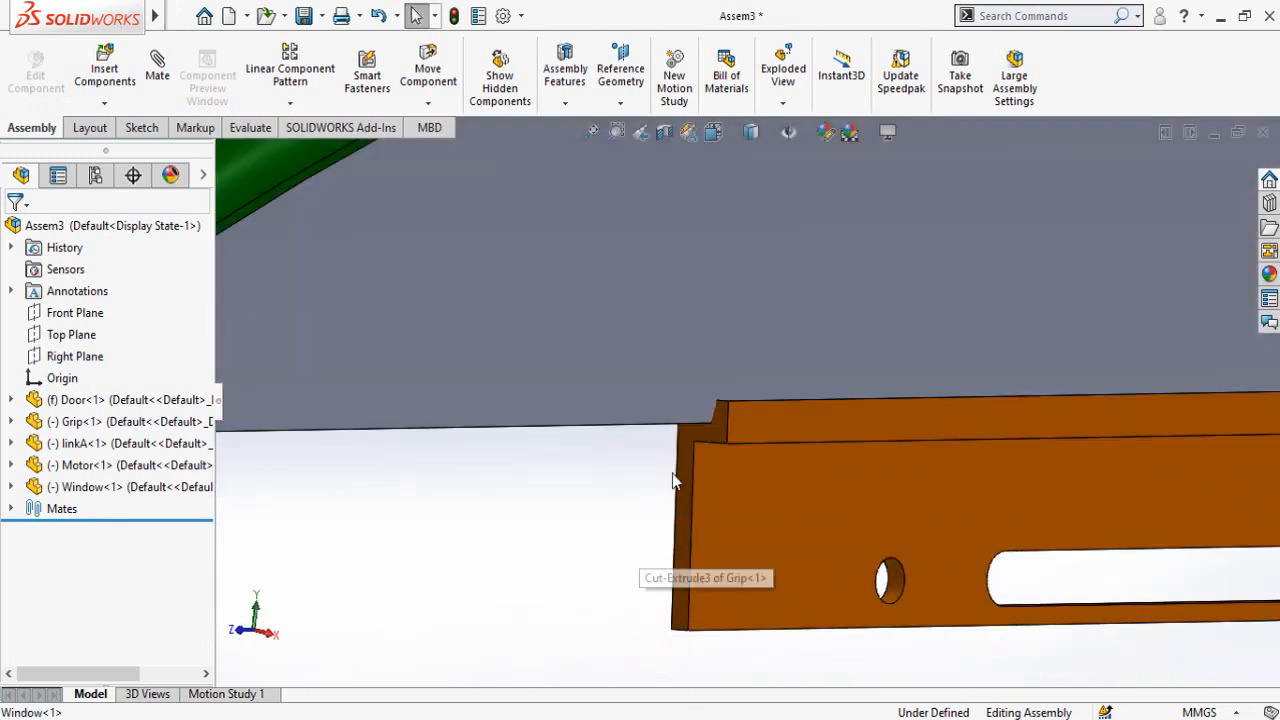
pyautogui.click(686, 500)
pyautogui.scroll(5, 766, 617)
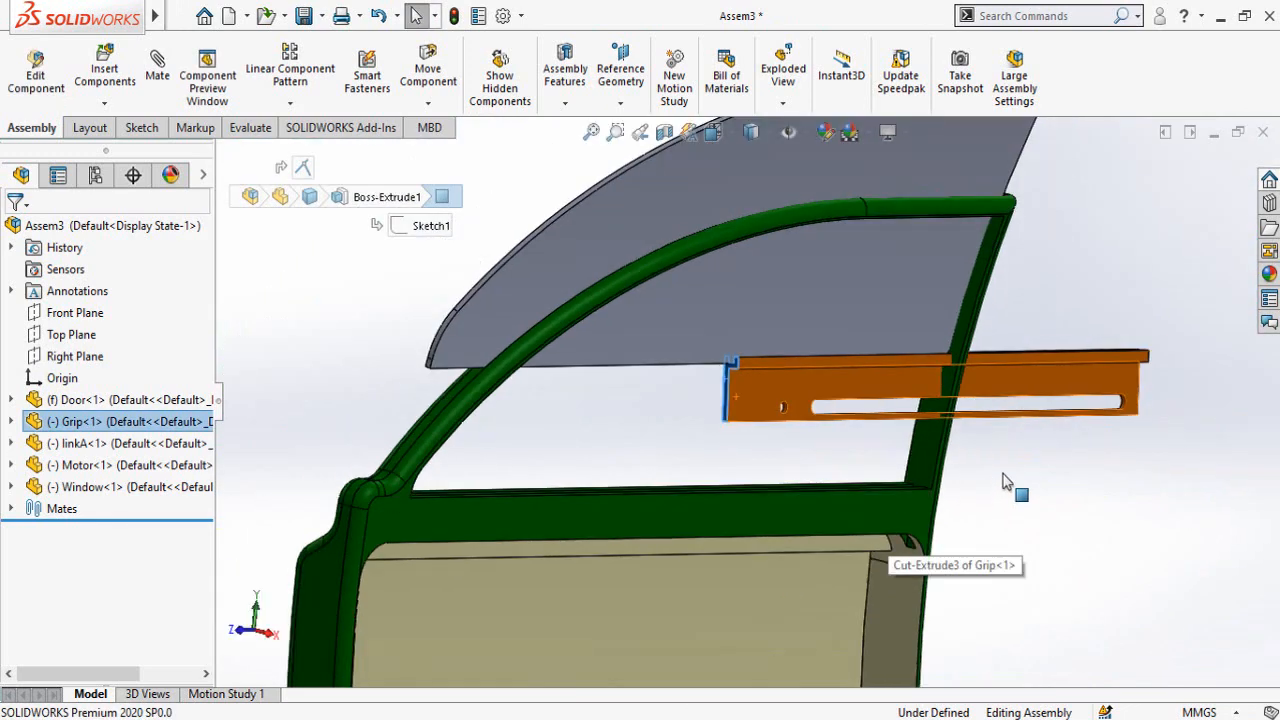
pyautogui.moveTo(1003, 476); pyautogui.dragTo(850, 522, button='middle')
pyautogui.scroll(-7, 1176, 362)
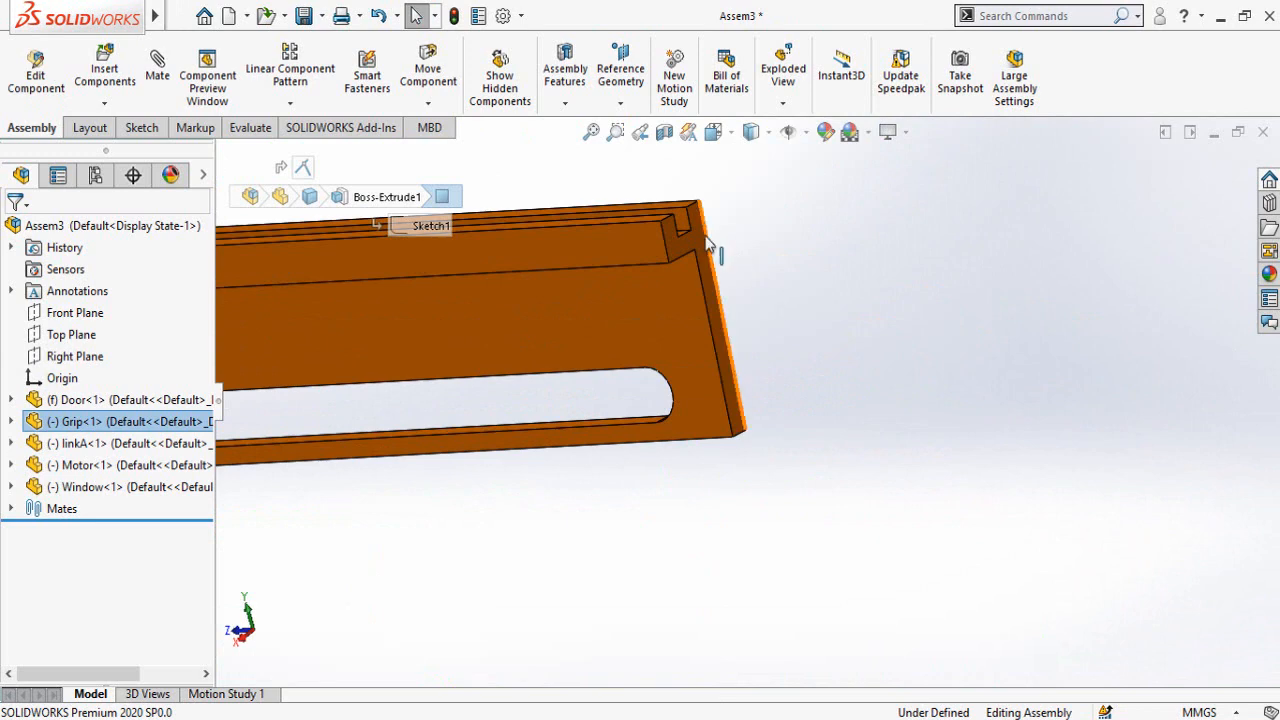
pyautogui.keyDown('ctrl'); pyautogui.click(701, 240); pyautogui.keyUp('ctrl')
pyautogui.scroll(7, 686, 462)
pyautogui.scroll(-4, 520, 181)
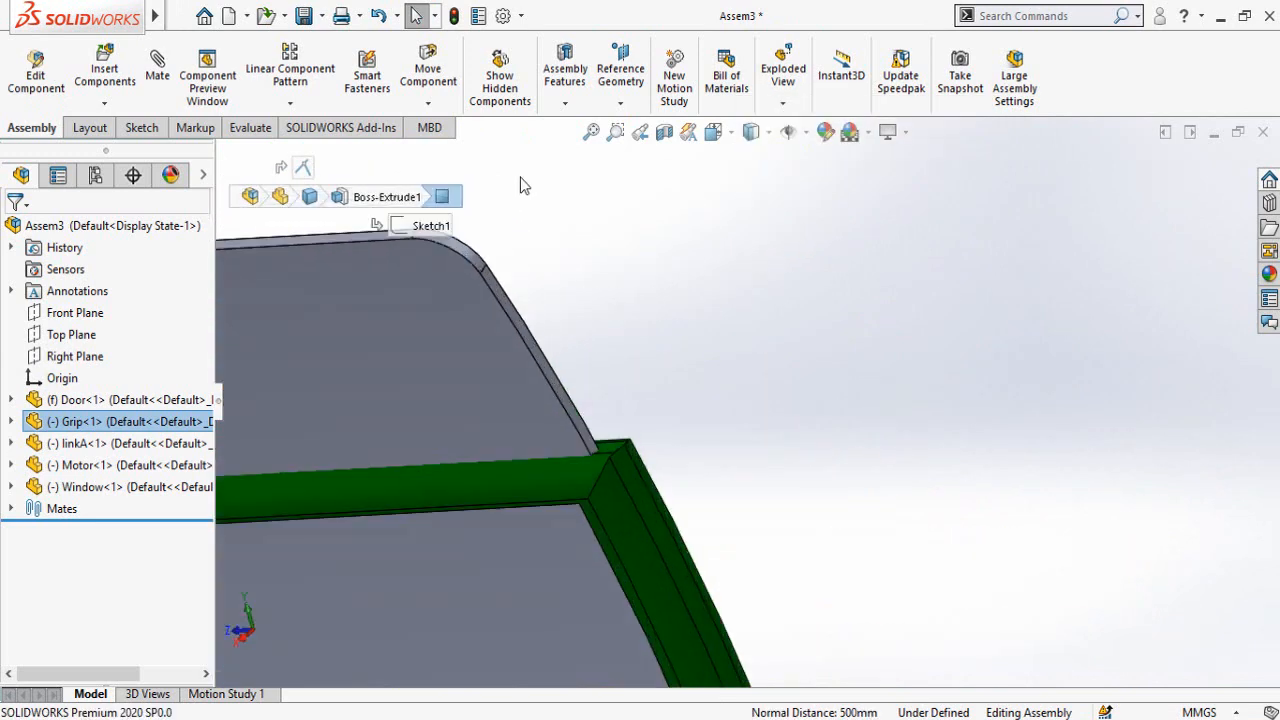
pyautogui.scroll(-2, 520, 185)
pyautogui.keyDown('ctrl'); pyautogui.click(589, 541); pyautogui.keyUp('ctrl')
pyautogui.scroll(4, 540, 548)
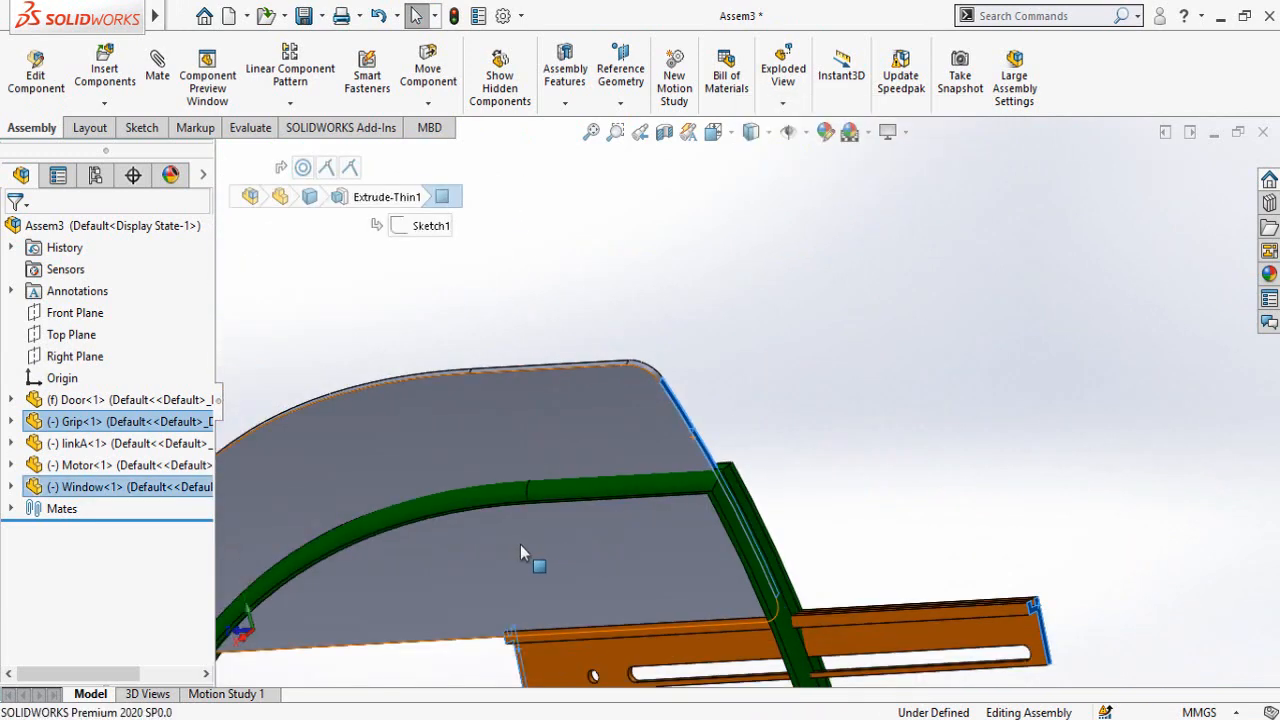
pyautogui.scroll(4, 520, 553)
pyautogui.scroll(-6, 482, 425)
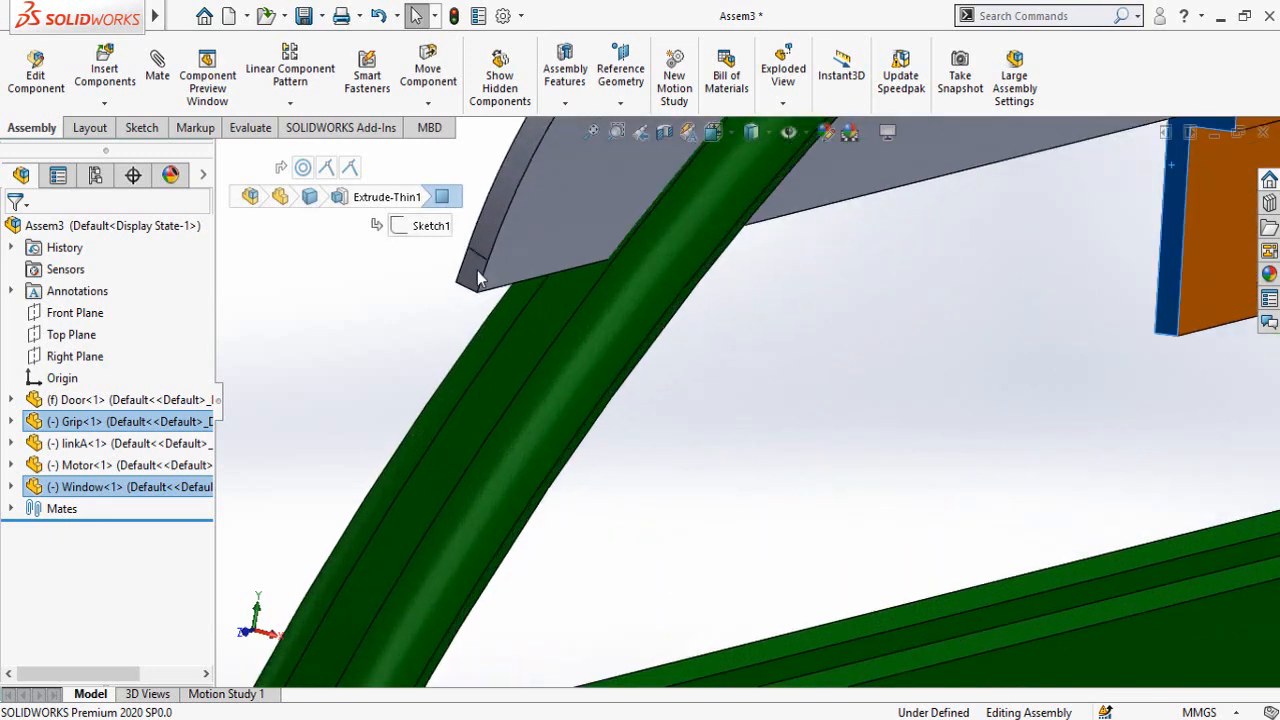
pyautogui.keyDown('ctrl'); pyautogui.click(467, 283); pyautogui.keyUp('ctrl')
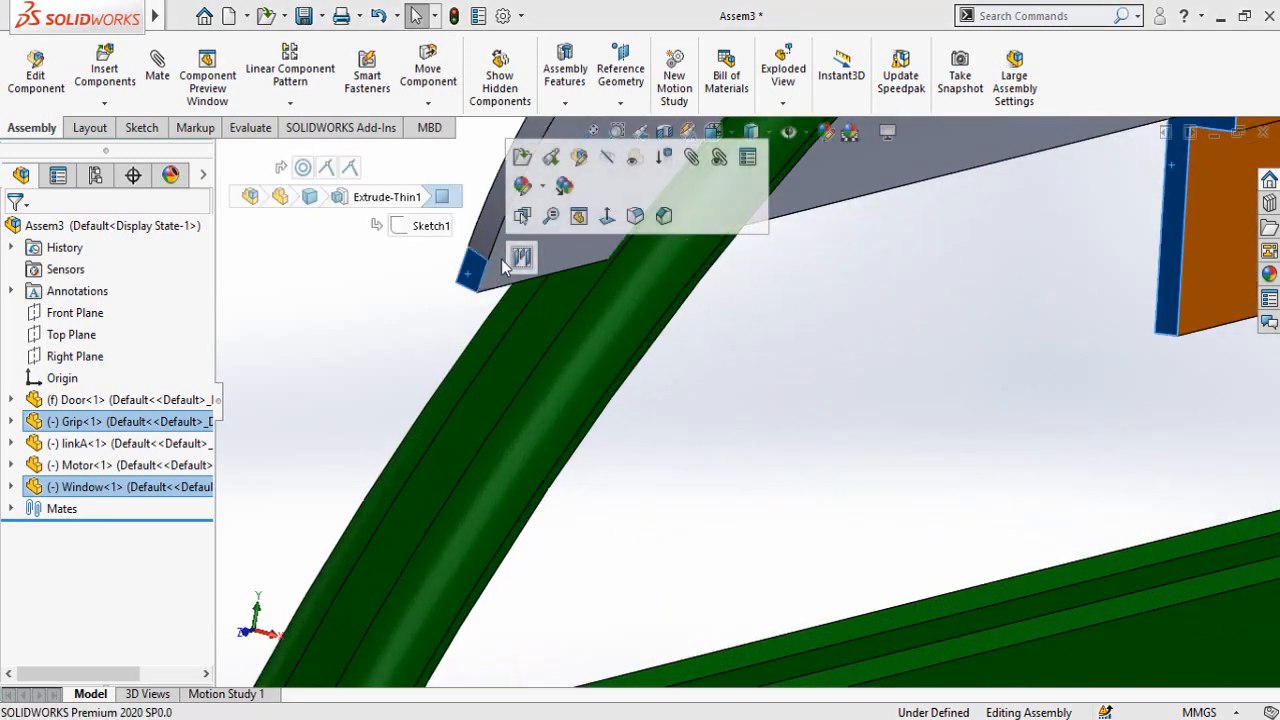
pyautogui.click(521, 258)
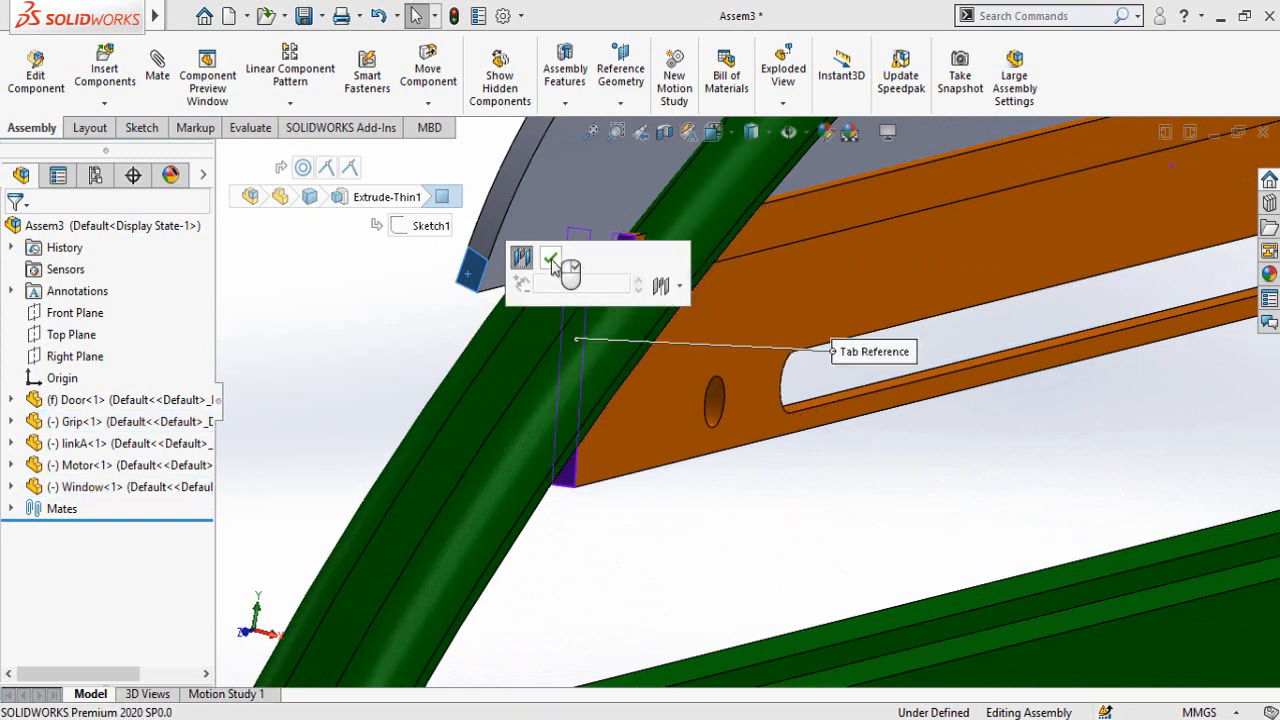
pyautogui.click(553, 263)
# Move the link up beside the door and place a second copy of it just below
pyautogui.scroll(5, 857, 486)
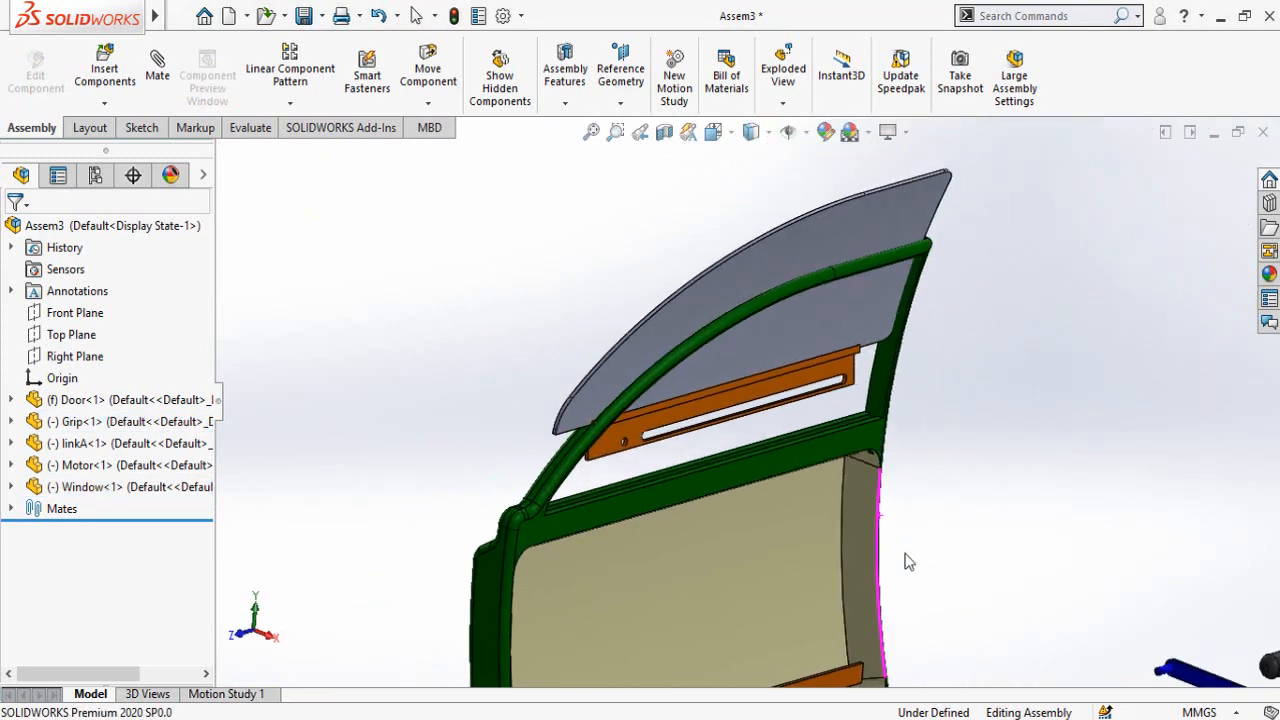
pyautogui.scroll(2, 905, 562)
pyautogui.scroll(-4, 1065, 592)
pyautogui.moveTo(1067, 579); pyautogui.dragTo(849, 372)
pyautogui.moveTo(939, 487)
pyautogui.mouseDown(button='middle')
pyautogui.moveTo(937, 522)
pyautogui.moveTo(918, 490)
pyautogui.mouseUp(button='middle')
pyautogui.scroll(3, 900, 470)
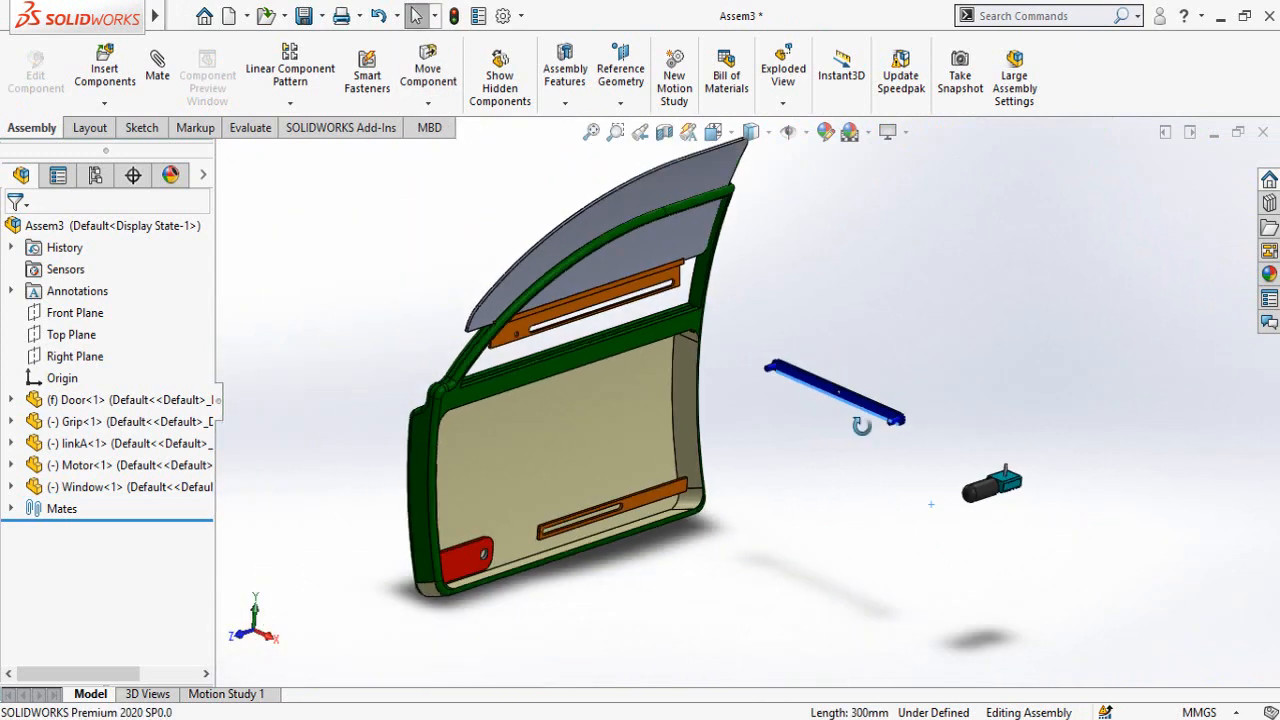
pyautogui.moveTo(857, 420); pyautogui.dragTo(608, 454, button='middle')
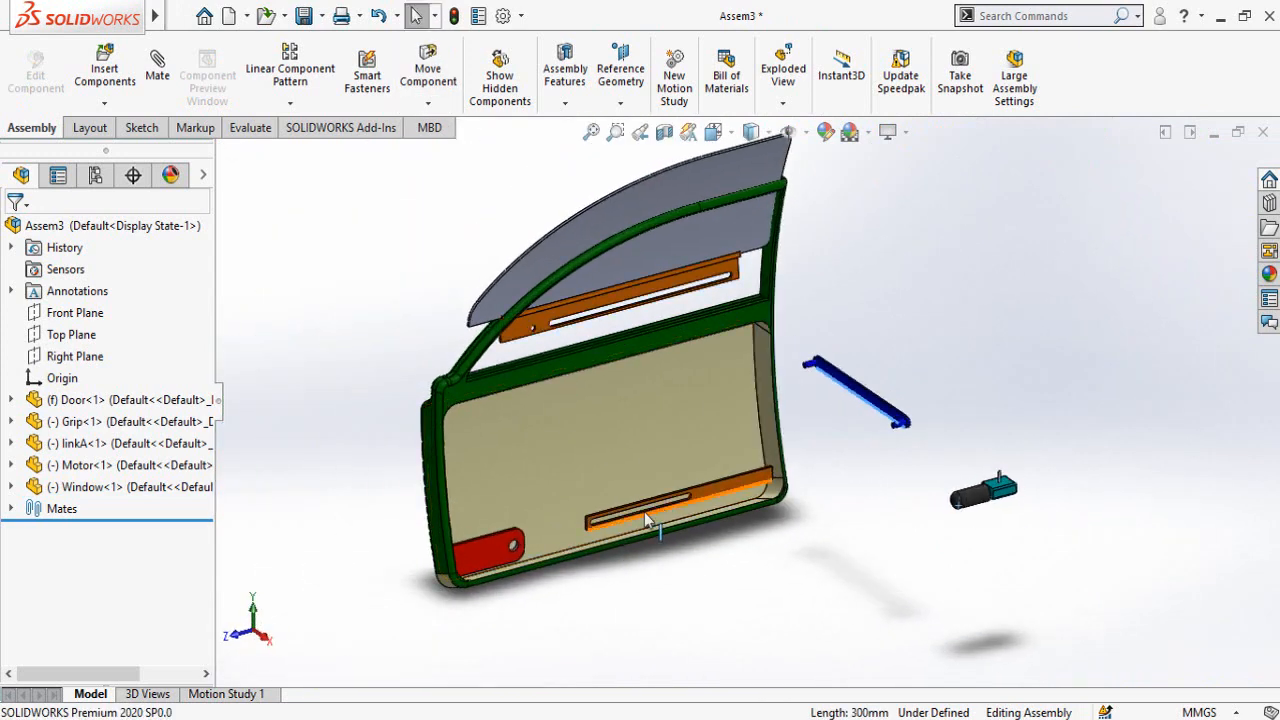
pyautogui.moveTo(857, 409); pyautogui.dragTo(874, 410, button='middle')
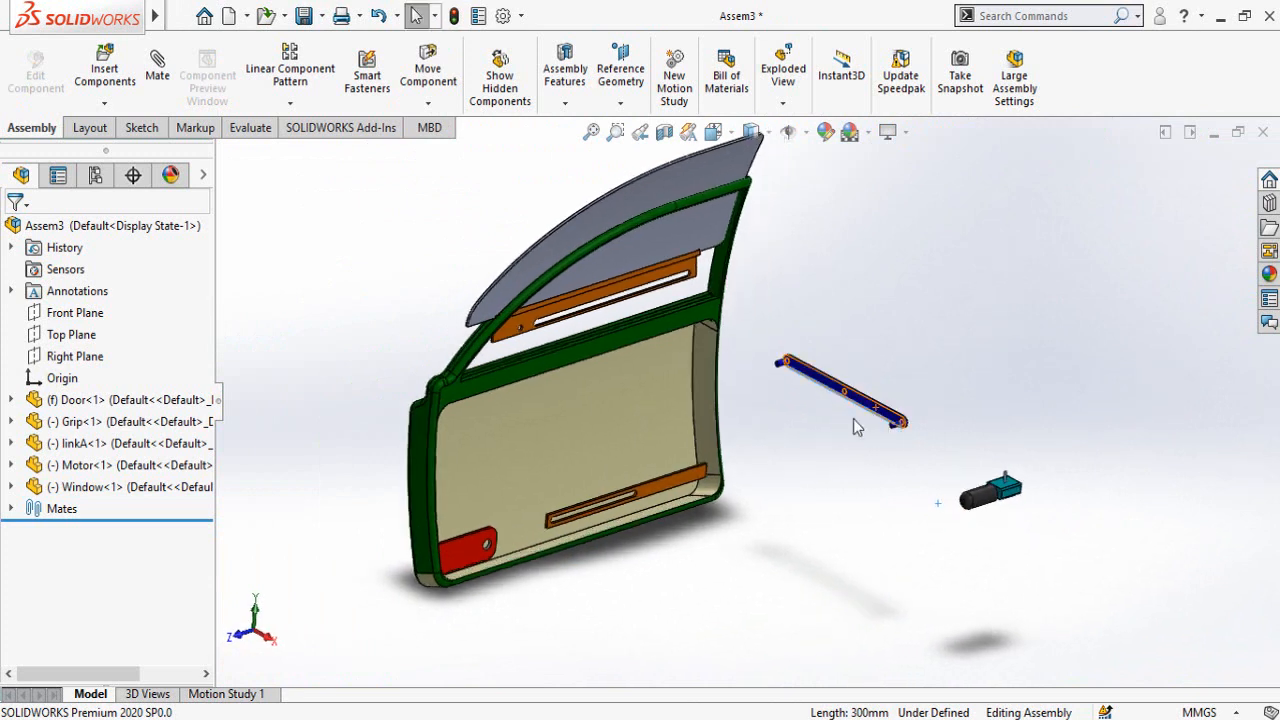
pyautogui.scroll(-2, 815, 433)
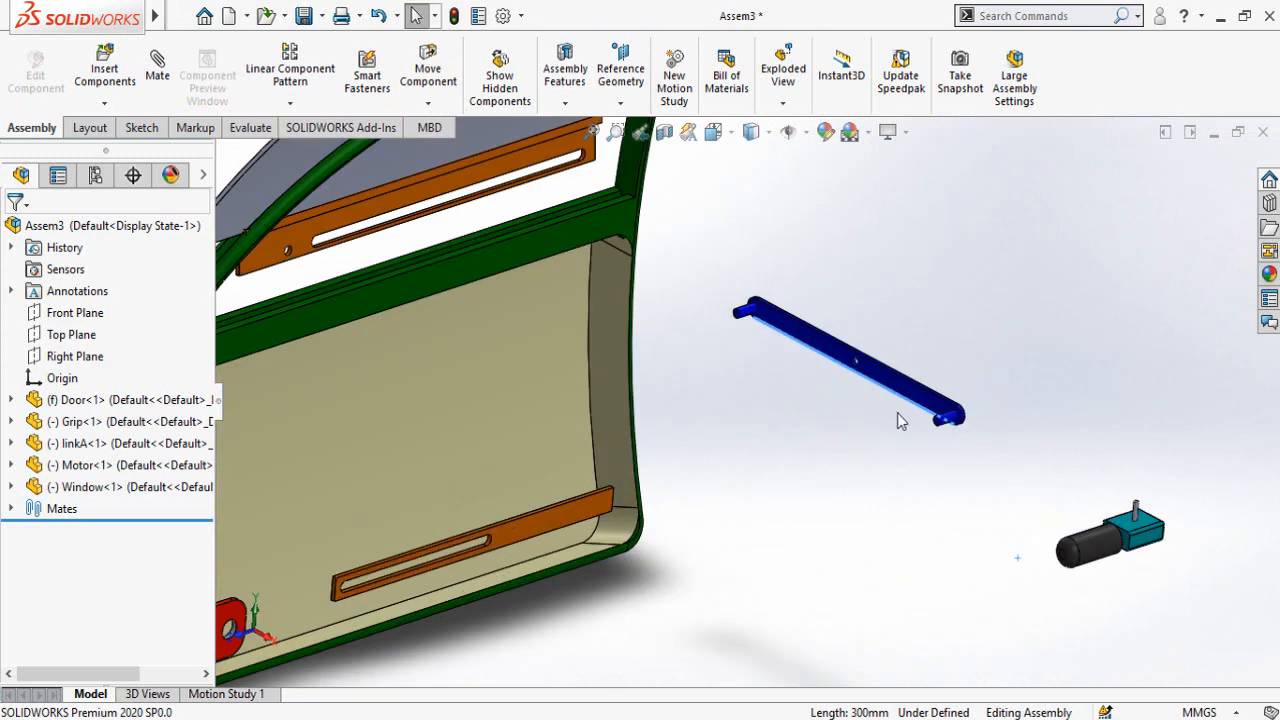
pyautogui.click(814, 362)
pyautogui.keyDown('ctrl'); pyautogui.moveTo(814, 362); pyautogui.dragTo(800, 430); pyautogui.keyUp('ctrl')
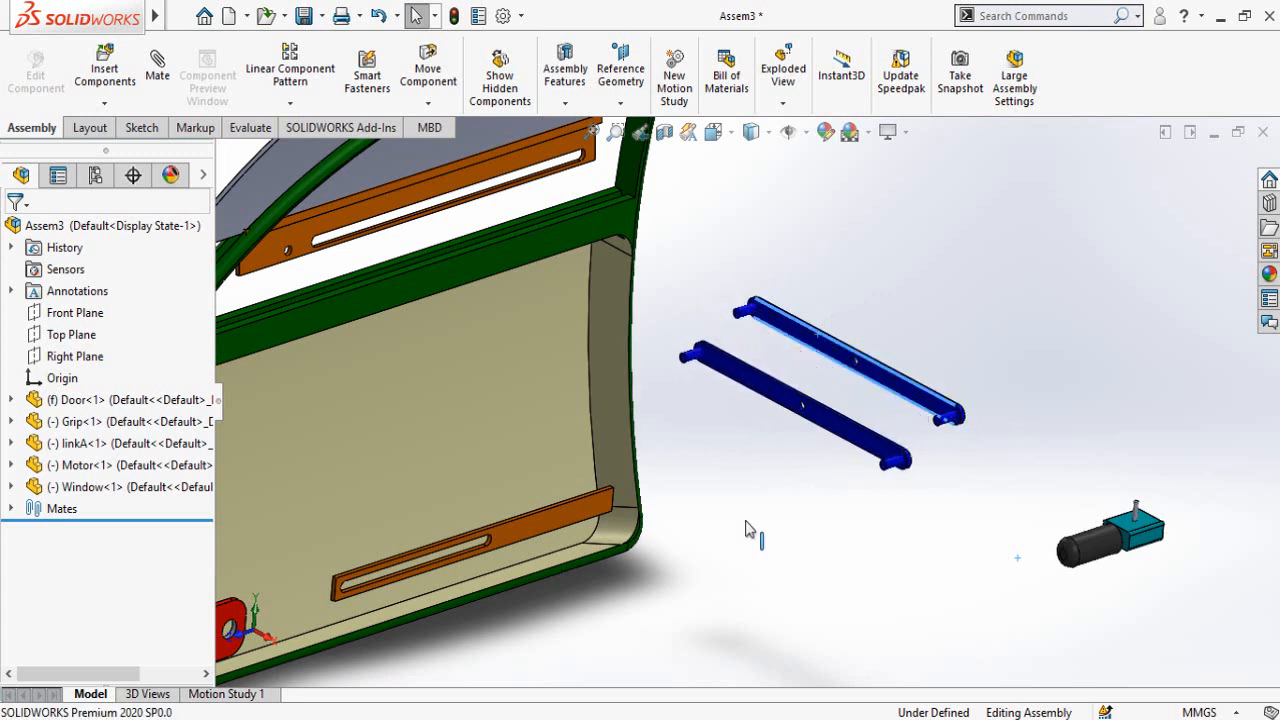
# Rotate the two links so they cross in an X with their pins facing the door
pyautogui.moveTo(846, 463); pyautogui.dragTo(736, 596, button='right')
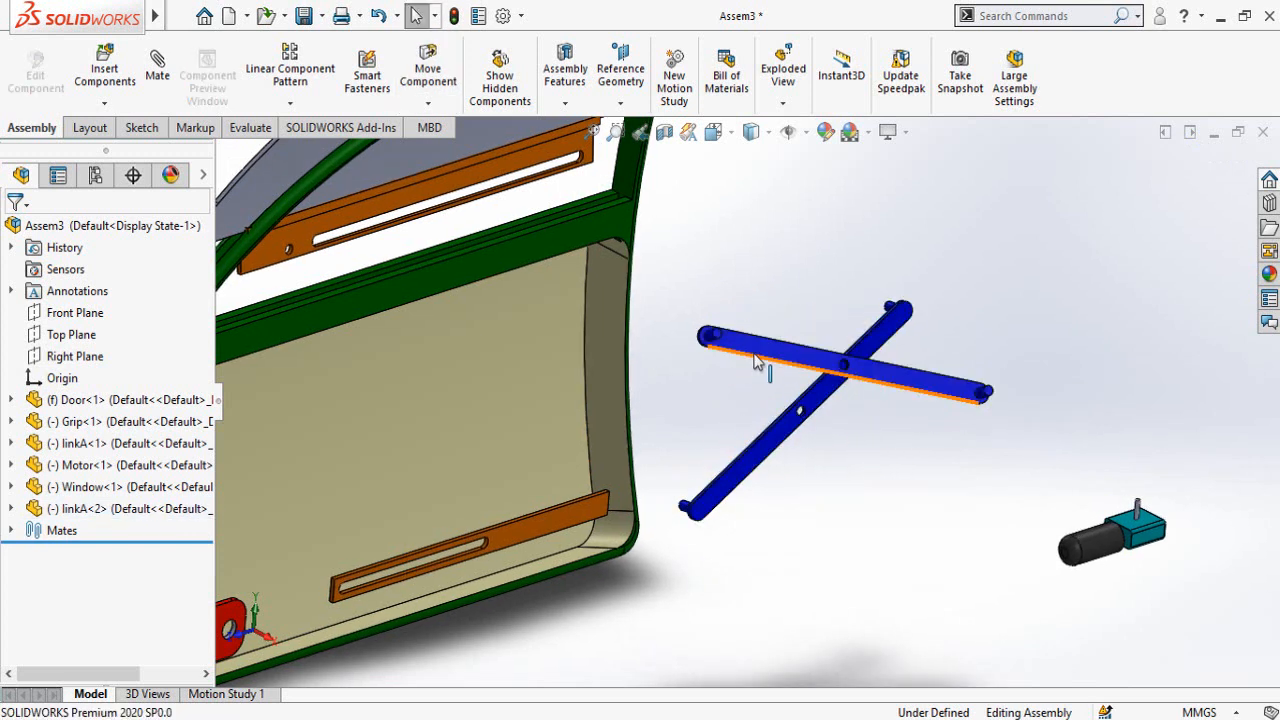
pyautogui.moveTo(757, 362); pyautogui.dragTo(990, 672)
pyautogui.scroll(2, 888, 469)
pyautogui.moveTo(802, 402); pyautogui.dragTo(869, 469, button='middle')
pyautogui.click(791, 469)
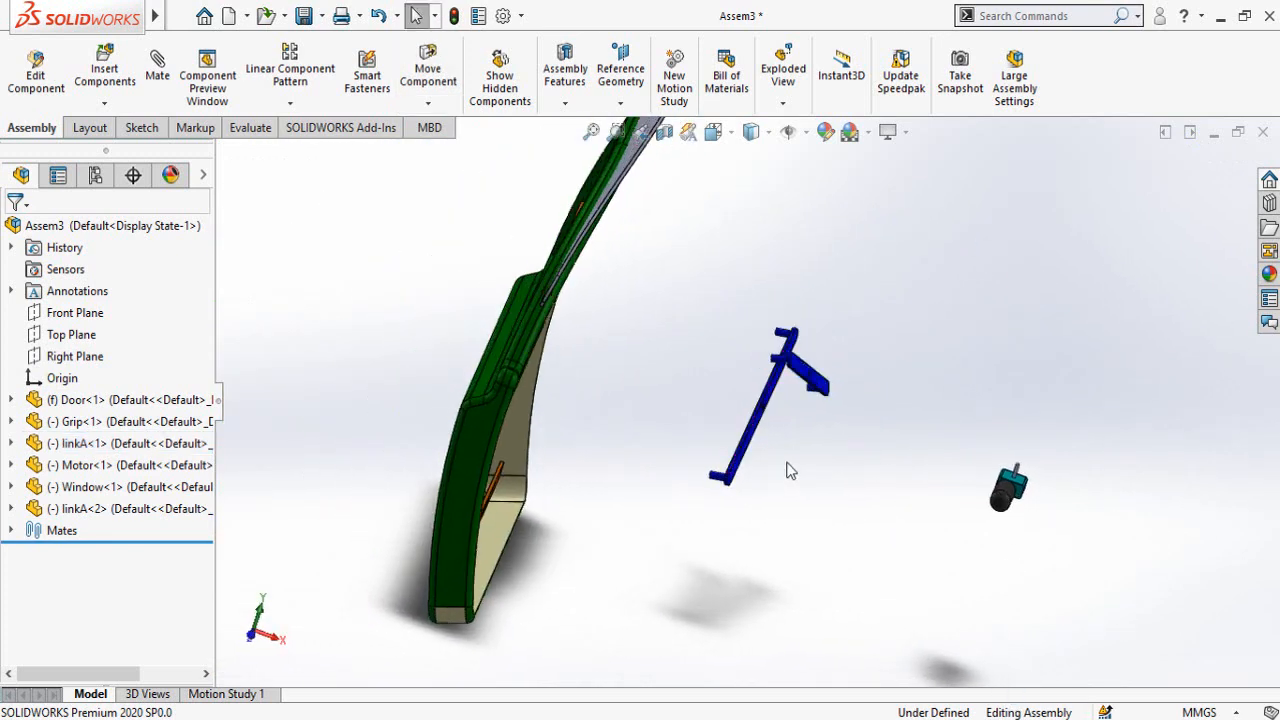
pyautogui.scroll(-2, 803, 403)
pyautogui.moveTo(803, 403); pyautogui.dragTo(694, 471, button='middle')
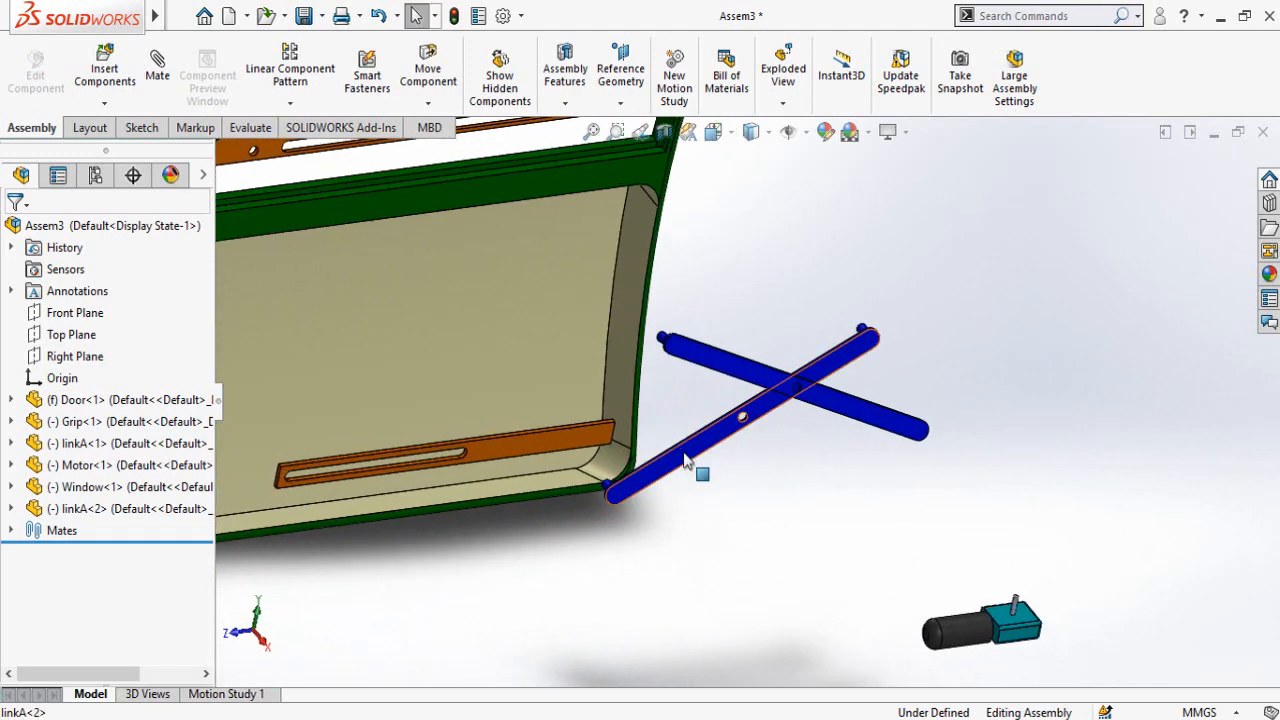
# Add a concentric mate between the first link's upper pin and the round hole in the grip
pyautogui.scroll(-4, 694, 471)
pyautogui.click(743, 429)
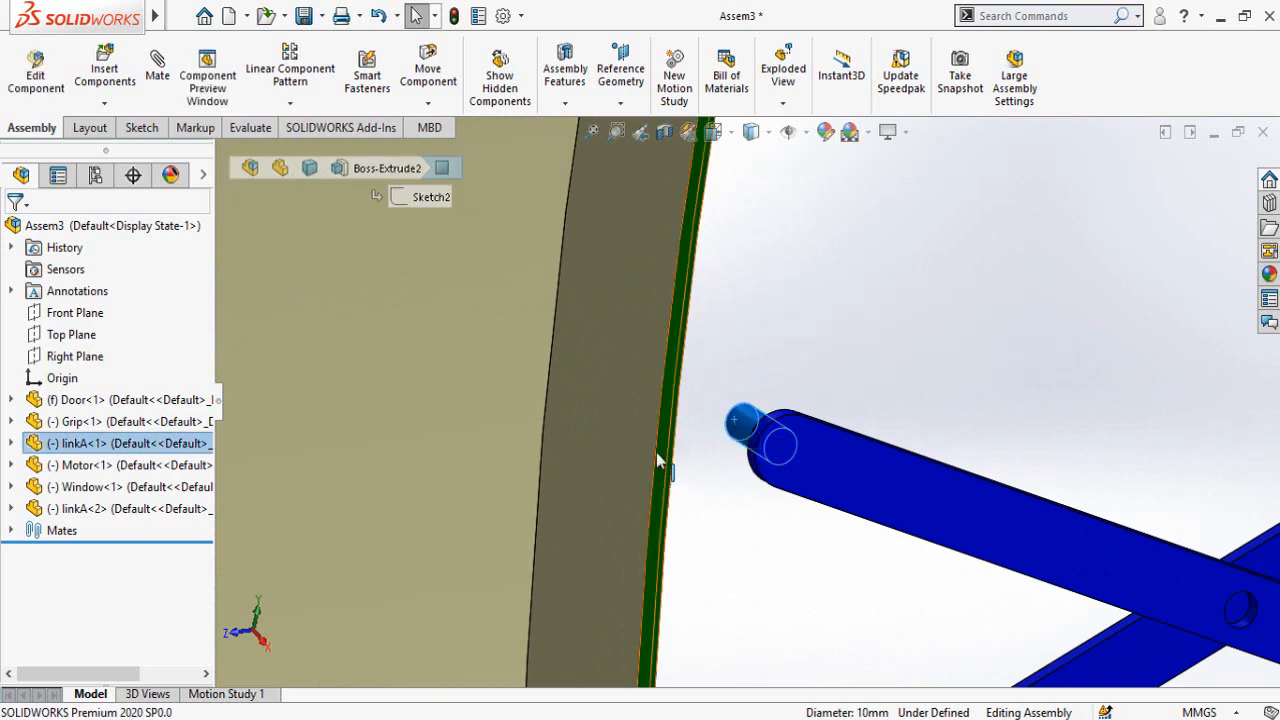
pyautogui.scroll(5, 743, 429)
pyautogui.scroll(-6, 493, 271)
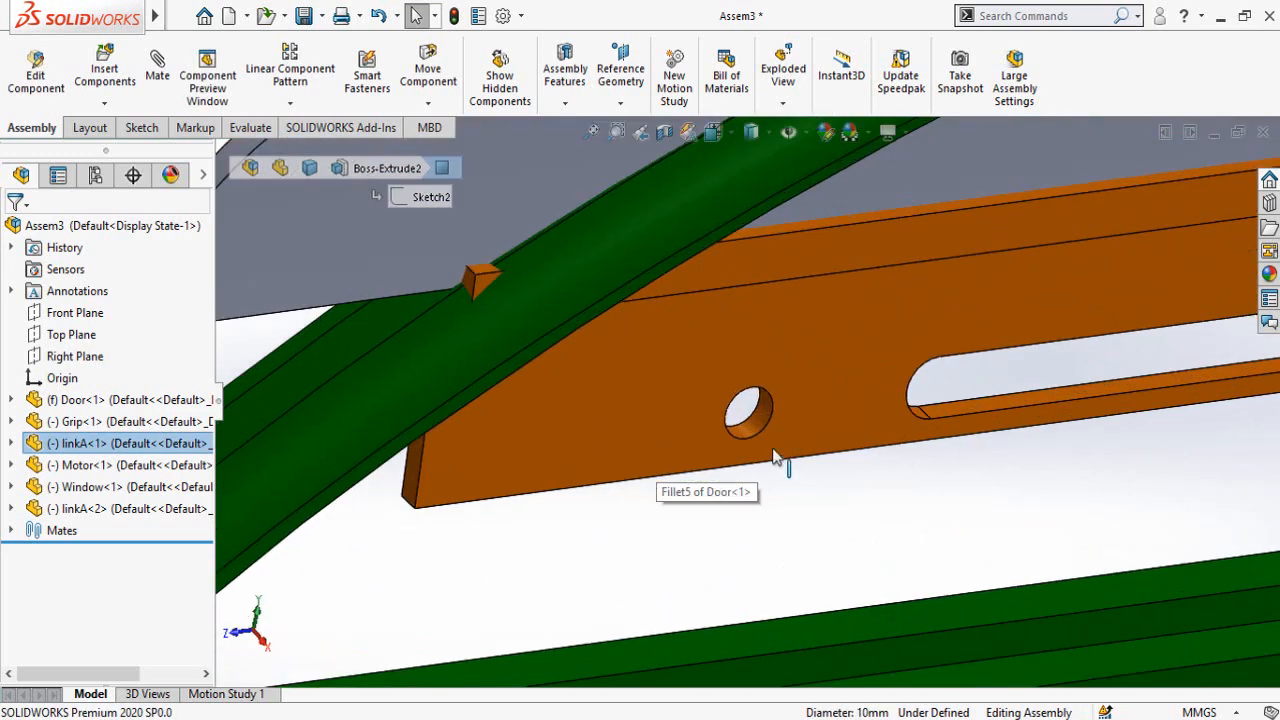
pyautogui.keyDown('ctrl'); pyautogui.click(746, 434); pyautogui.keyUp('ctrl')
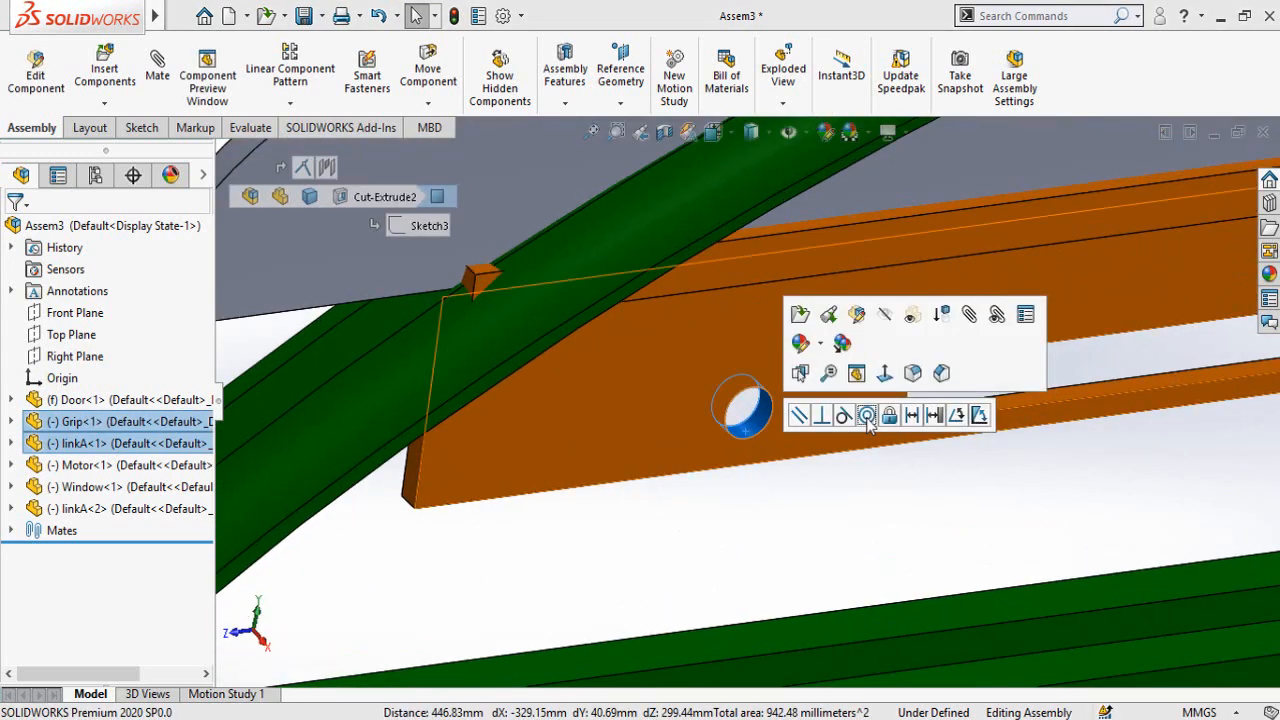
pyautogui.click(867, 415)
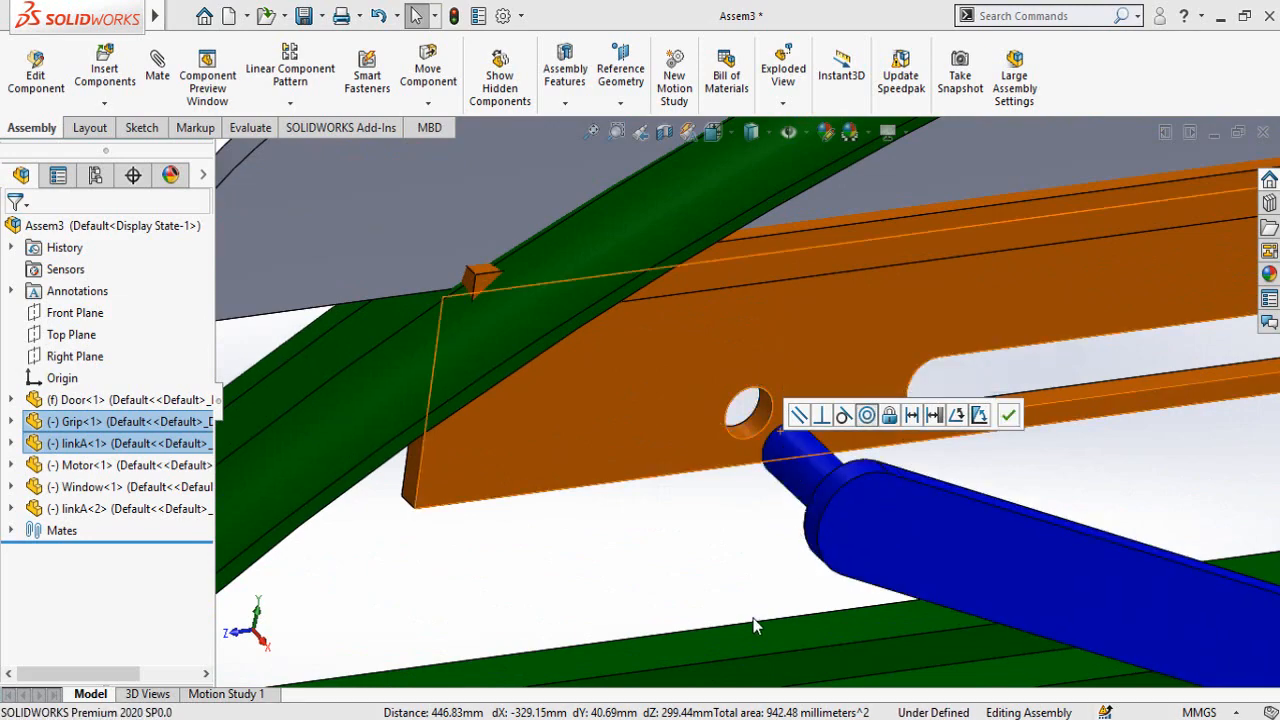
# Add a slot mate between the grip's slot and the second link's upper pin
pyautogui.scroll(5, 1066, 683)
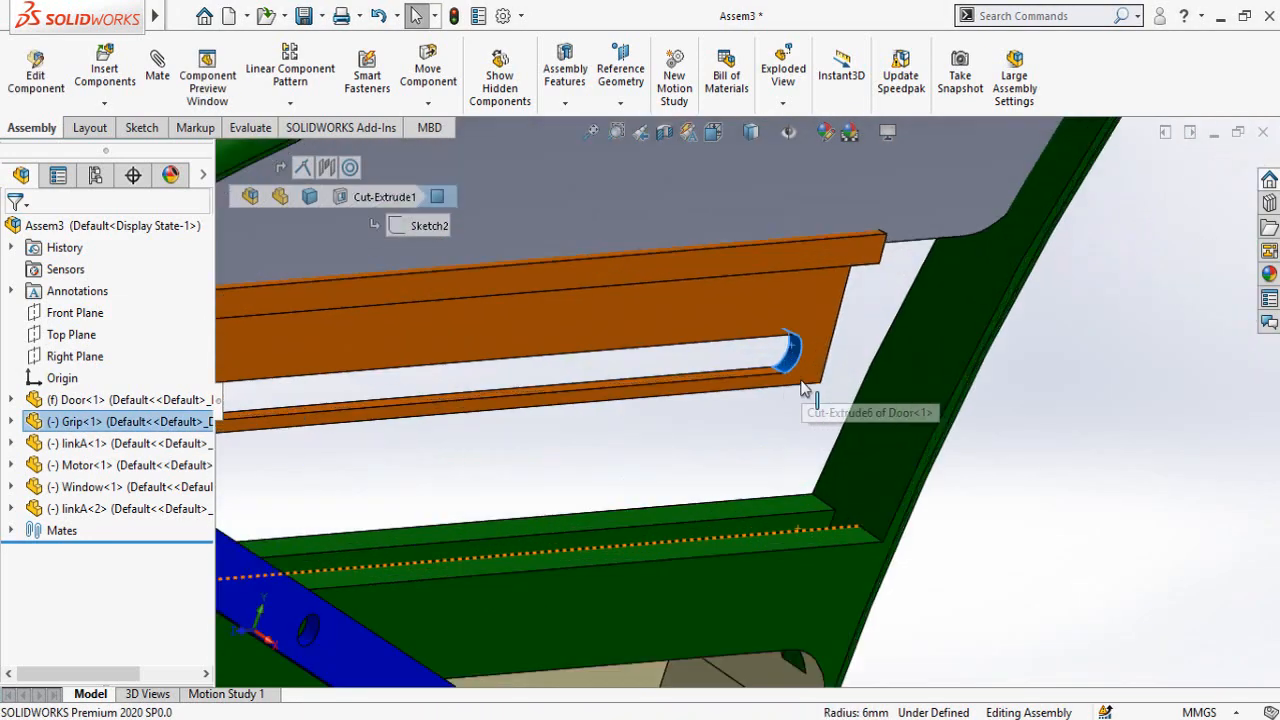
pyautogui.scroll(-3, 803, 388)
pyautogui.scroll(8, 909, 538)
pyautogui.scroll(-5, 1150, 668)
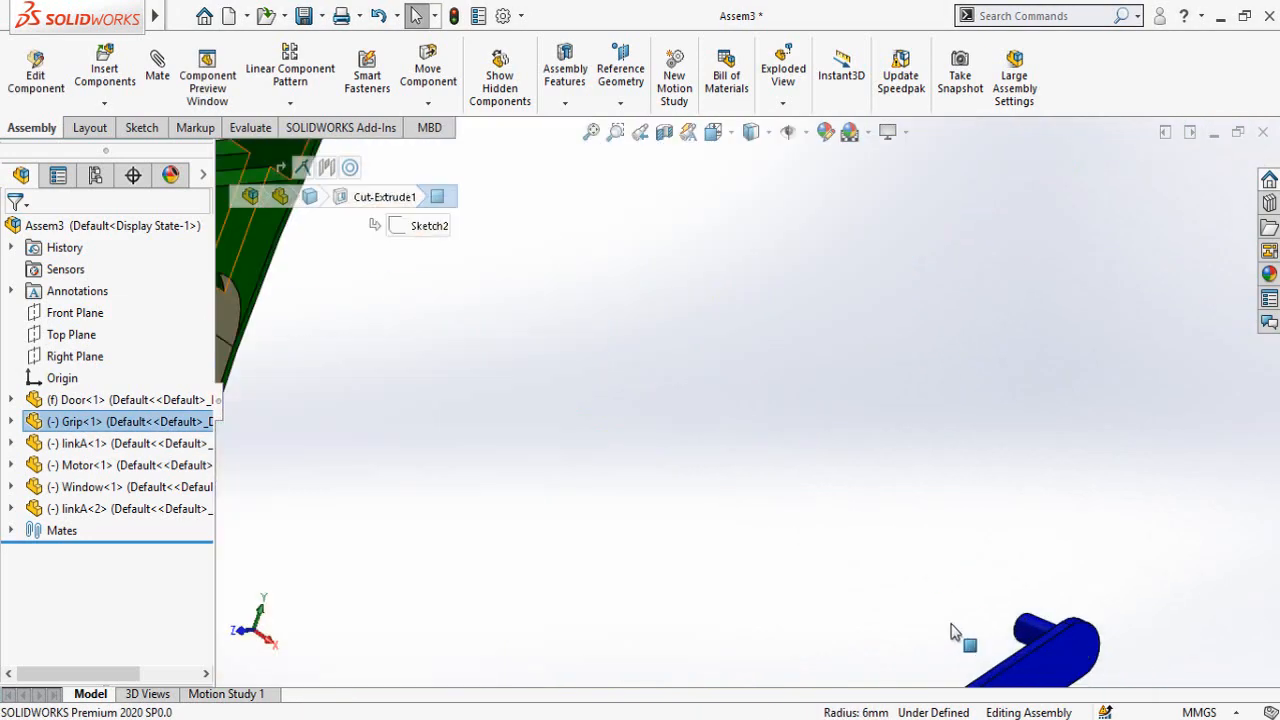
pyautogui.keyDown('ctrl'); pyautogui.click(1030, 635); pyautogui.keyUp('ctrl')
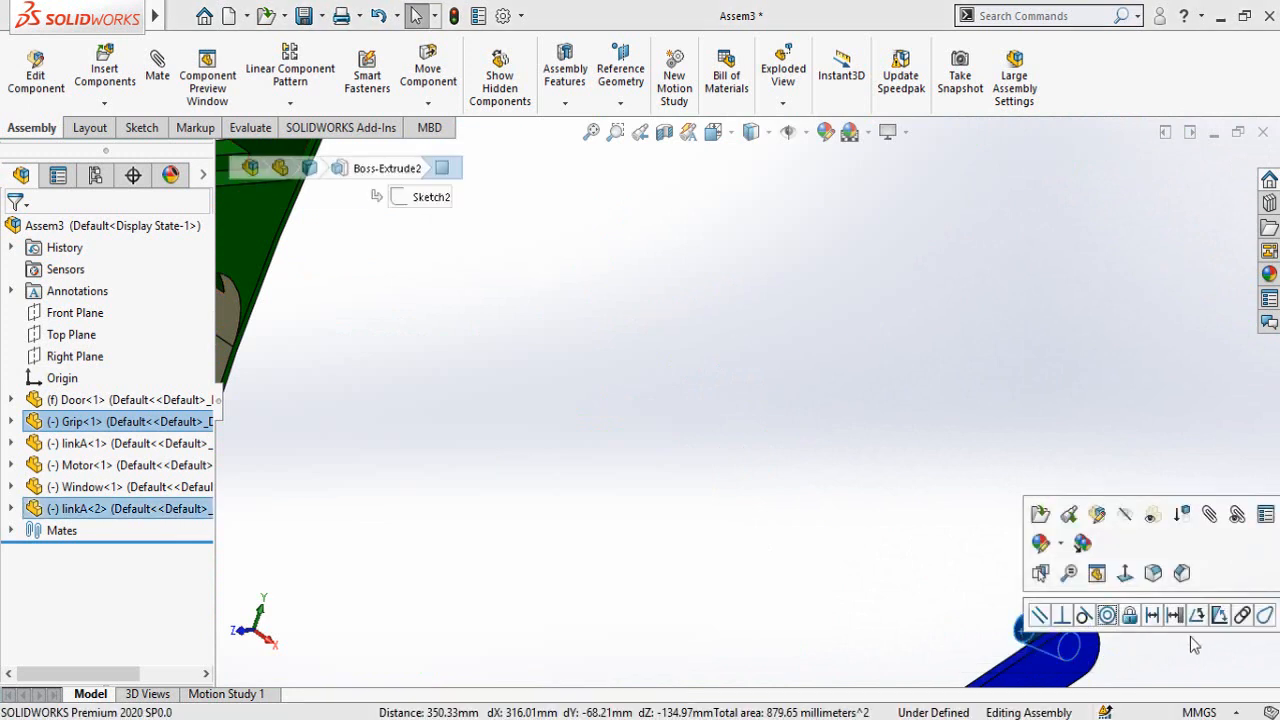
pyautogui.click(1242, 615)
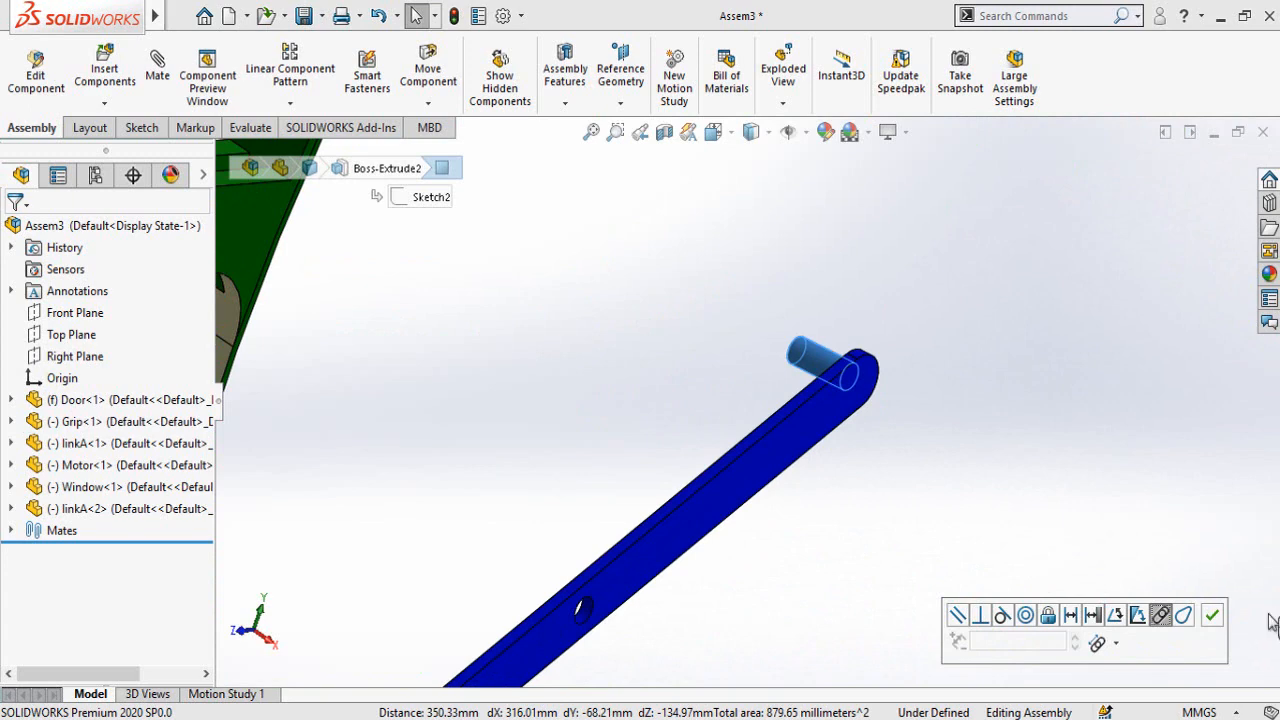
pyautogui.click(1212, 617)
# Add a concentric mate between the middle holes of the two links
pyautogui.scroll(4, 872, 392)
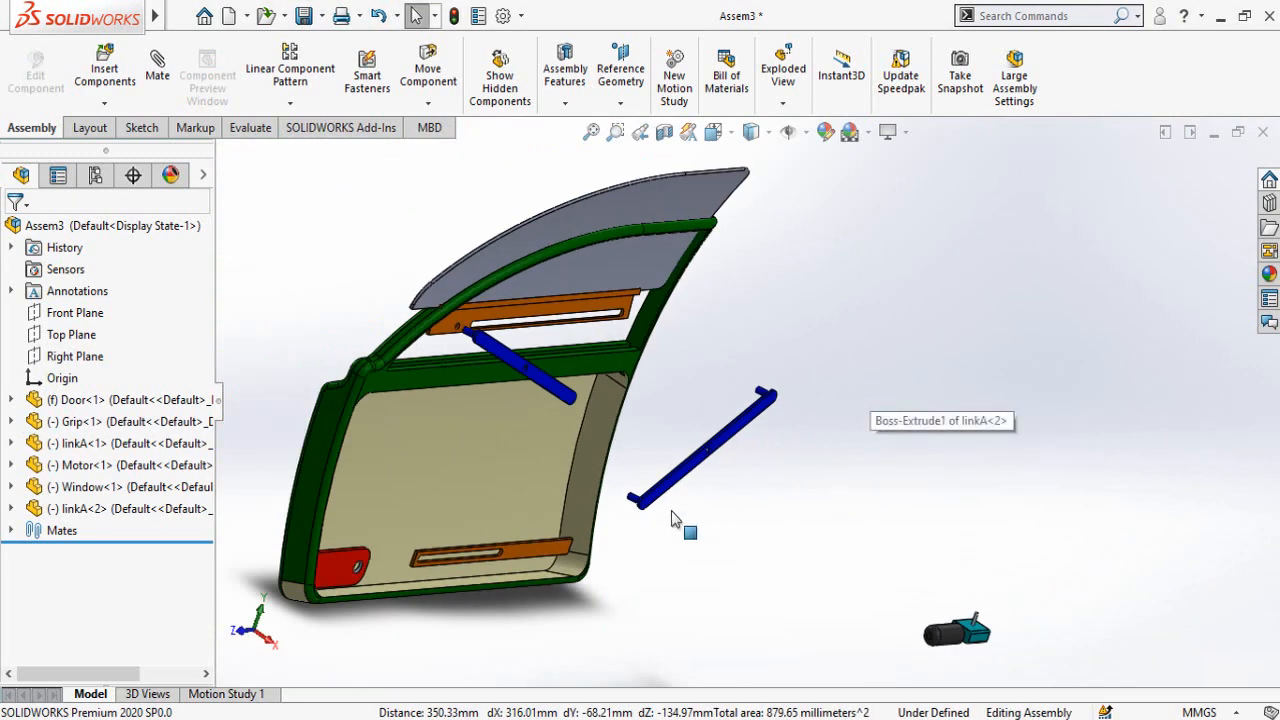
pyautogui.scroll(-5, 548, 423)
pyautogui.scroll(-5, 520, 320)
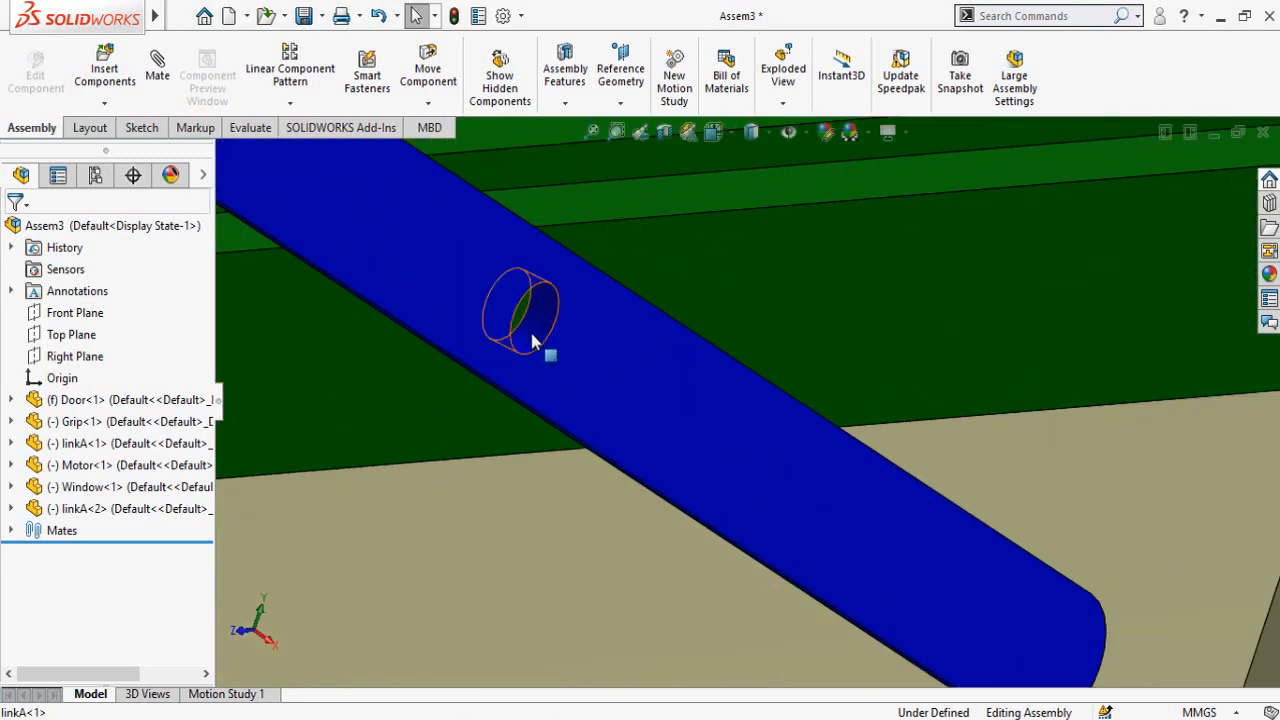
pyautogui.click(529, 328)
pyautogui.scroll(4, 740, 460)
pyautogui.scroll(4, 963, 549)
pyautogui.scroll(-7, 943, 620)
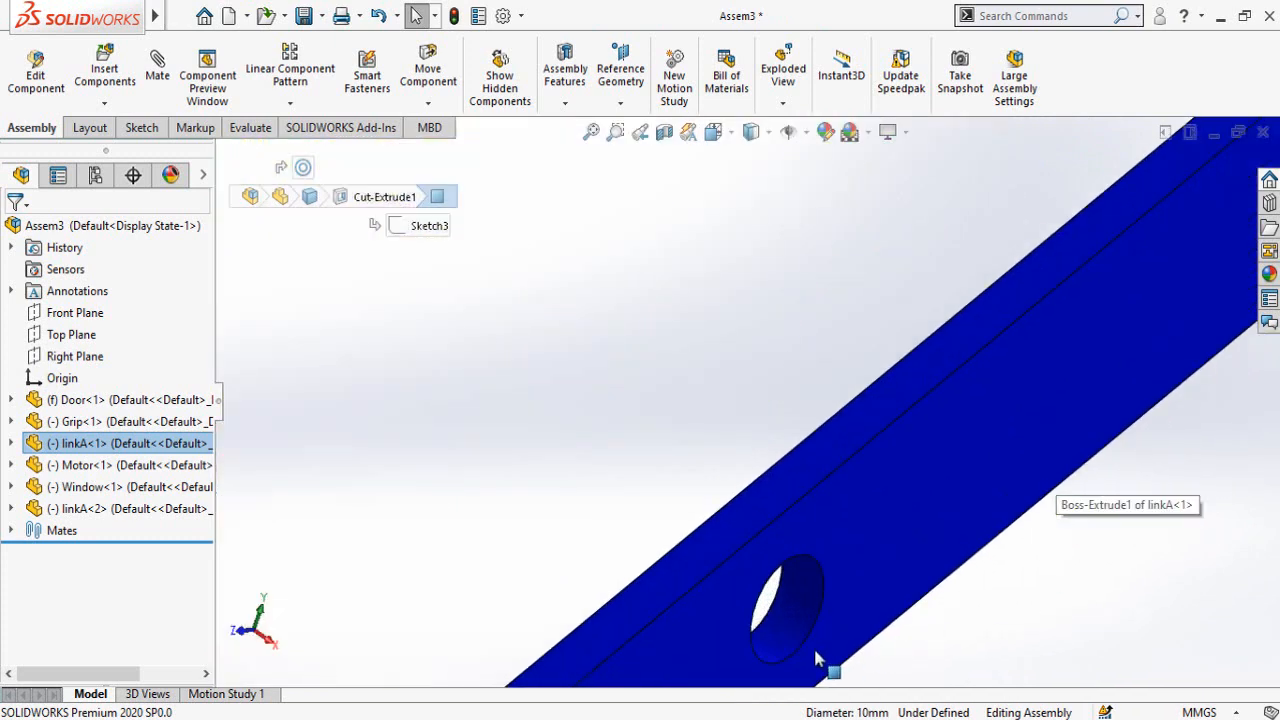
pyautogui.keyDown('ctrl'); pyautogui.click(797, 641); pyautogui.keyUp('ctrl')
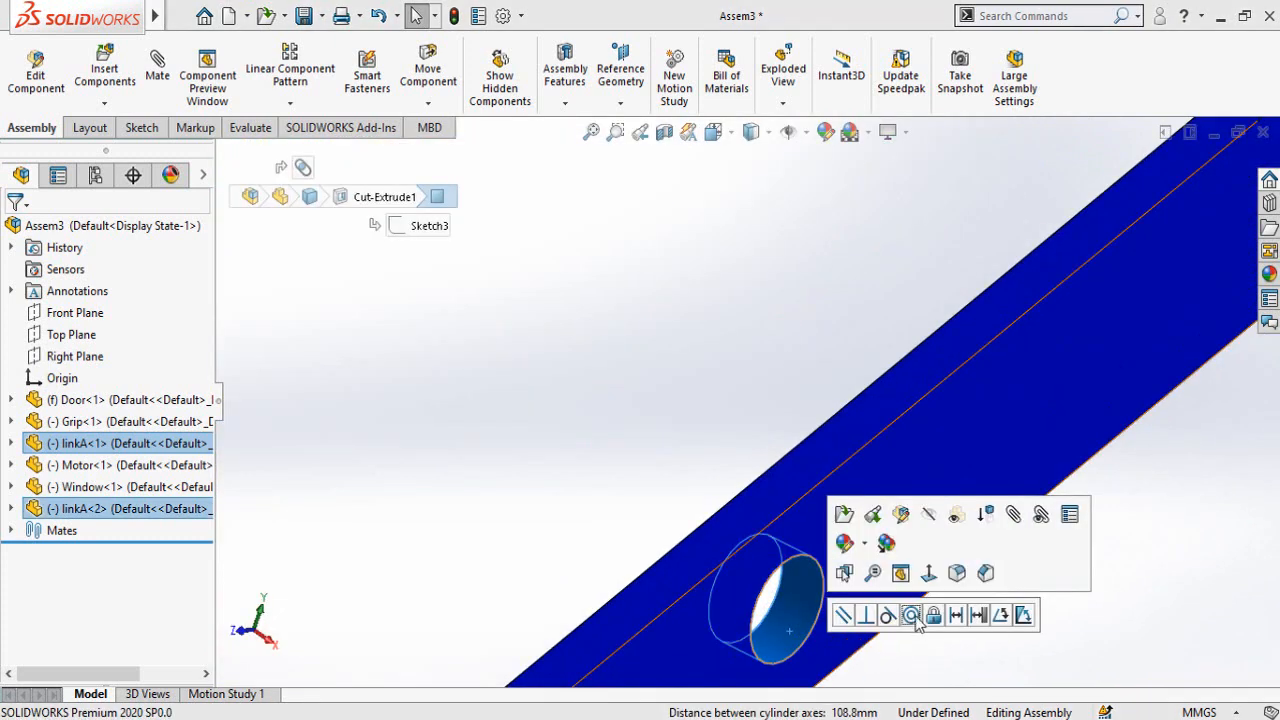
pyautogui.click(914, 617)
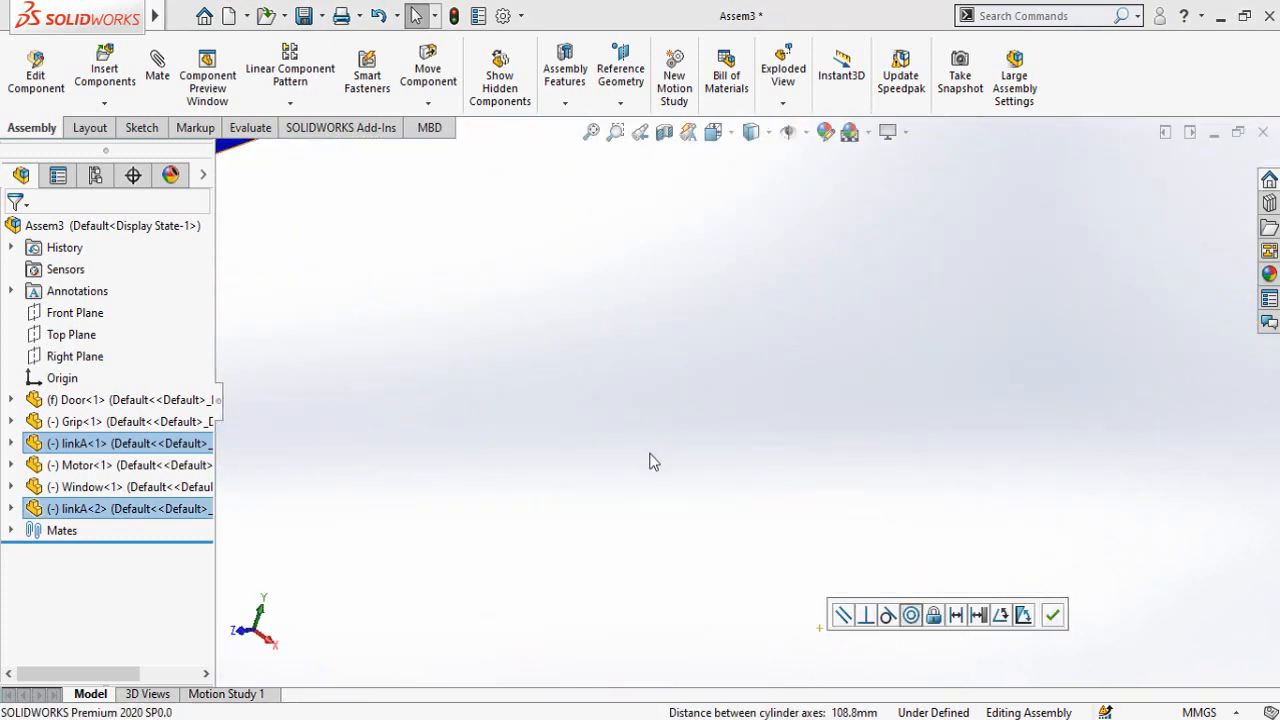
pyautogui.click(1053, 615)
# Add a coincident mate between the facing flat faces of the two crossed links
pyautogui.scroll(5, 667, 441)
pyautogui.scroll(5, 668, 441)
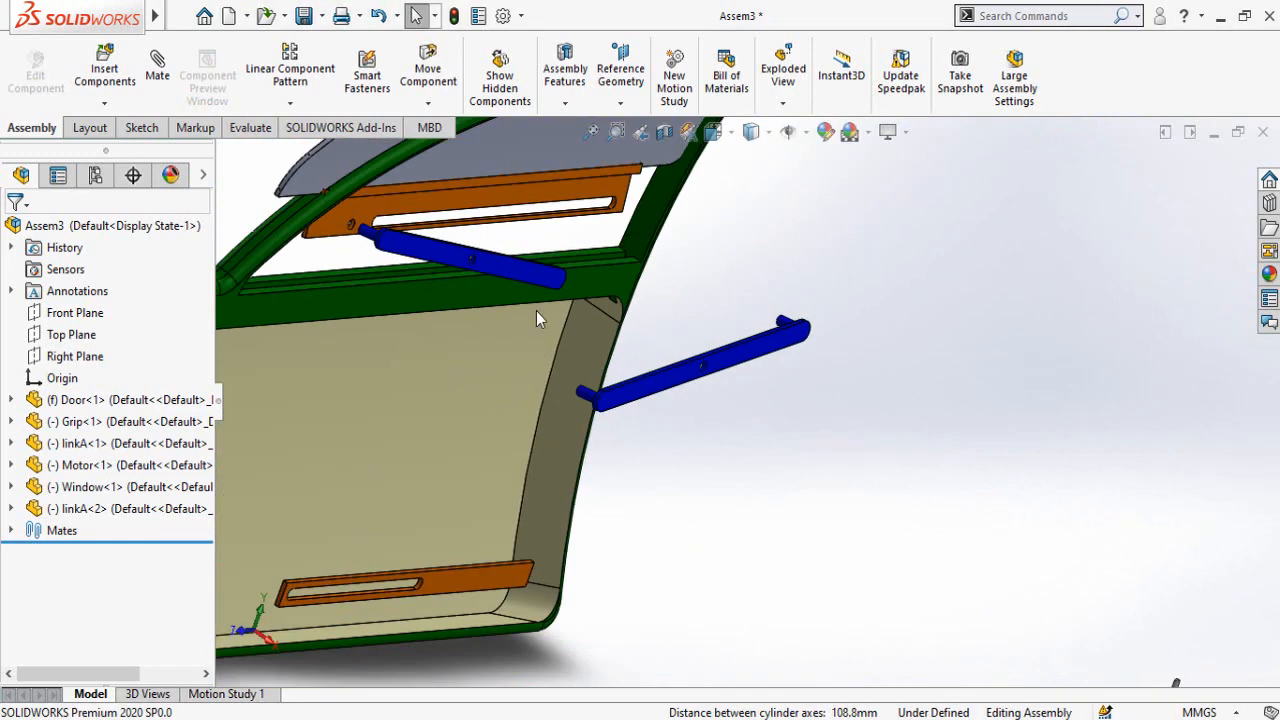
pyautogui.click(495, 264)
pyautogui.moveTo(767, 472); pyautogui.dragTo(763, 346, button='middle')
pyautogui.scroll(-3, 763, 355)
pyautogui.keyDown('ctrl'); pyautogui.click(670, 352); pyautogui.keyUp('ctrl')
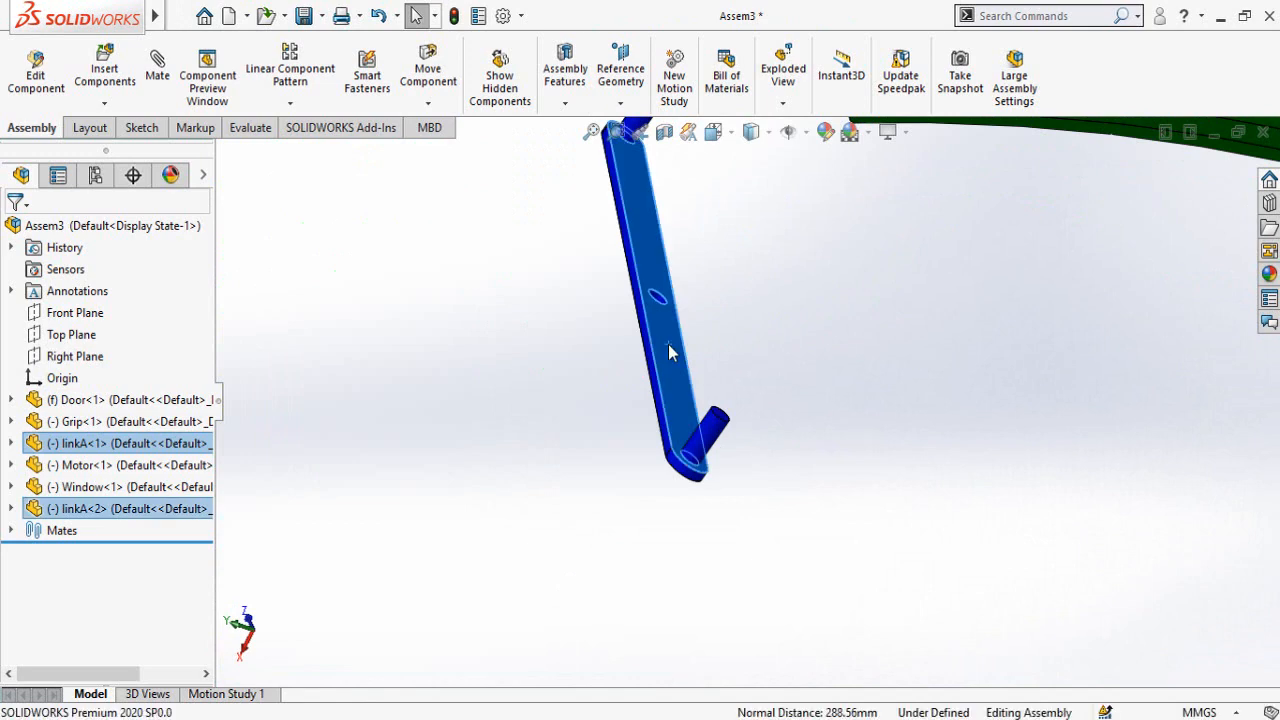
pyautogui.click(724, 330)
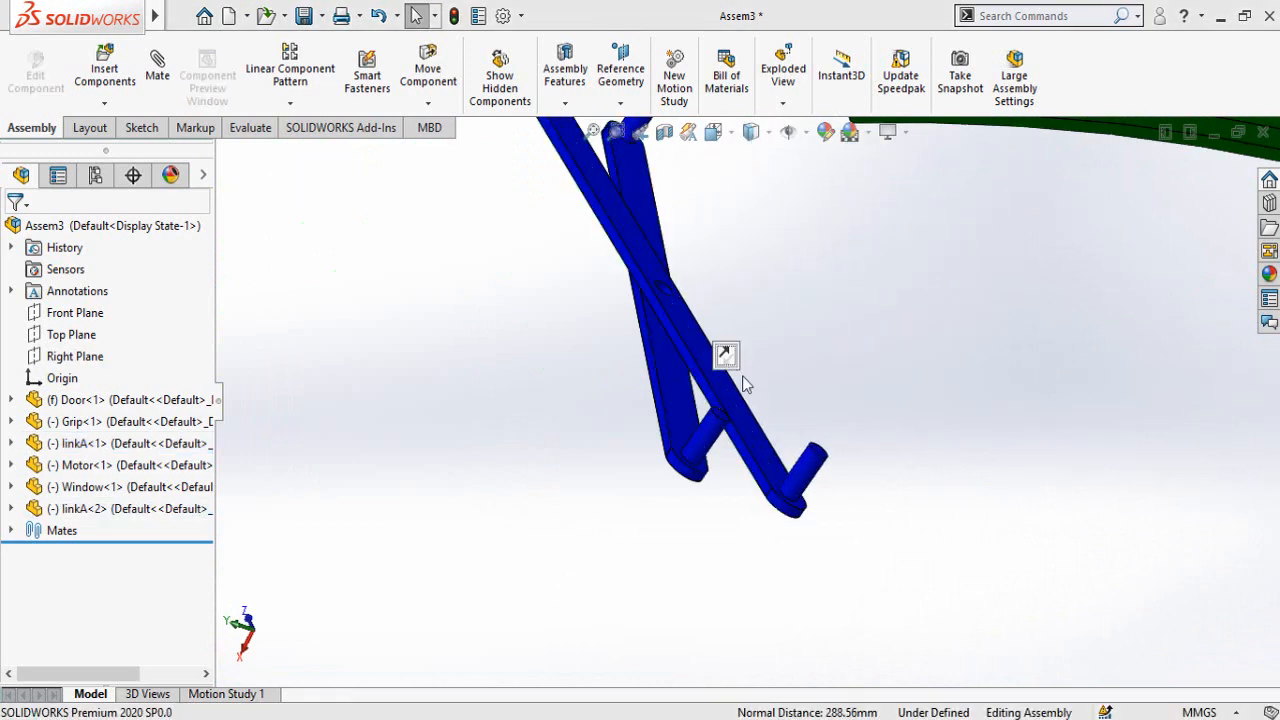
# Add a coincident mate between the front face of the door's lower slotted rail and the first link's pin-side face
pyautogui.scroll(3, 366, 444)
pyautogui.moveTo(366, 444); pyautogui.dragTo(677, 454, button='middle')
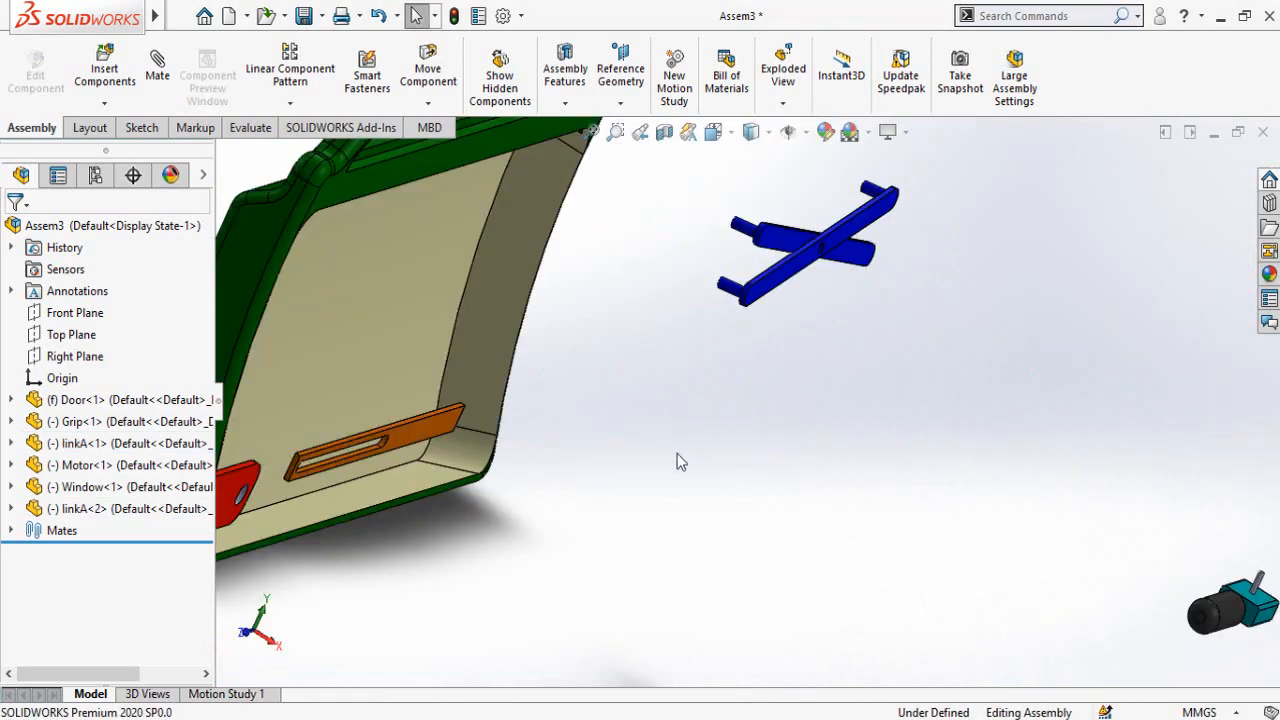
pyautogui.click(427, 448)
pyautogui.moveTo(866, 287); pyautogui.dragTo(883, 262, button='middle')
pyautogui.keyDown('ctrl'); pyautogui.click(878, 257); pyautogui.keyUp('ctrl')
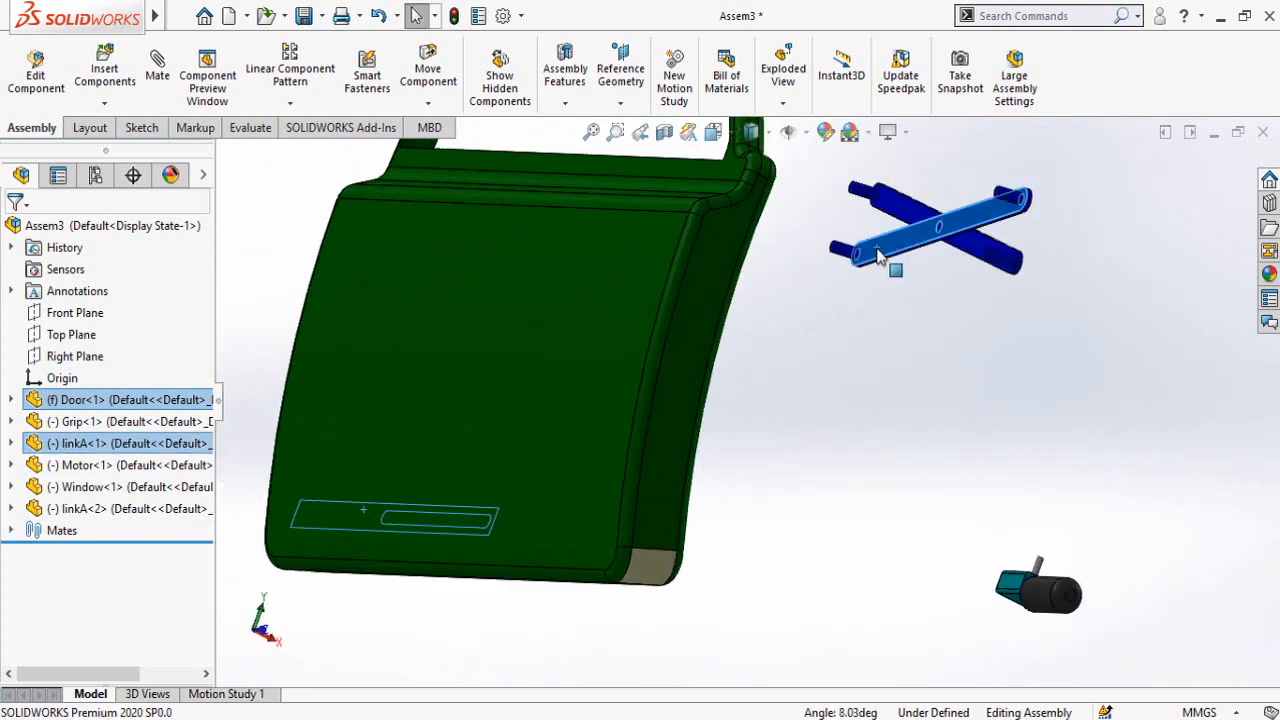
pyautogui.click(929, 232)
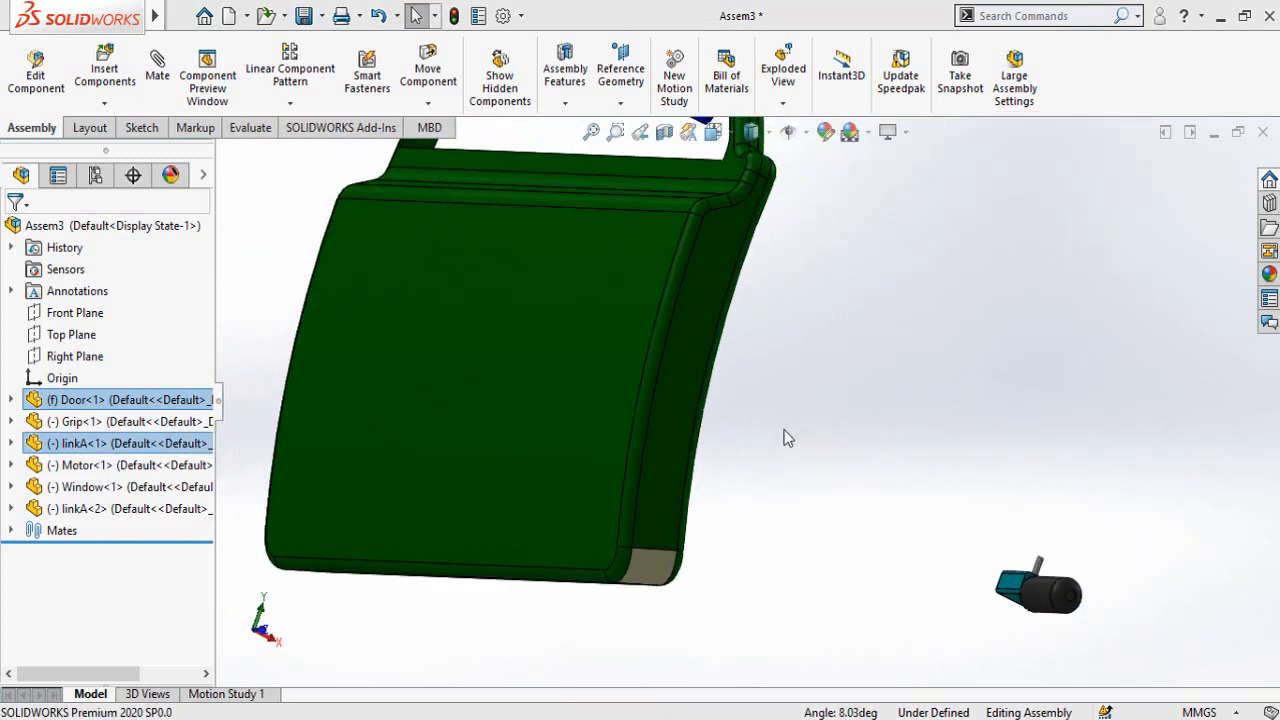
# Add a slot mate between the first link's lower pin and the slot in the door's lower rail
pyautogui.scroll(5, 760, 420)
pyautogui.scroll(-6, 669, 276)
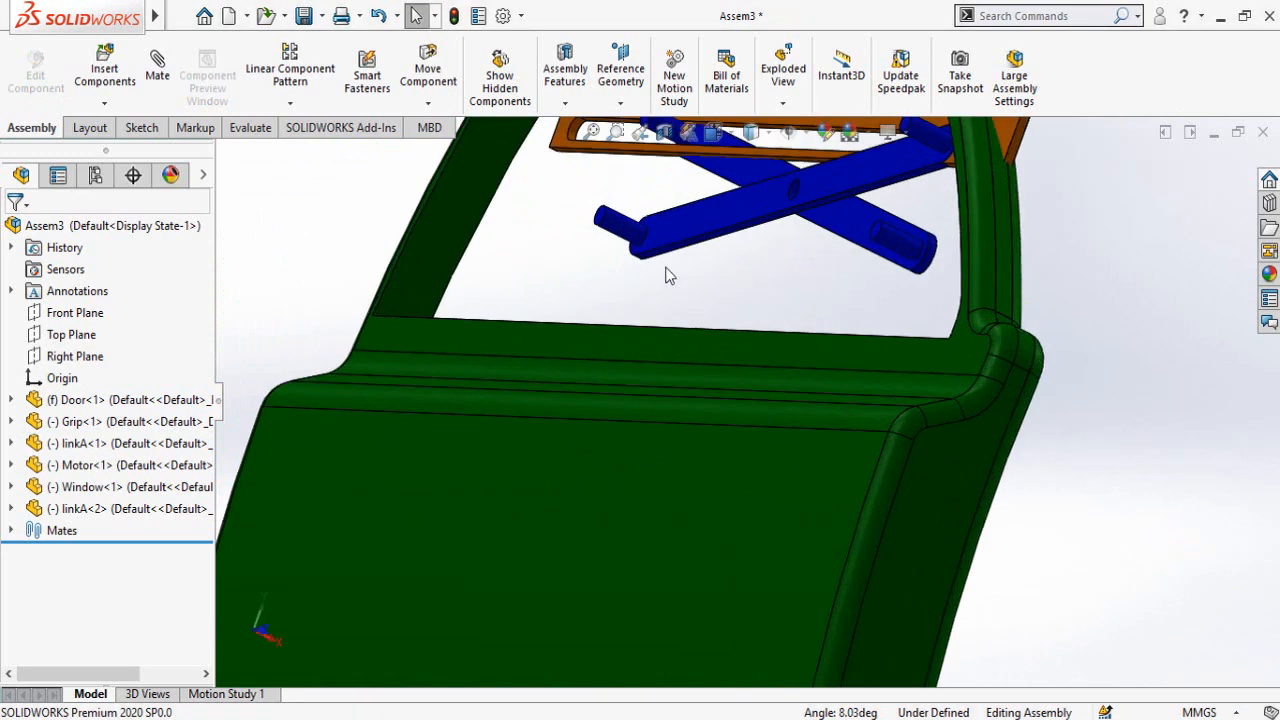
pyautogui.click(618, 232)
pyautogui.scroll(5, 942, 417)
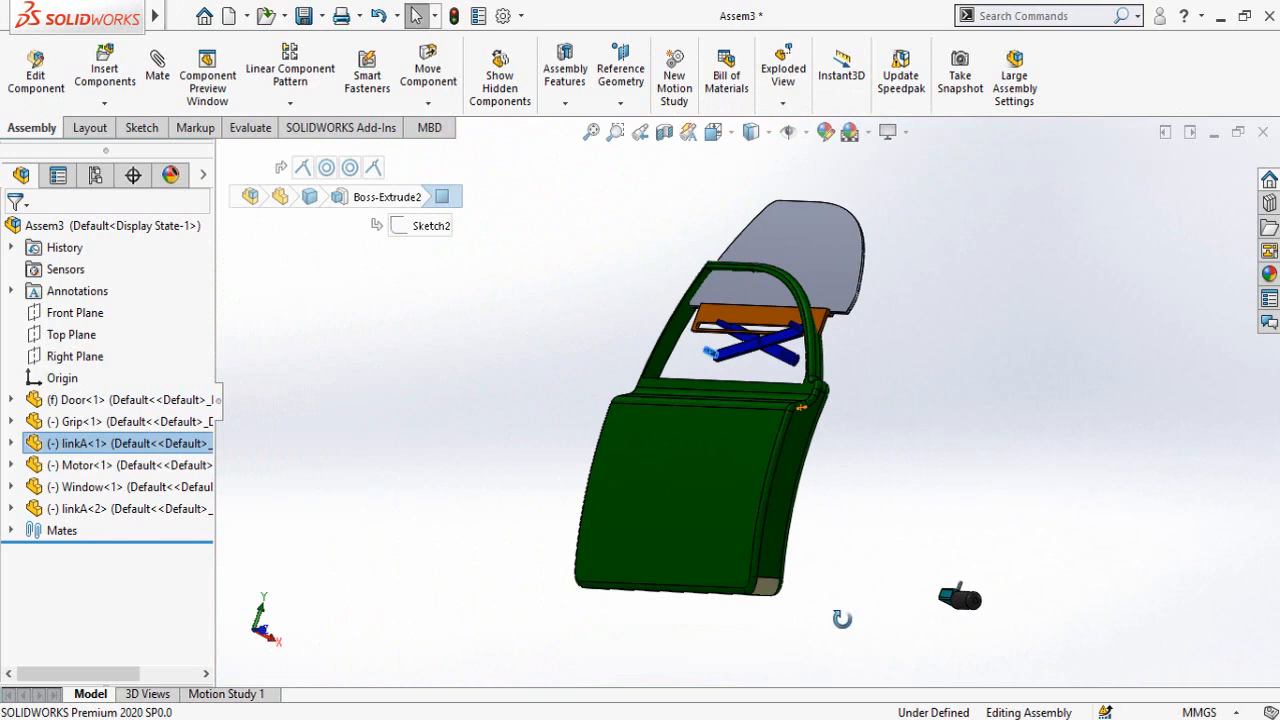
pyautogui.moveTo(842, 619); pyautogui.dragTo(774, 562, button='middle')
pyautogui.scroll(-8, 868, 424)
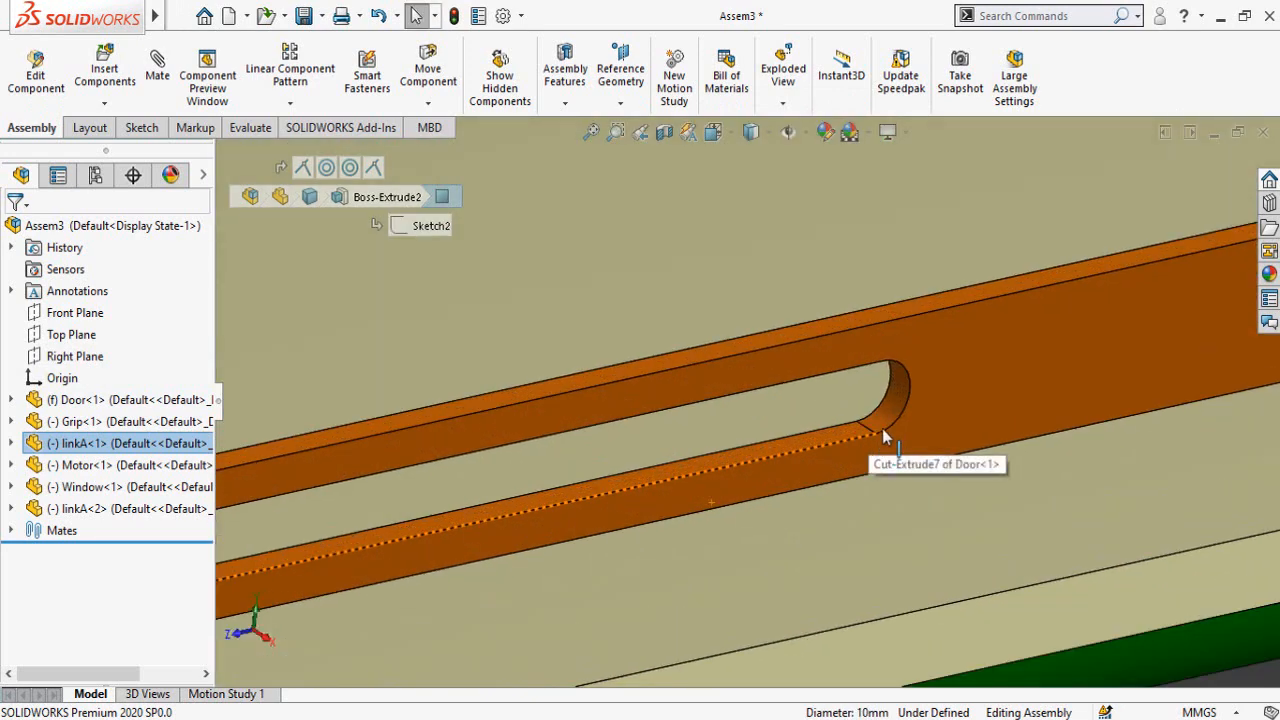
pyautogui.click(898, 425)
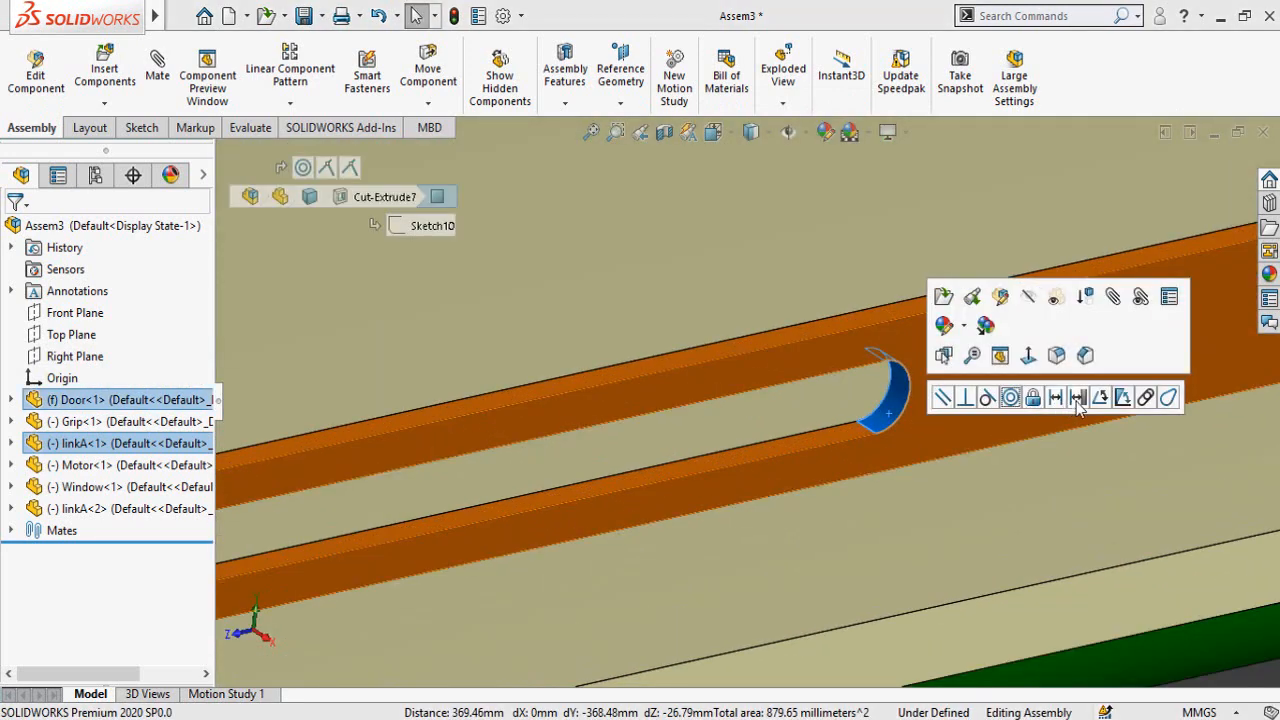
pyautogui.click(1145, 398)
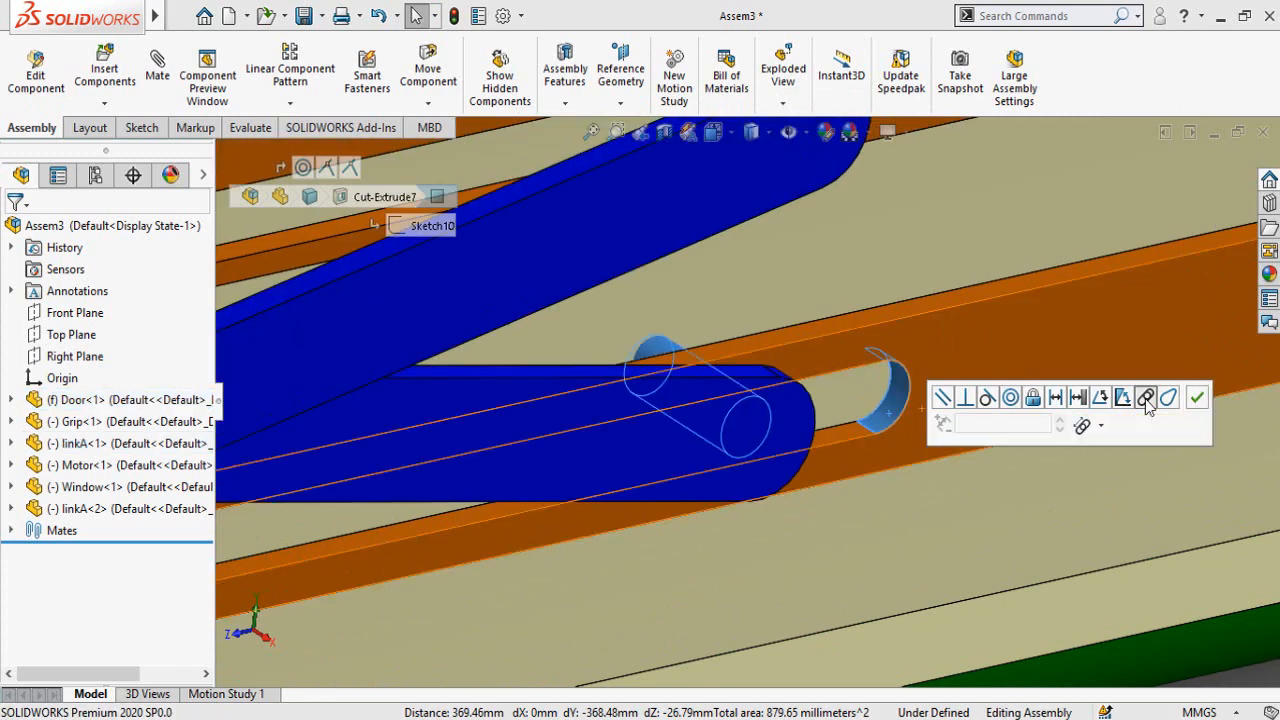
pyautogui.click(1198, 398)
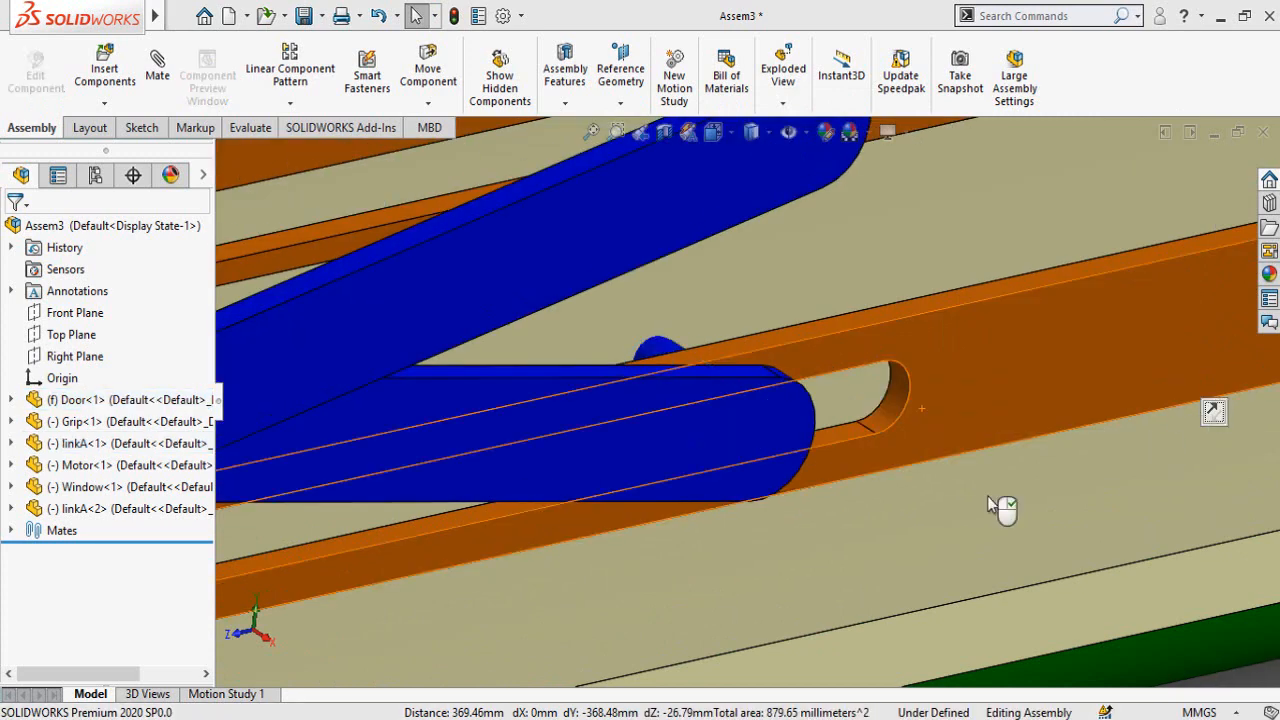
# Raise the window partway in the door frame to test the motion of the crossed links
pyautogui.scroll(8, 705, 475)
pyautogui.scroll(3, 703, 479)
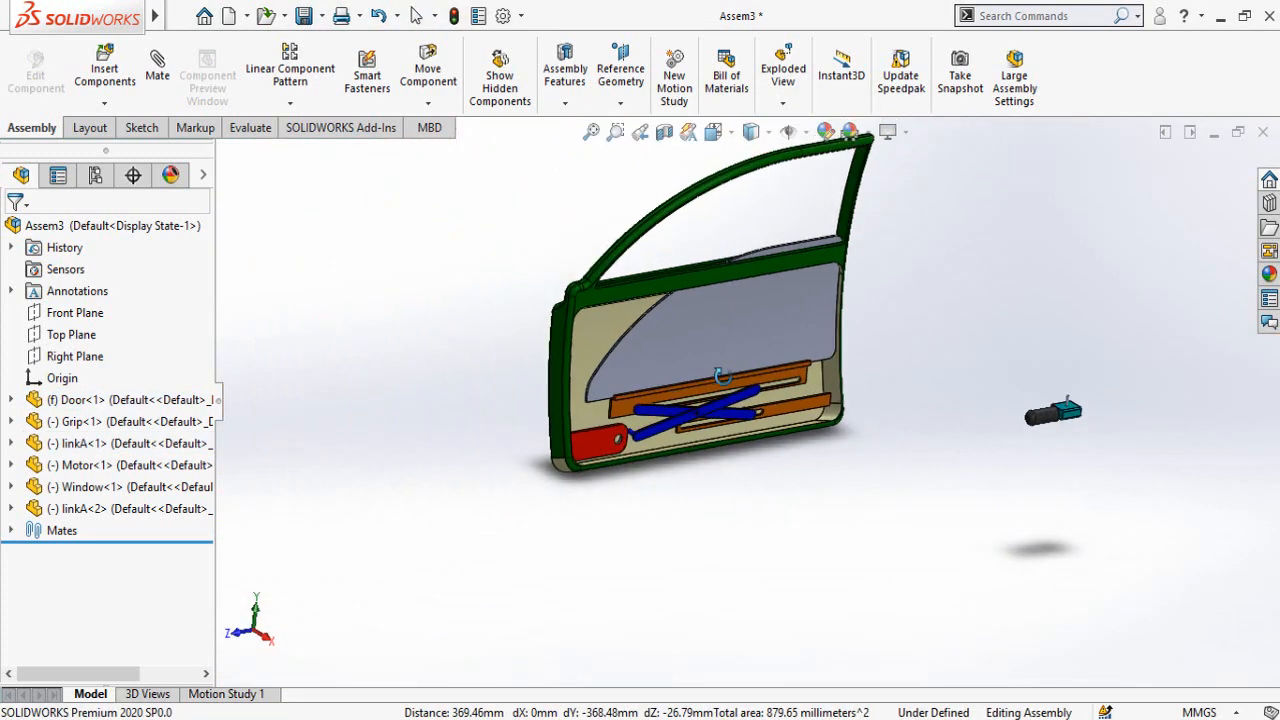
pyautogui.click(724, 322)
pyautogui.moveTo(724, 322); pyautogui.dragTo(720, 293)
pyautogui.click(922, 567)
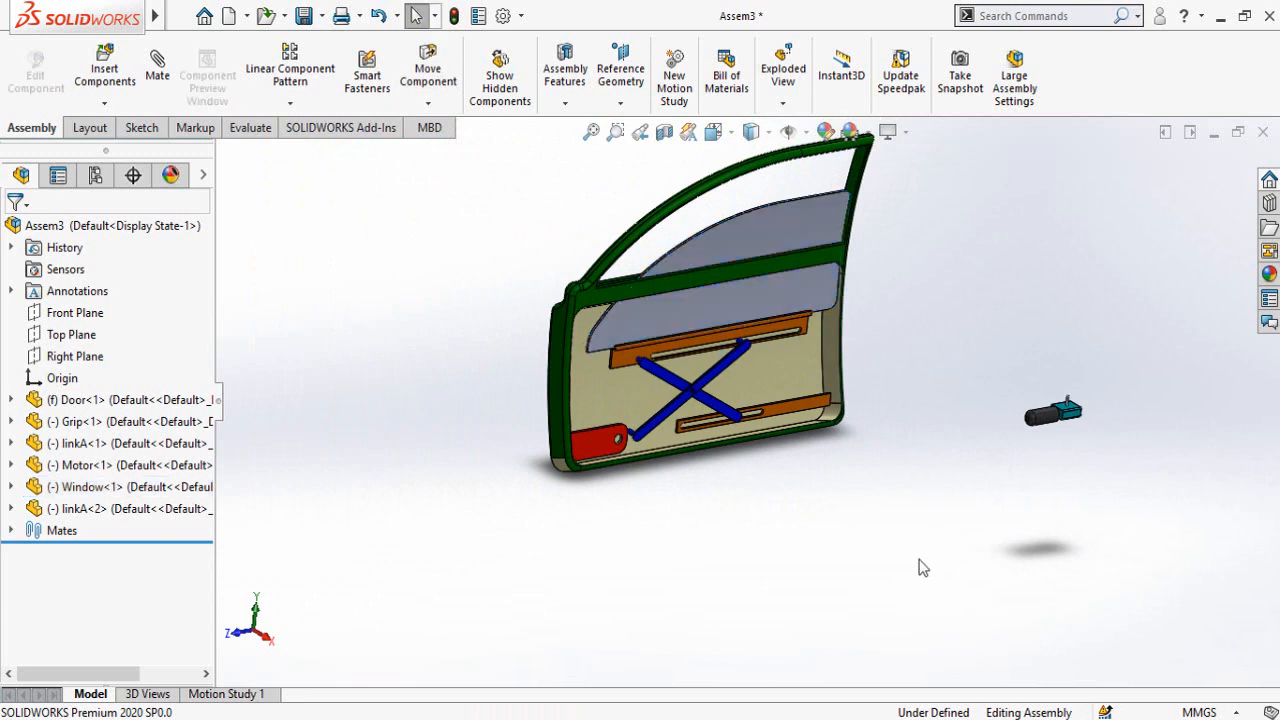
# Move the motor below the door's red bracket and rotate it so its shaft points towards the door
pyautogui.scroll(-3, 1023, 448)
pyautogui.moveTo(637, 412); pyautogui.dragTo(713, 468, button='middle')
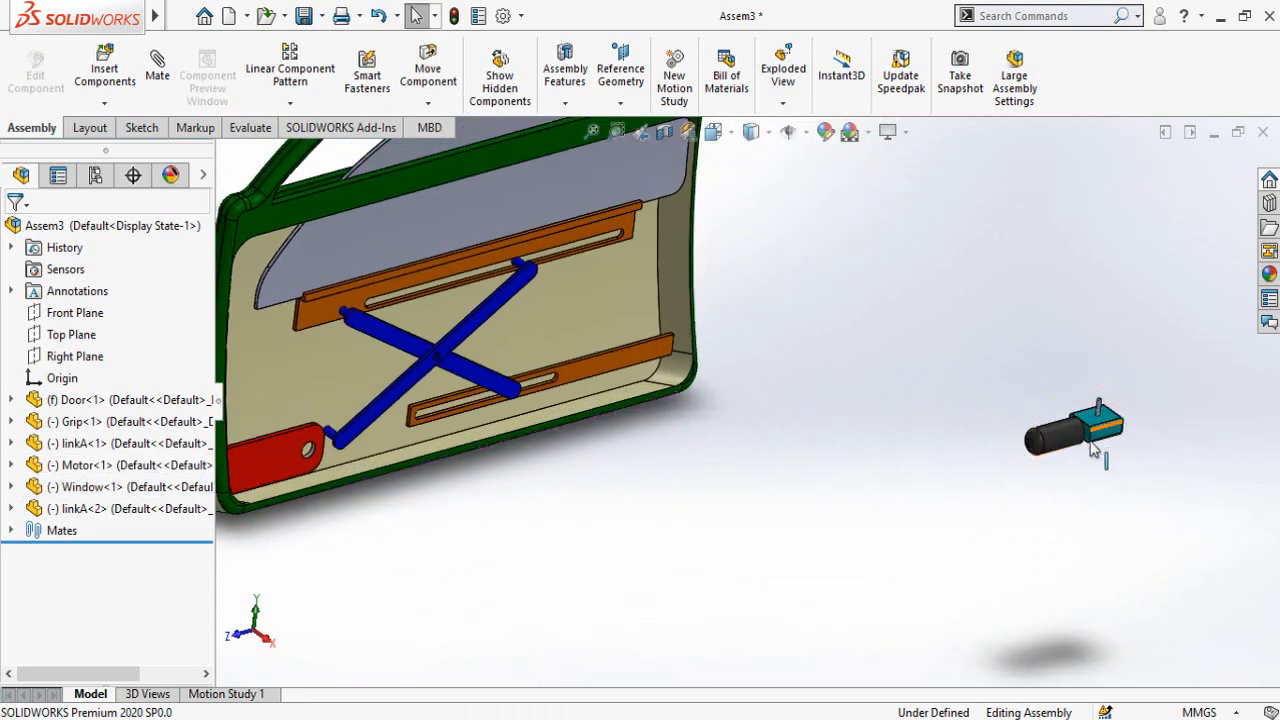
pyautogui.moveTo(1106, 427); pyautogui.dragTo(732, 505)
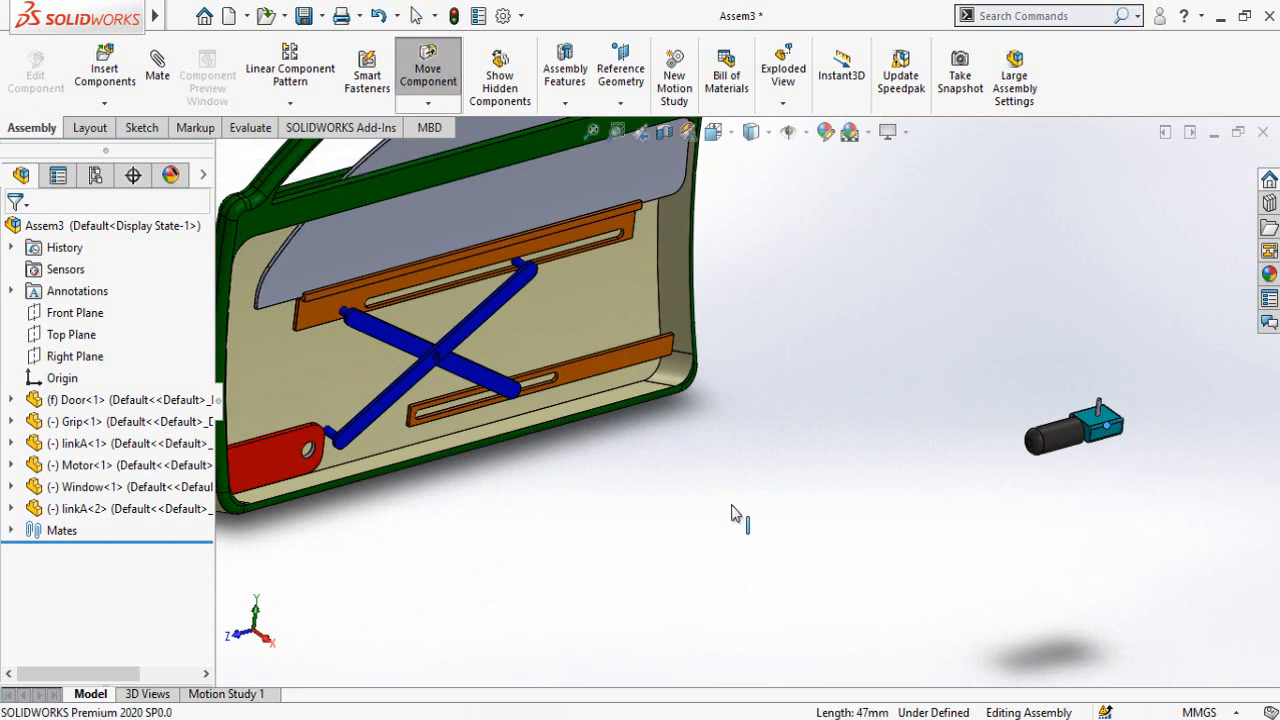
pyautogui.moveTo(1060, 445); pyautogui.dragTo(385, 527)
pyautogui.click(385, 527)
pyautogui.click(520, 580)
pyautogui.scroll(-4, 489, 556)
pyautogui.moveTo(461, 518); pyautogui.dragTo(463, 328, button='right')
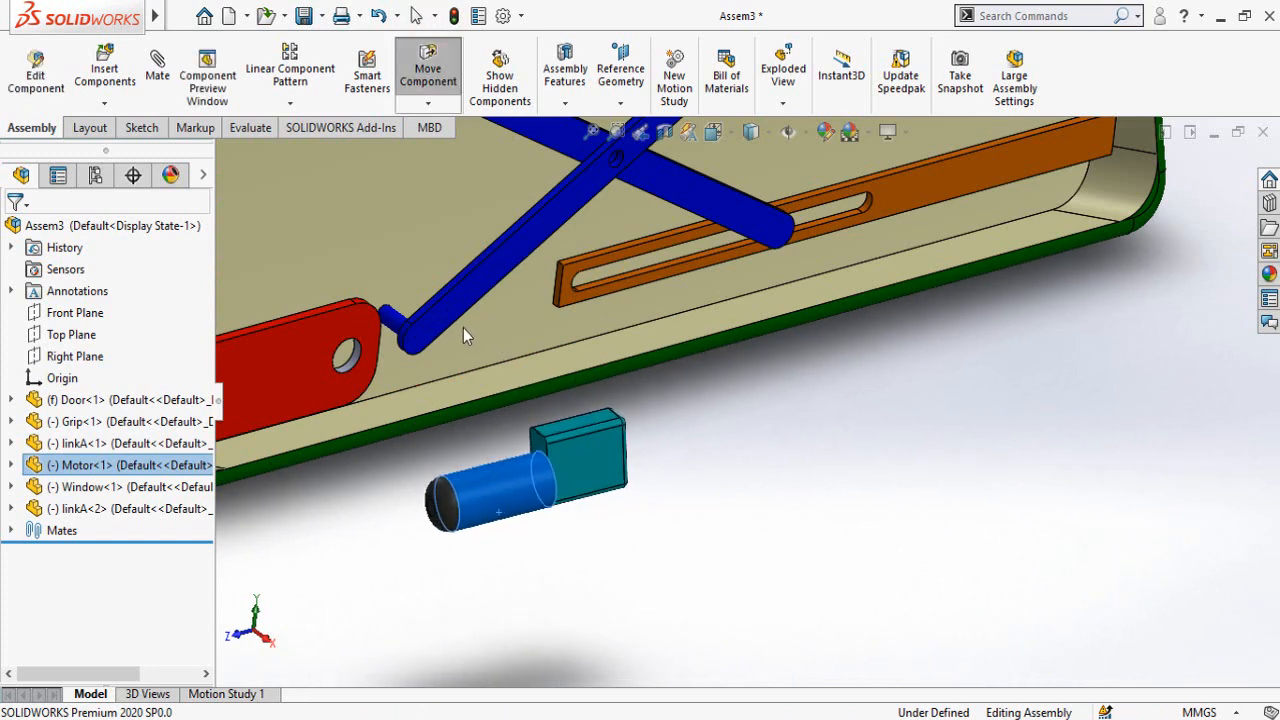
pyautogui.click(670, 547)
# Add a concentric mate between the round hole in the door's red bracket and the motor shaft
pyautogui.scroll(-5, 410, 440)
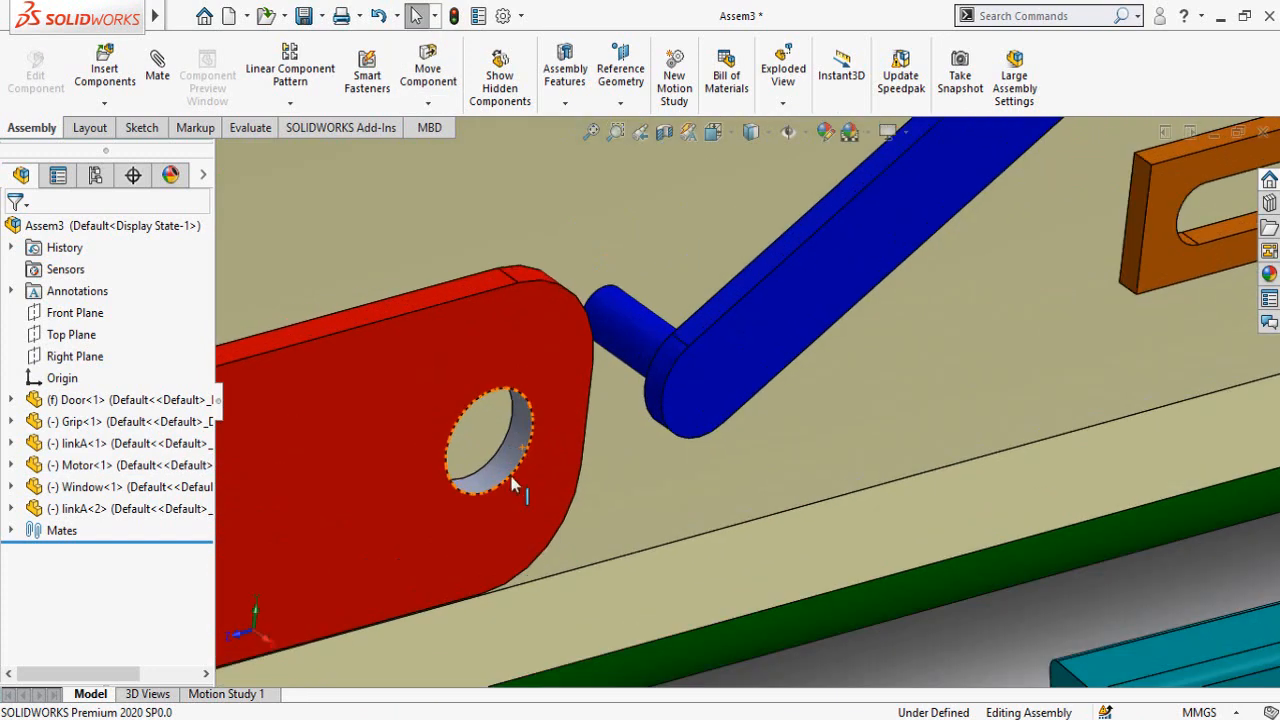
pyautogui.click(490, 480)
pyautogui.scroll(5, 600, 410)
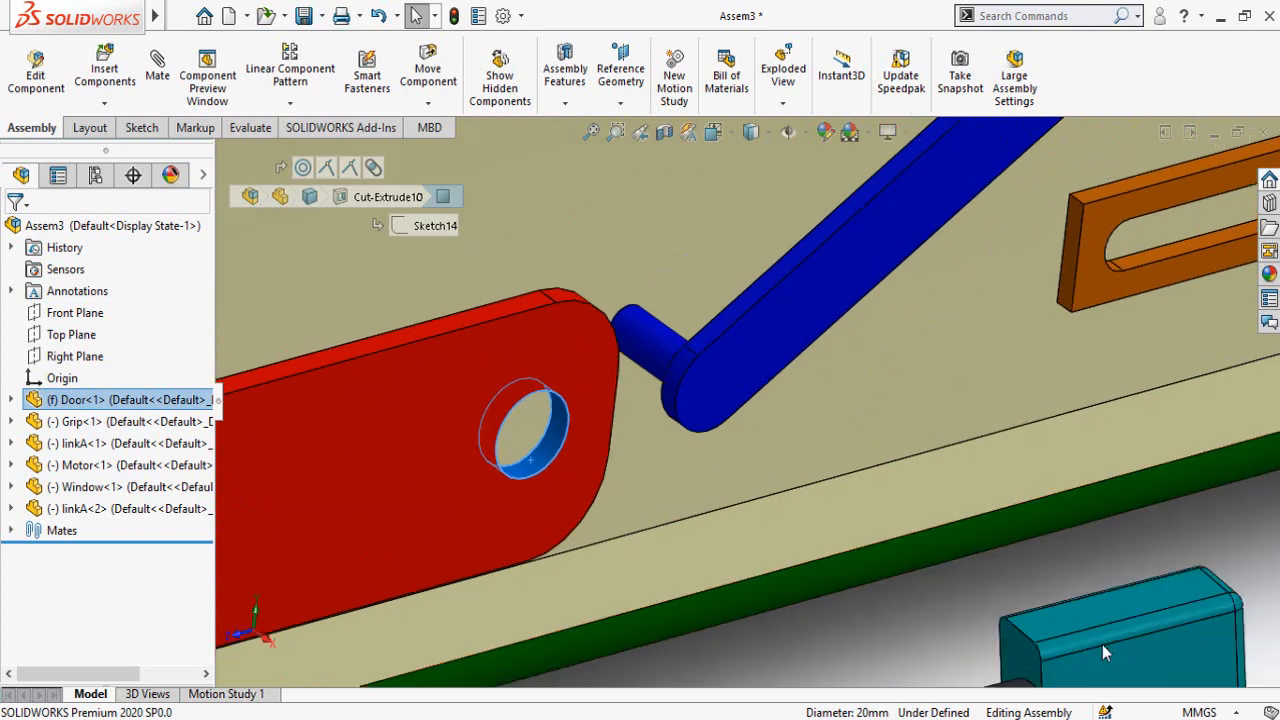
pyautogui.moveTo(941, 525); pyautogui.dragTo(994, 552, button='middle')
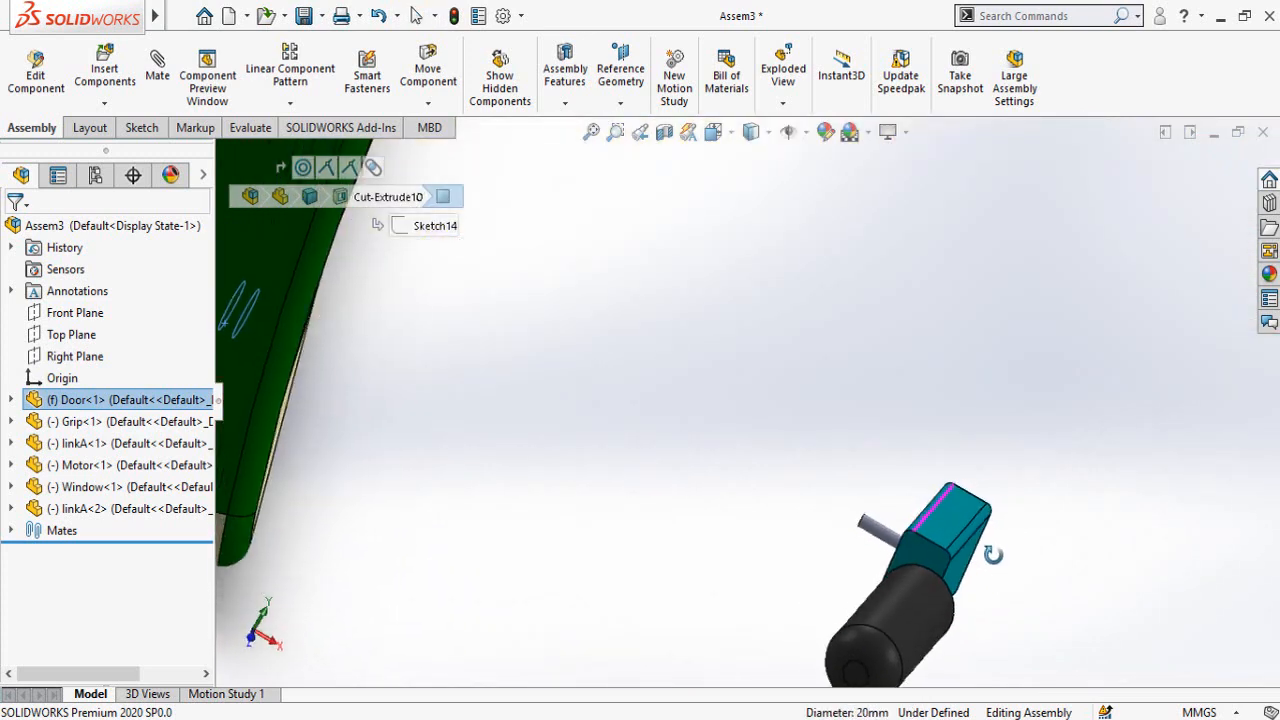
pyautogui.keyDown('ctrl'); pyautogui.click(890, 535); pyautogui.keyUp('ctrl')
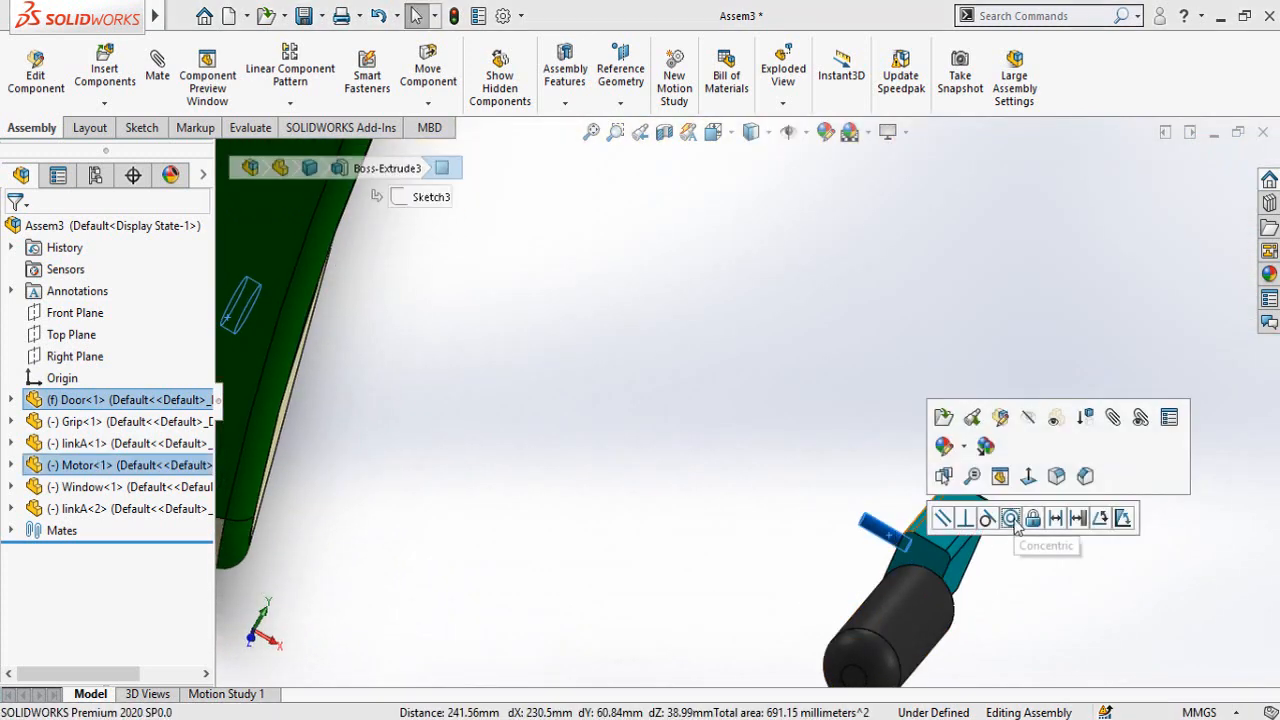
pyautogui.click(1010, 518)
pyautogui.click(669, 500)
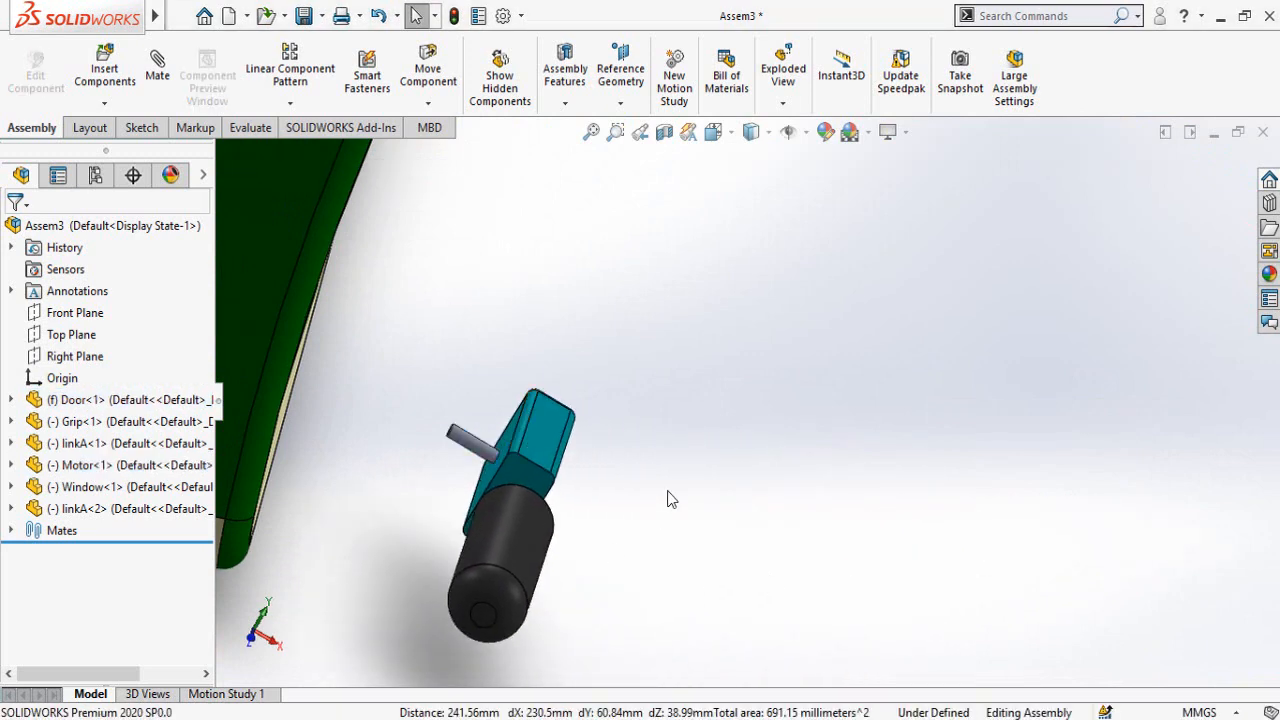
# Add a parallel mate between the red bracket's top face and the top face of the motor's gearbox housing
pyautogui.moveTo(669, 500); pyautogui.dragTo(537, 507, button='middle')
pyautogui.scroll(4, 537, 507)
pyautogui.scroll(-7, 515, 435)
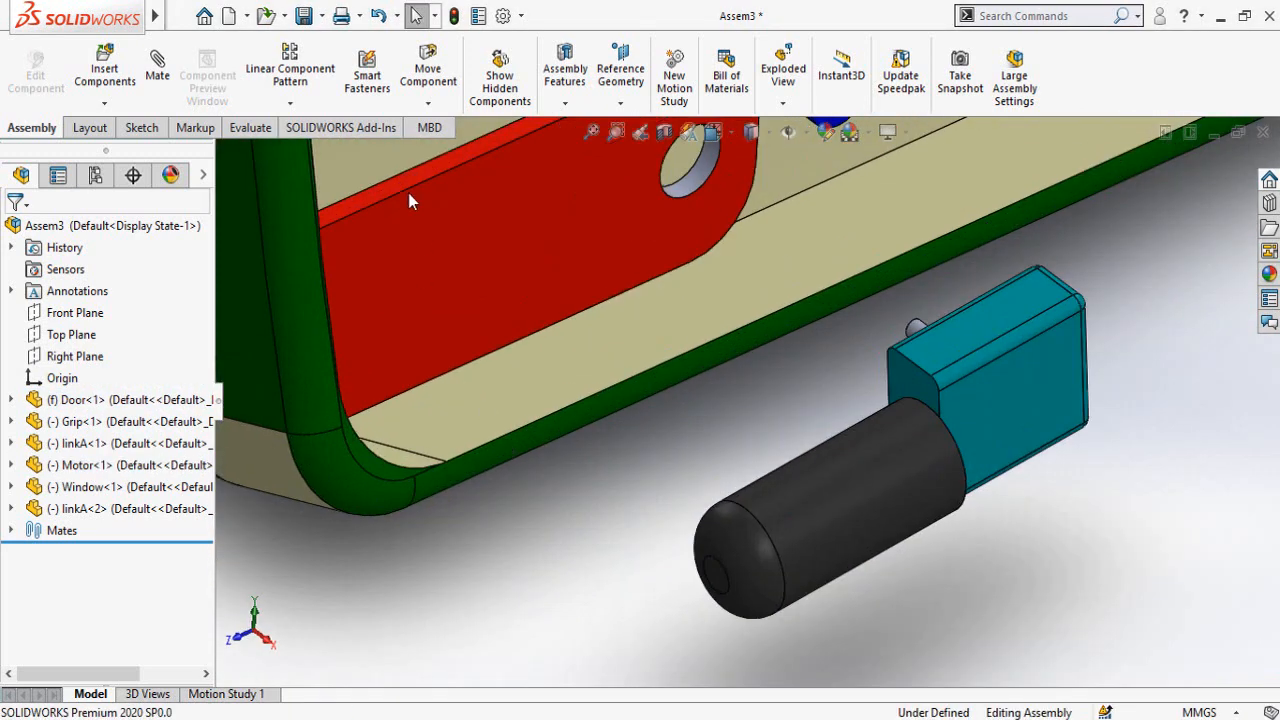
pyautogui.click(407, 186)
pyautogui.scroll(3, 644, 458)
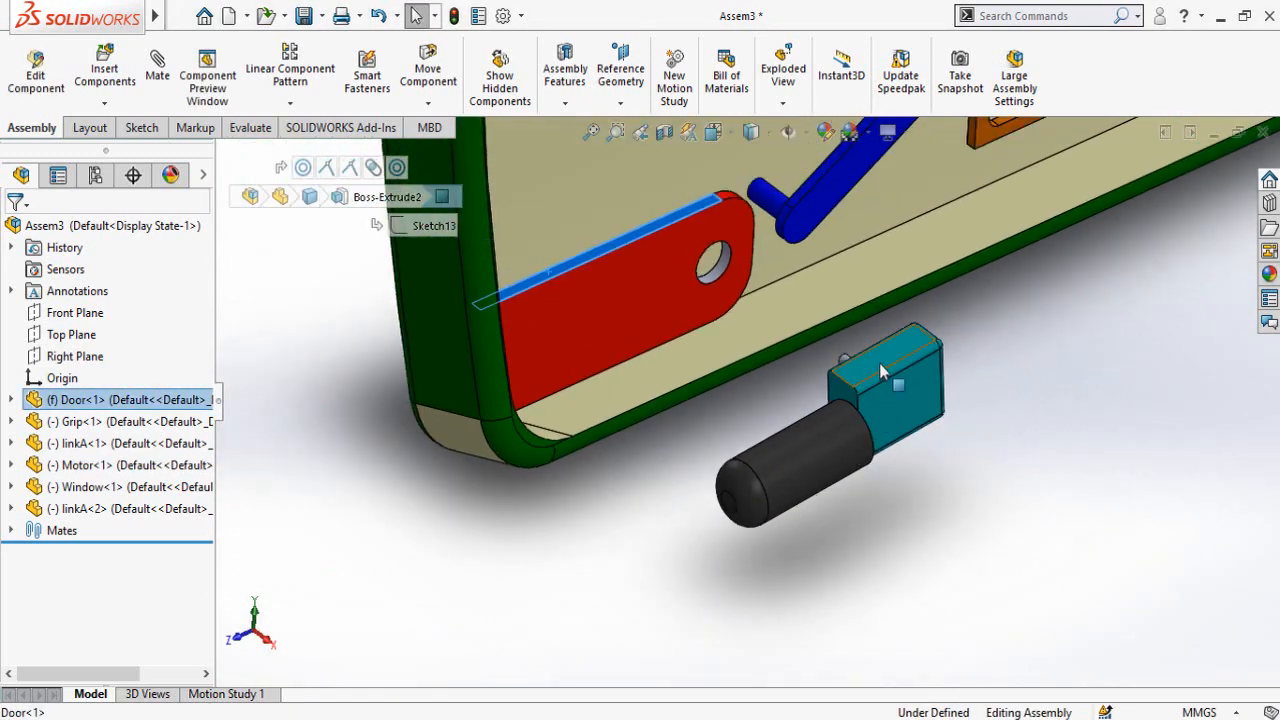
pyautogui.click(880, 372)
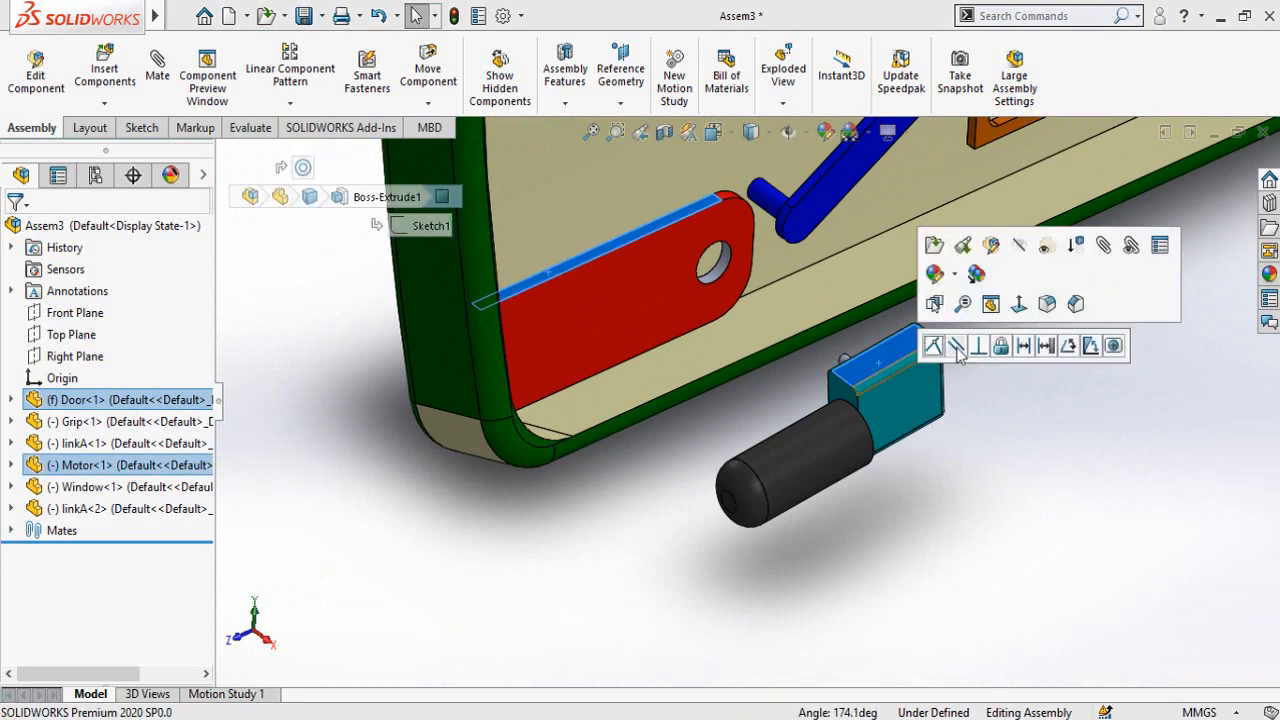
pyautogui.click(956, 346)
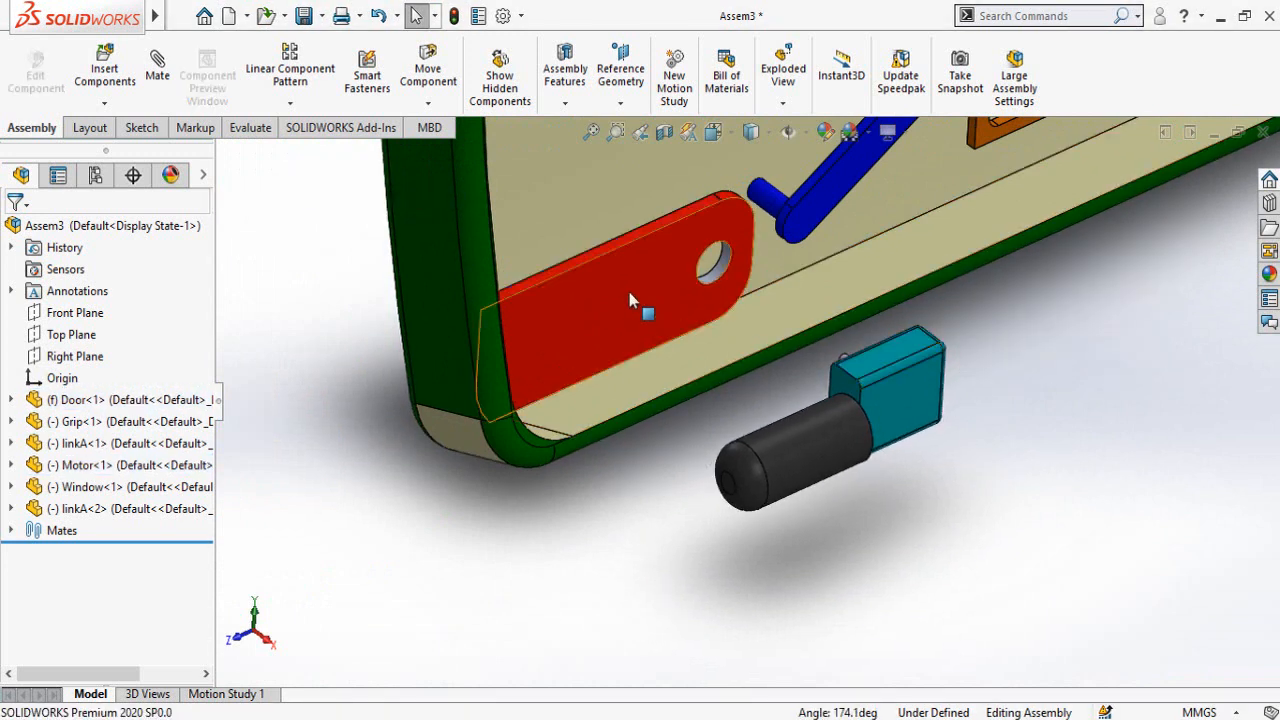
# Add a coincident mate between the red bracket's flat face around the hole and the shaft-side face of the motor's gearbox housing
pyautogui.click(703, 396)
pyautogui.moveTo(703, 396); pyautogui.dragTo(960, 345, button='middle')
pyautogui.keyDown('ctrl'); pyautogui.click(921, 355); pyautogui.keyUp('ctrl')
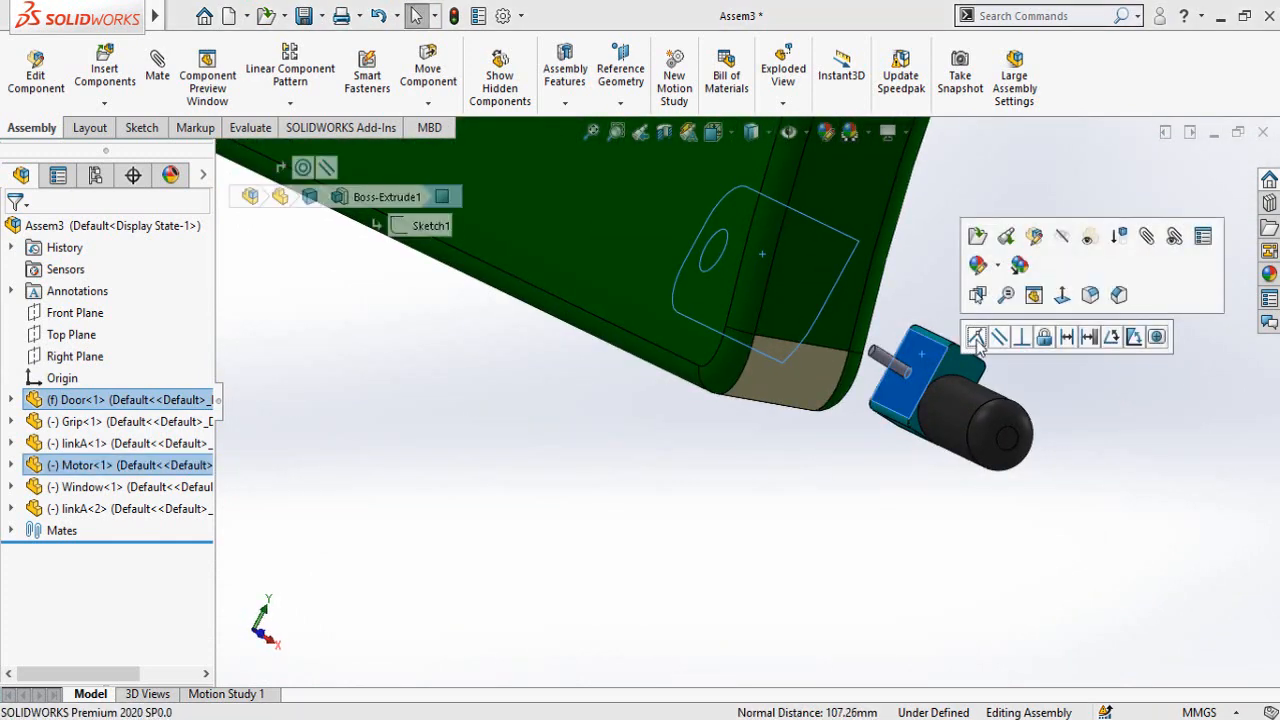
pyautogui.click(976, 338)
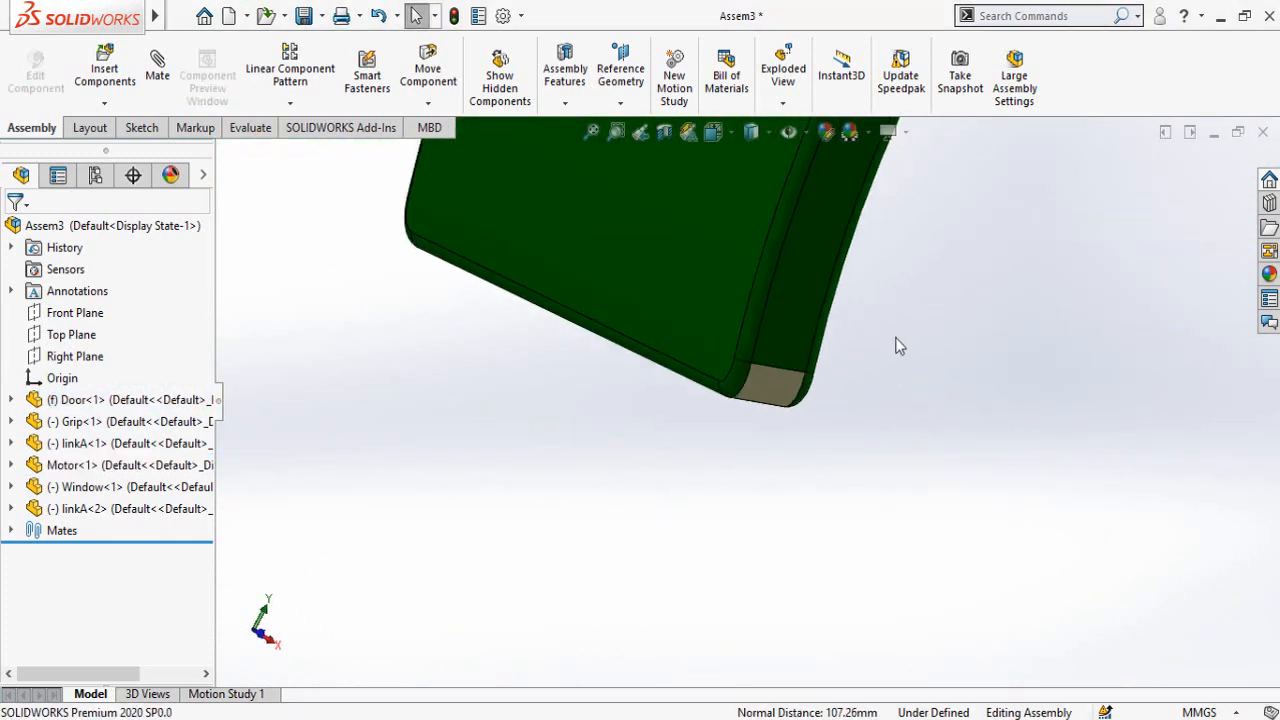
# Inspect how the motor sits on the red bracket relative to the lower end of the blue link
pyautogui.moveTo(896, 338); pyautogui.dragTo(798, 357, button='middle')
pyautogui.scroll(5, 849, 396)
pyautogui.scroll(-5, 860, 365)
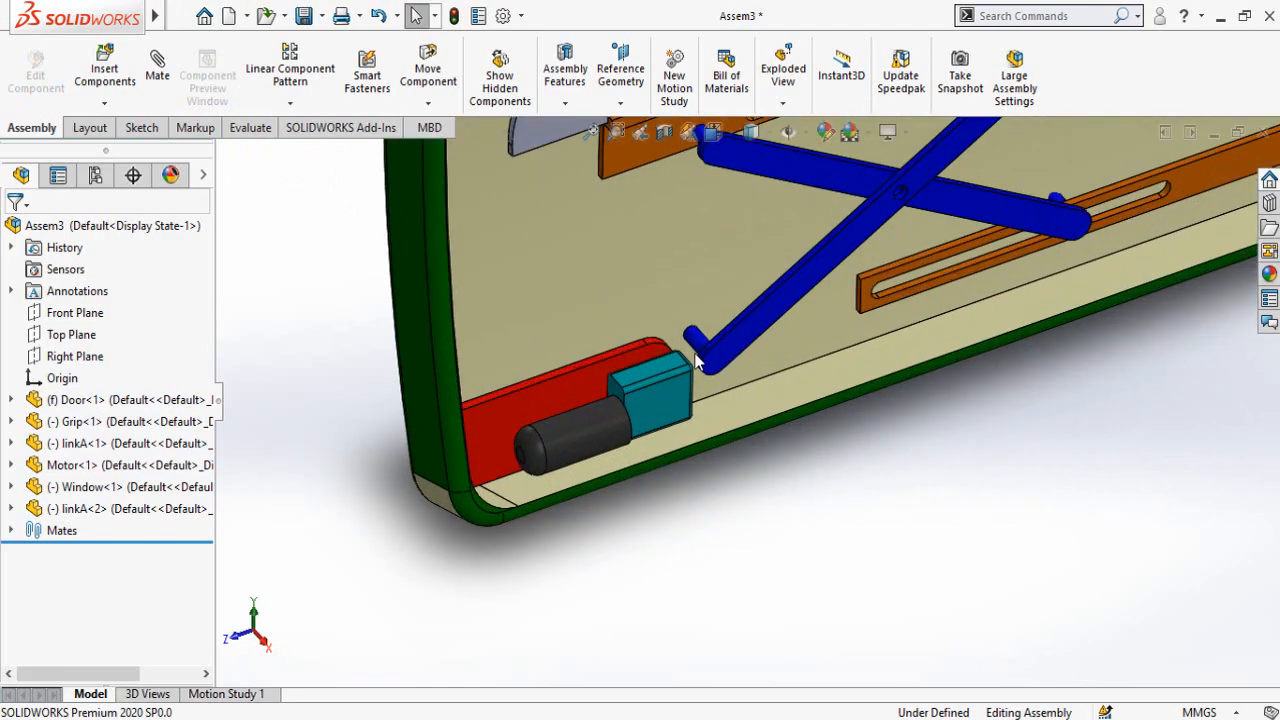
pyautogui.moveTo(697, 360); pyautogui.dragTo(707, 391, button='middle')
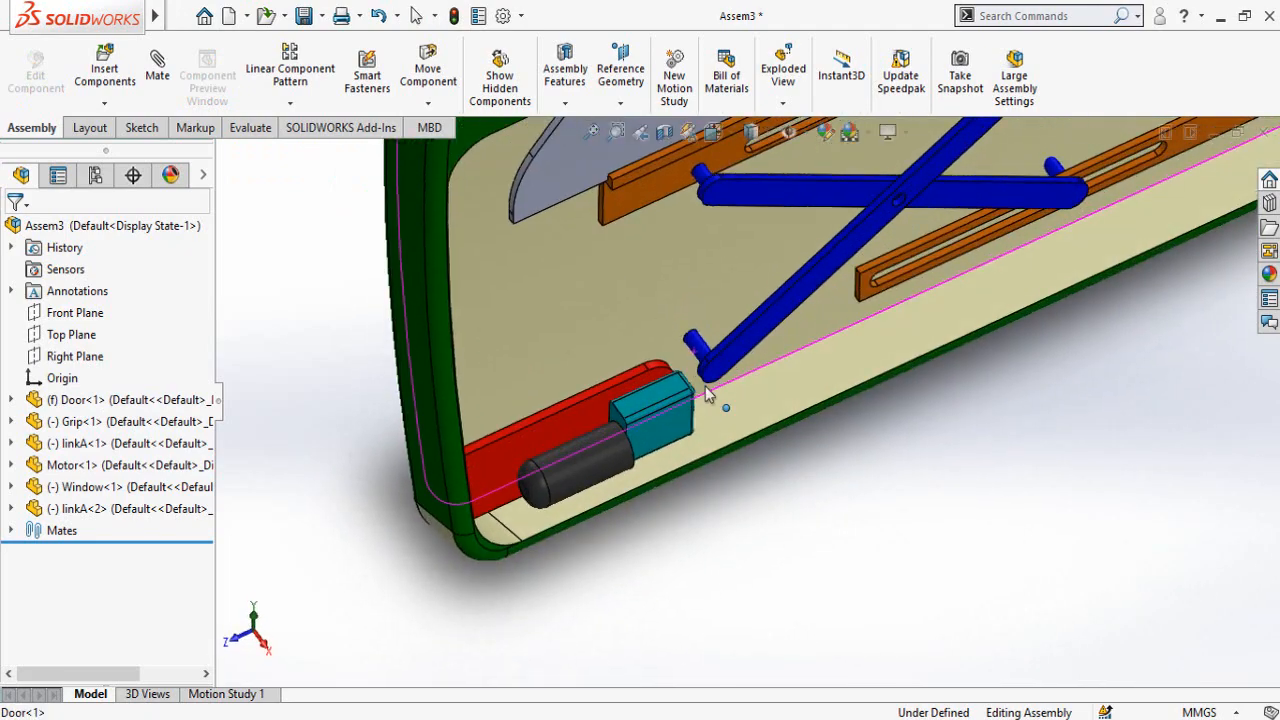
pyautogui.scroll(6, 708, 390)
pyautogui.scroll(-4, 1003, 221)
pyautogui.scroll(1, 790, 503)
pyautogui.moveTo(790, 500); pyautogui.dragTo(930, 490, button='middle')
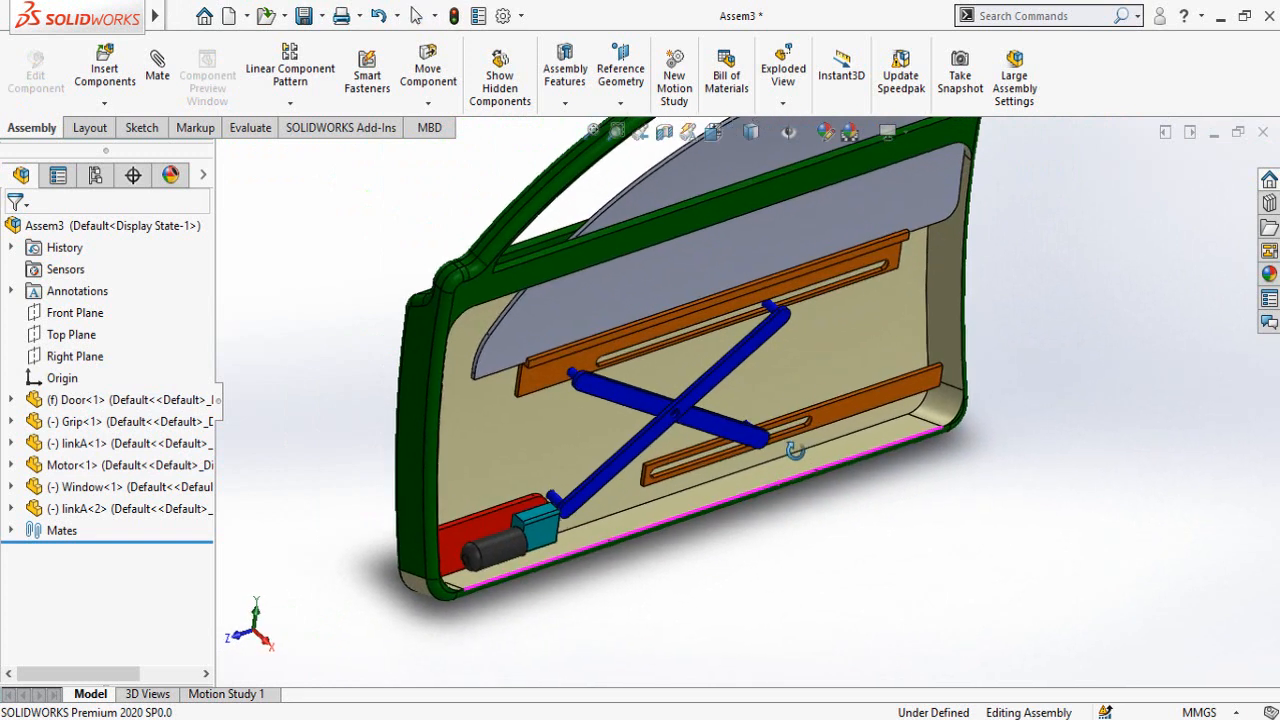
# Load the Toolbox add-in from the Design Library
pyautogui.click(1268, 205)
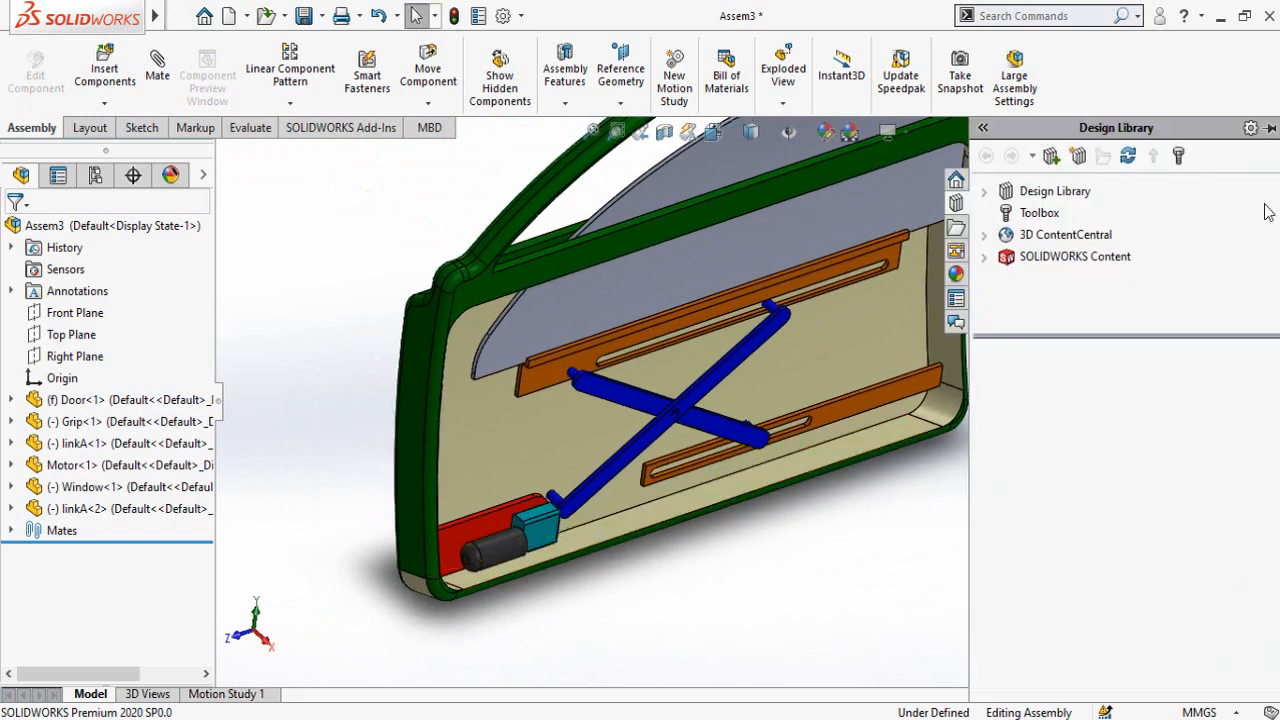
pyautogui.click(1039, 214)
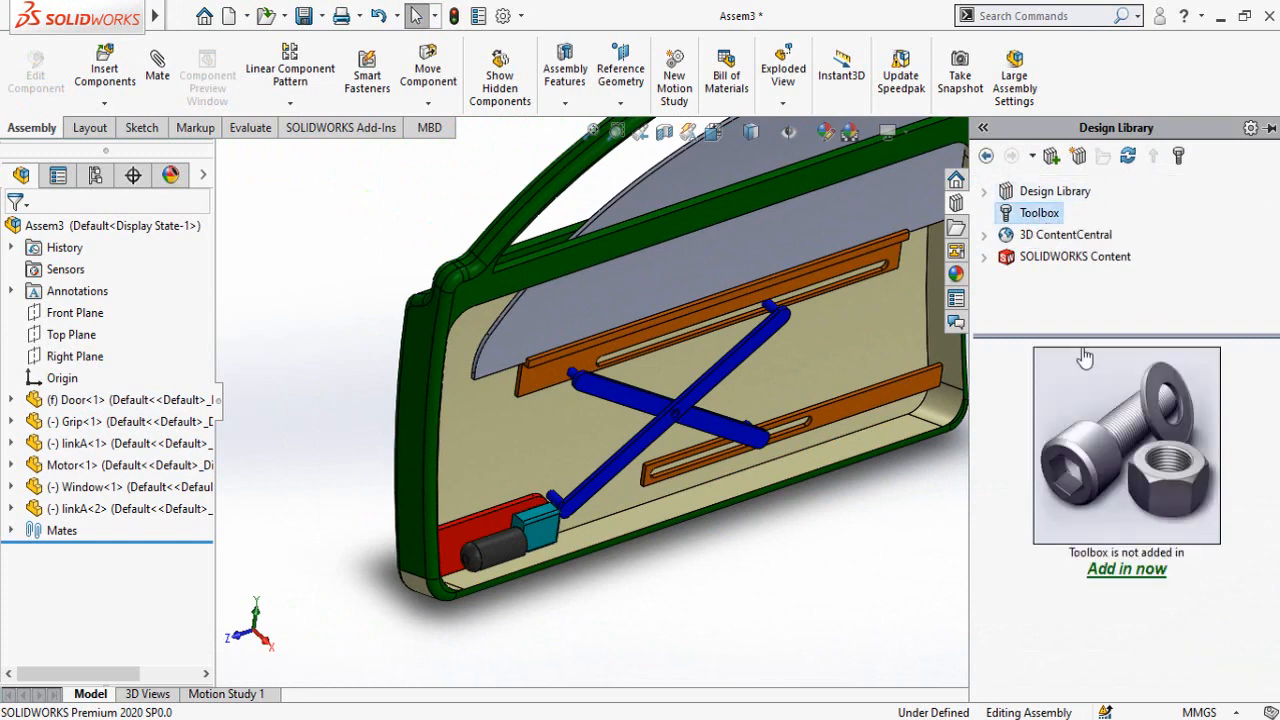
pyautogui.click(1122, 570)
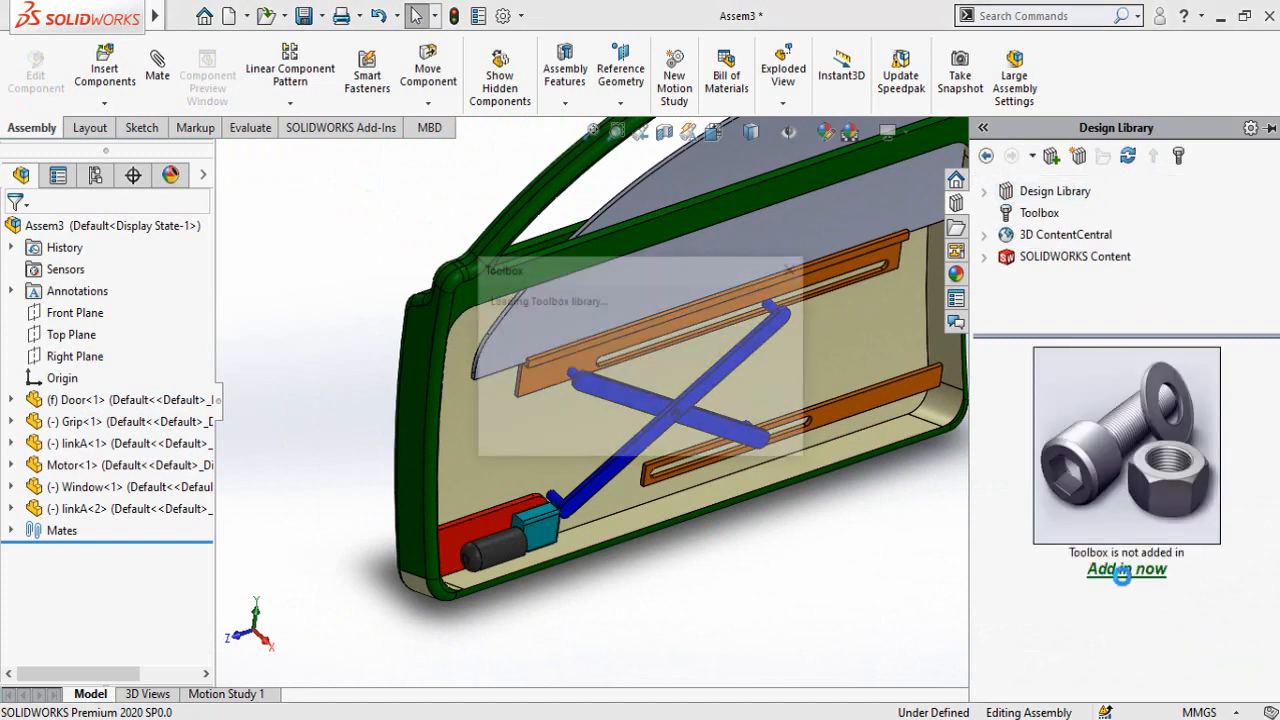
# Browse the Toolbox to the ANSI Metric power transmission gears
pyautogui.scroll(-3, 1147, 554)
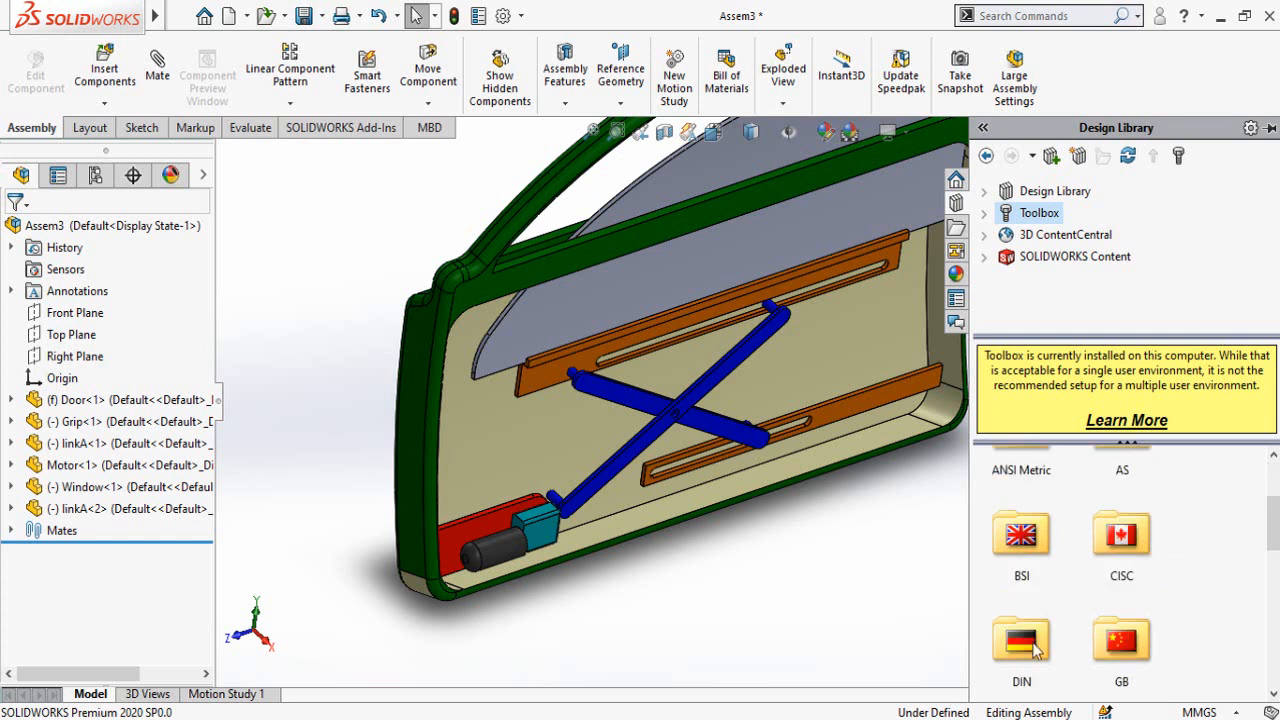
pyautogui.doubleClick(1015, 470)
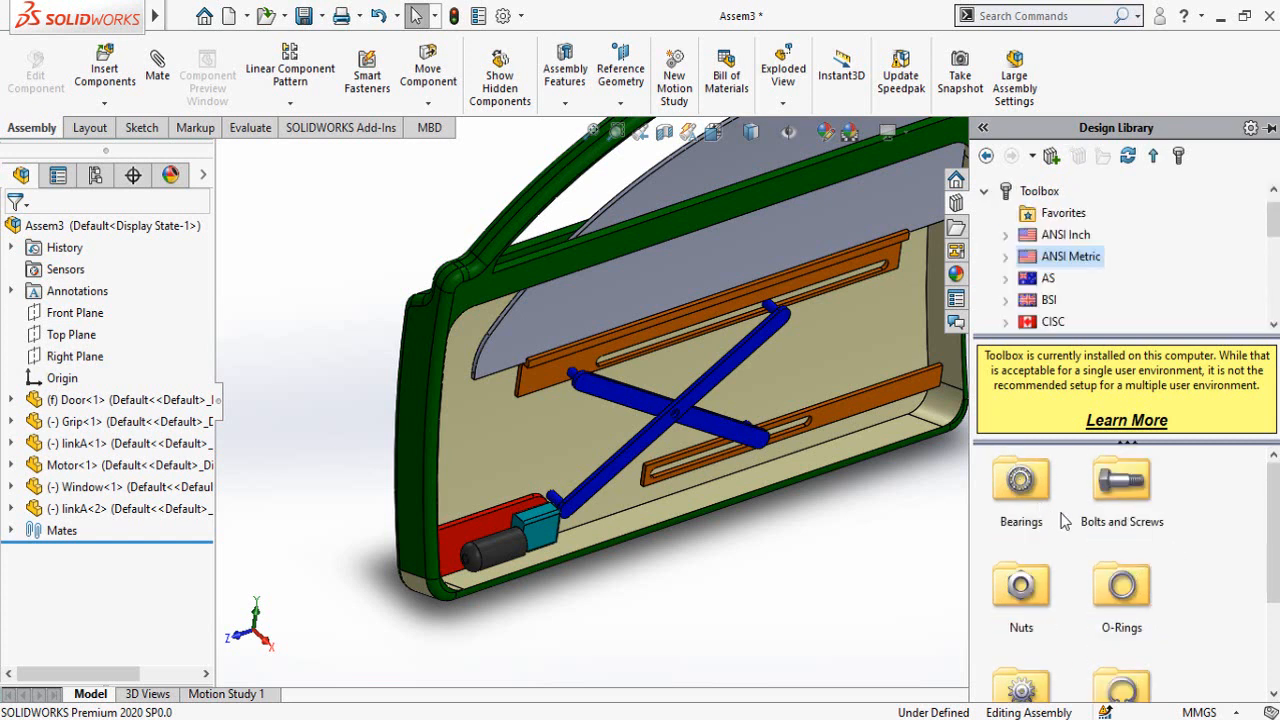
pyautogui.scroll(-2, 1276, 563)
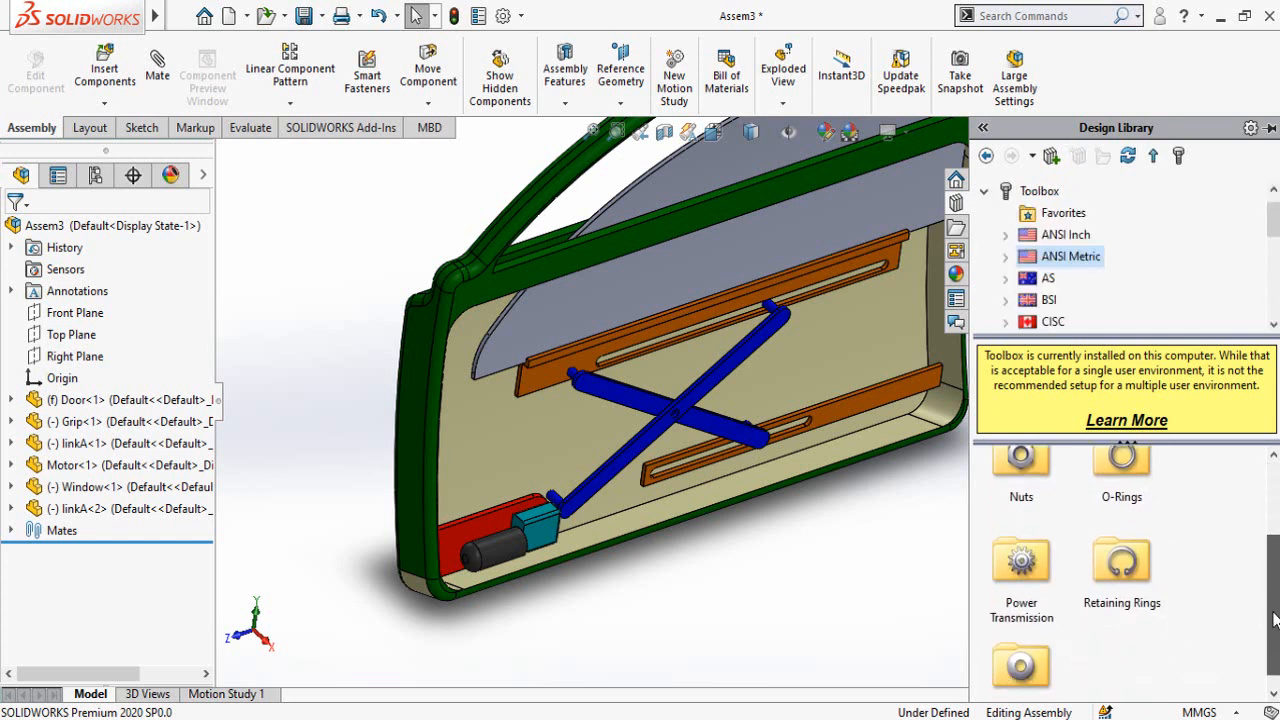
pyautogui.doubleClick(1037, 577)
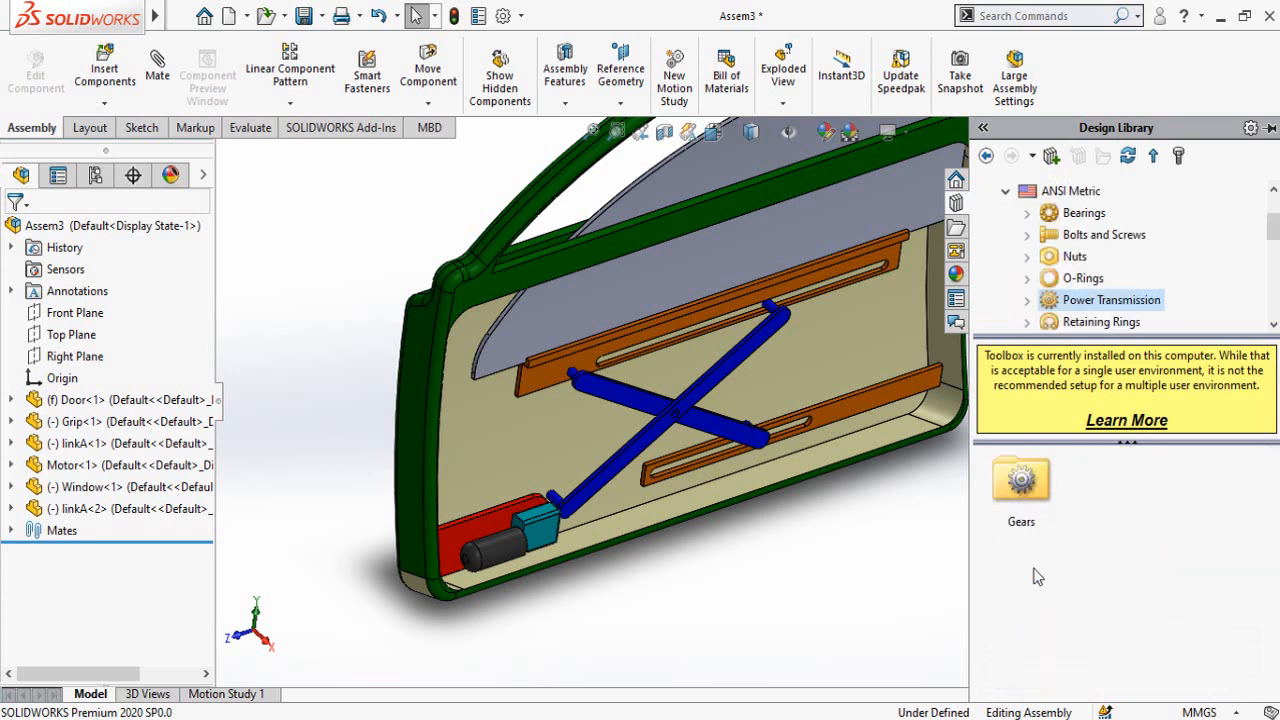
pyautogui.doubleClick(1022, 484)
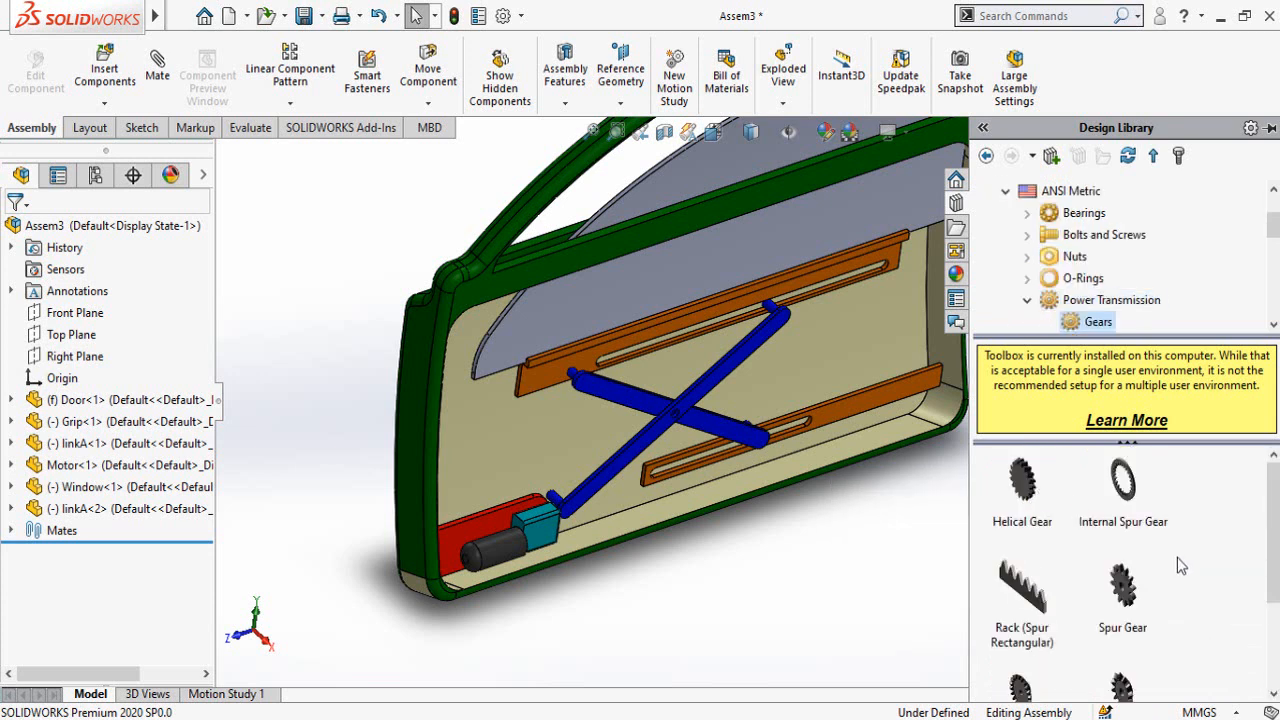
# Insert one spur gear beside the door with module 2.5, 10 teeth, pressure angle 20, face width 5 and nominal shaft diameter 5
pyautogui.click(1125, 593)
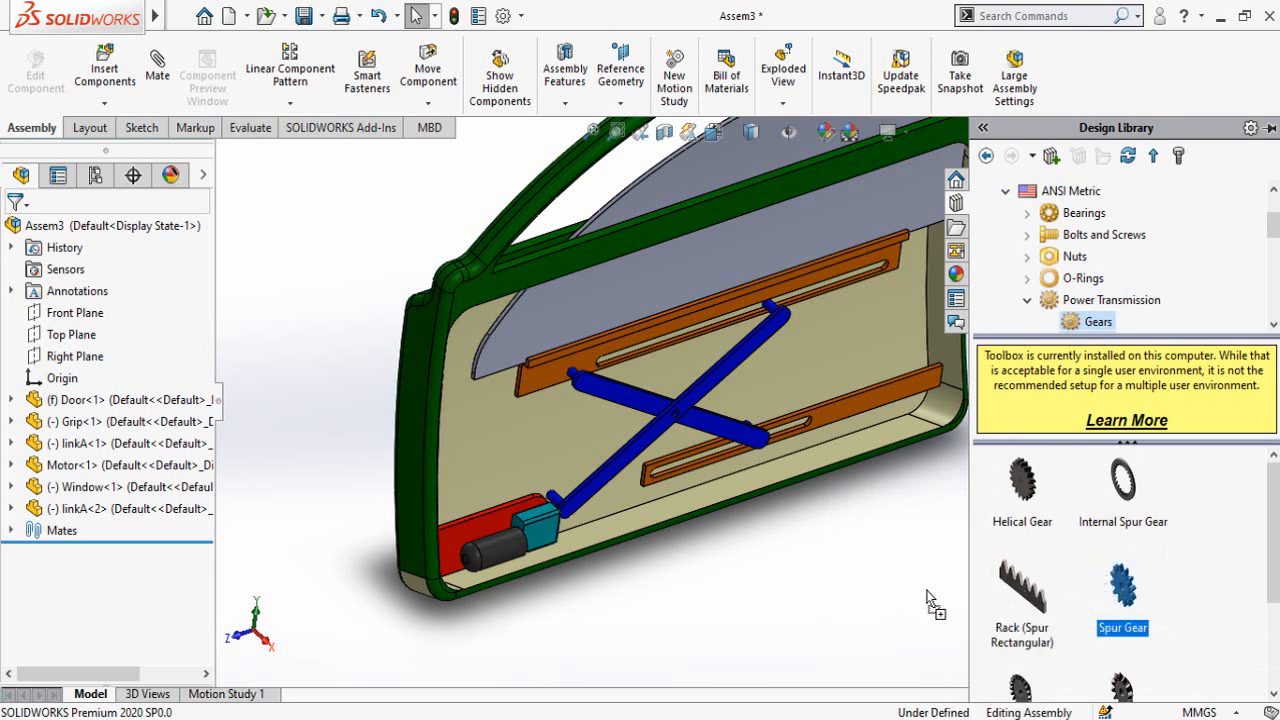
pyautogui.moveTo(926, 591); pyautogui.dragTo(850, 573)
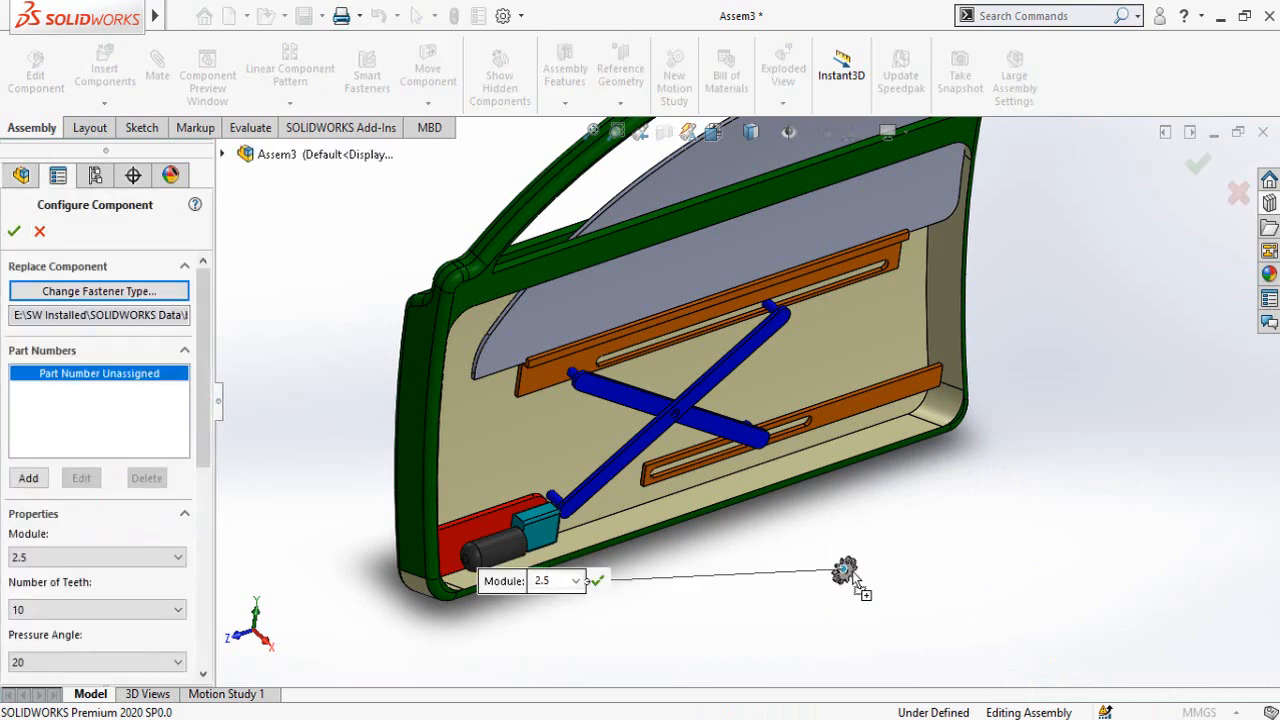
pyautogui.scroll(-3, 560, 515)
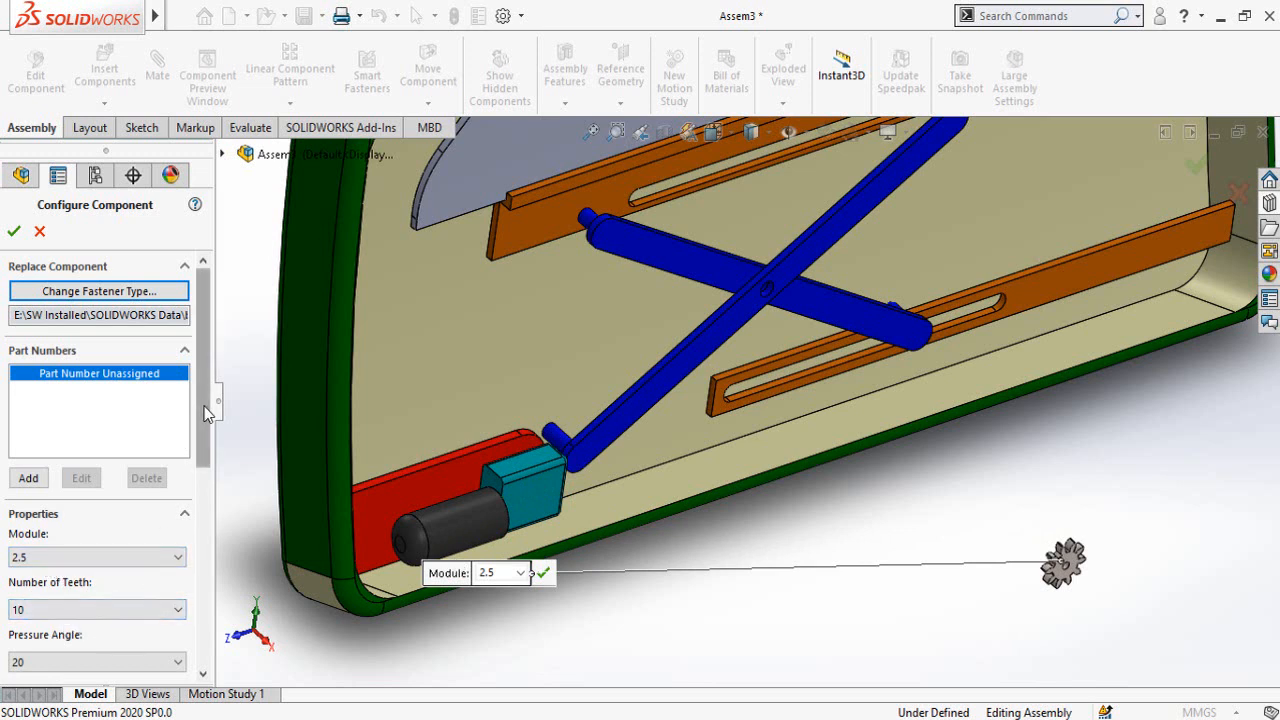
pyautogui.moveTo(205, 414); pyautogui.dragTo(208, 505)
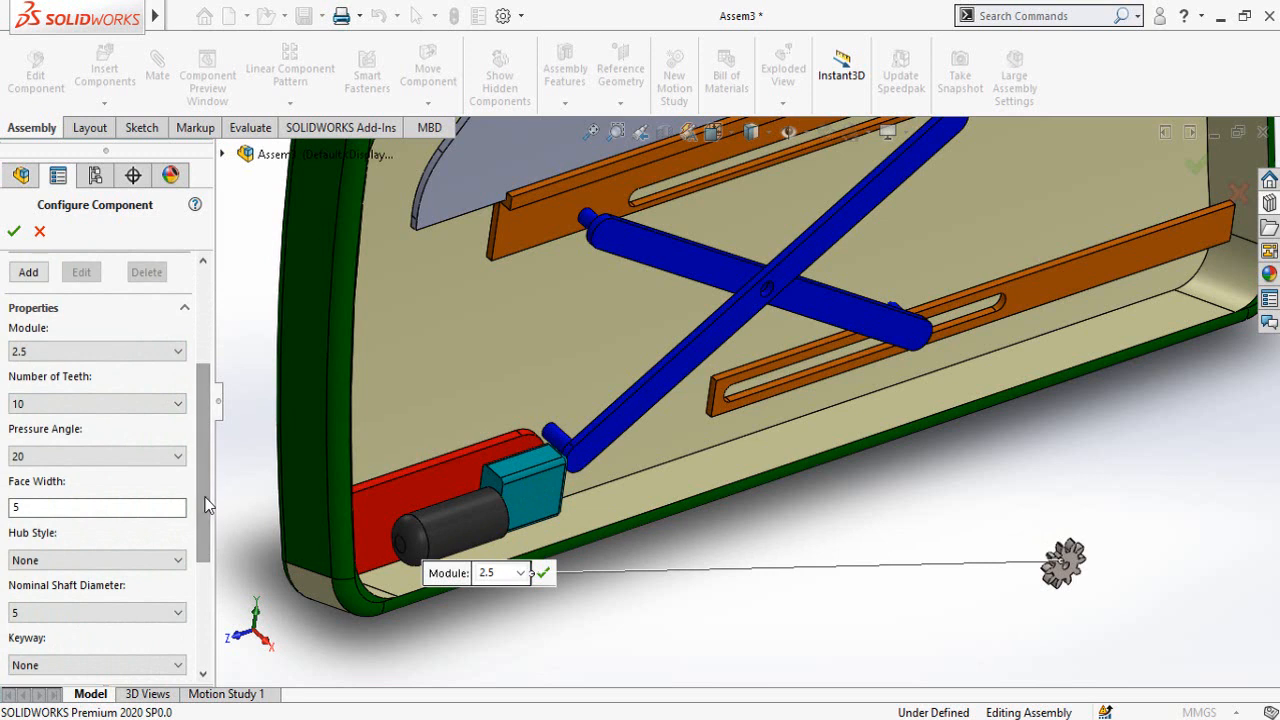
pyautogui.scroll(-2, 208, 490)
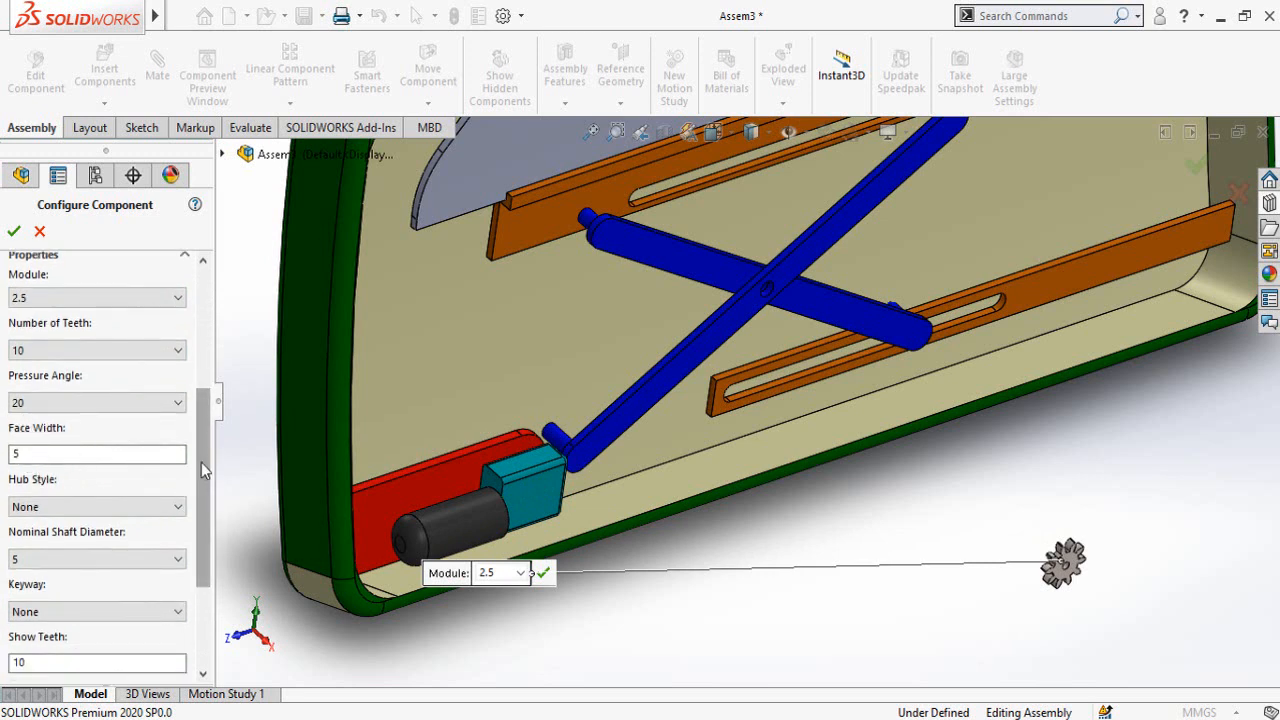
pyautogui.moveTo(201, 467); pyautogui.dragTo(203, 527)
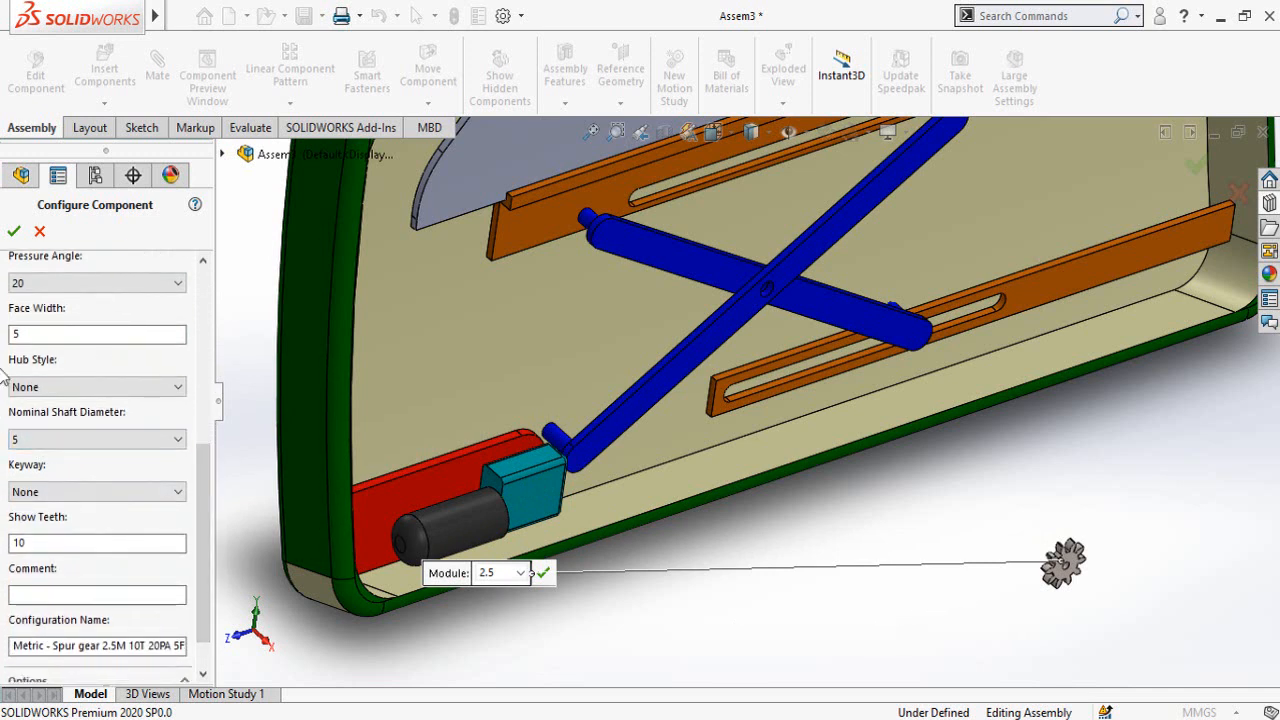
pyautogui.click(14, 232)
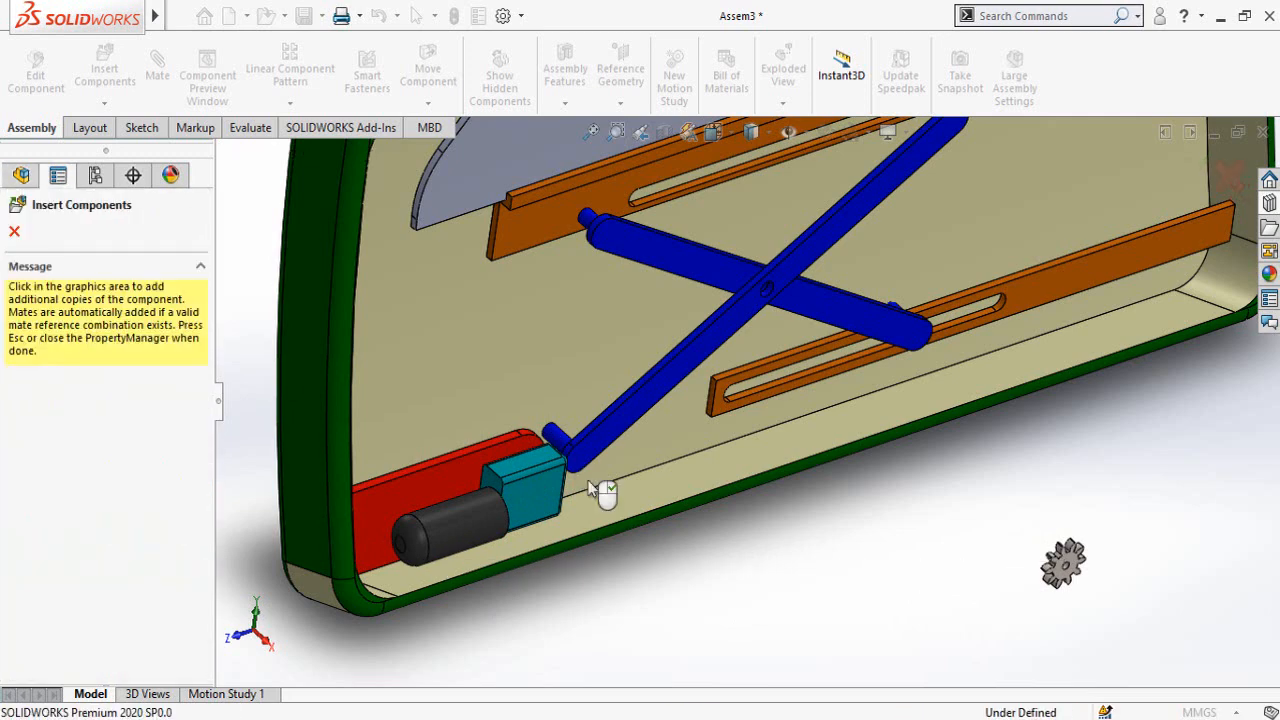
pyautogui.click(14, 232)
# Examine the inserted spur gear and the mounted motor to judge access to the motor shaft
pyautogui.scroll(-5, 1040, 615)
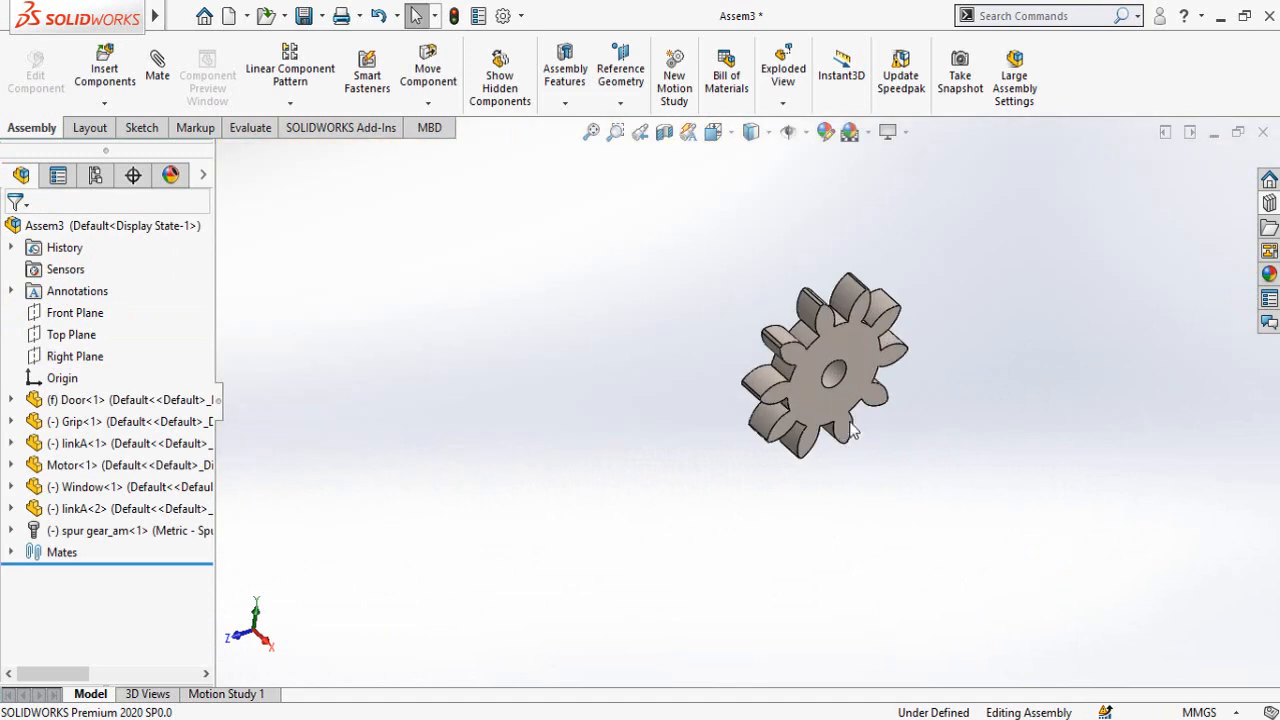
pyautogui.scroll(5, 520, 510)
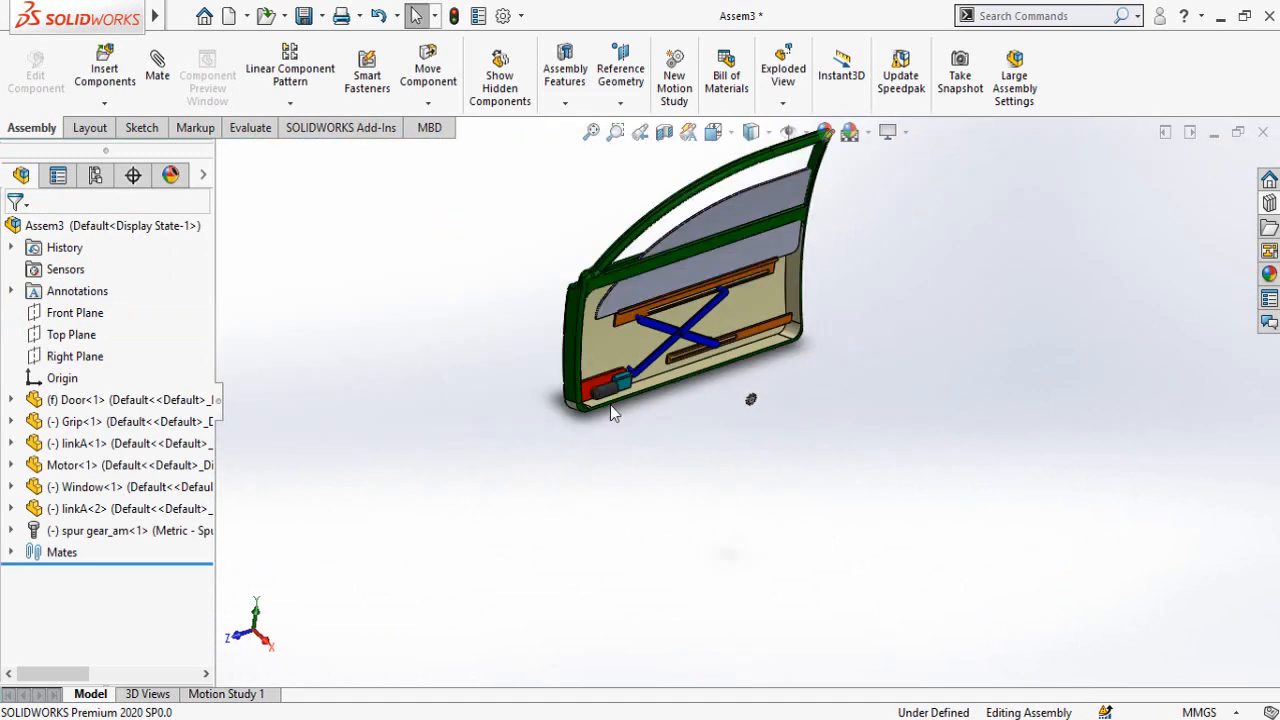
pyautogui.moveTo(610, 405); pyautogui.dragTo(654, 384, button='middle')
pyautogui.scroll(-5, 618, 420)
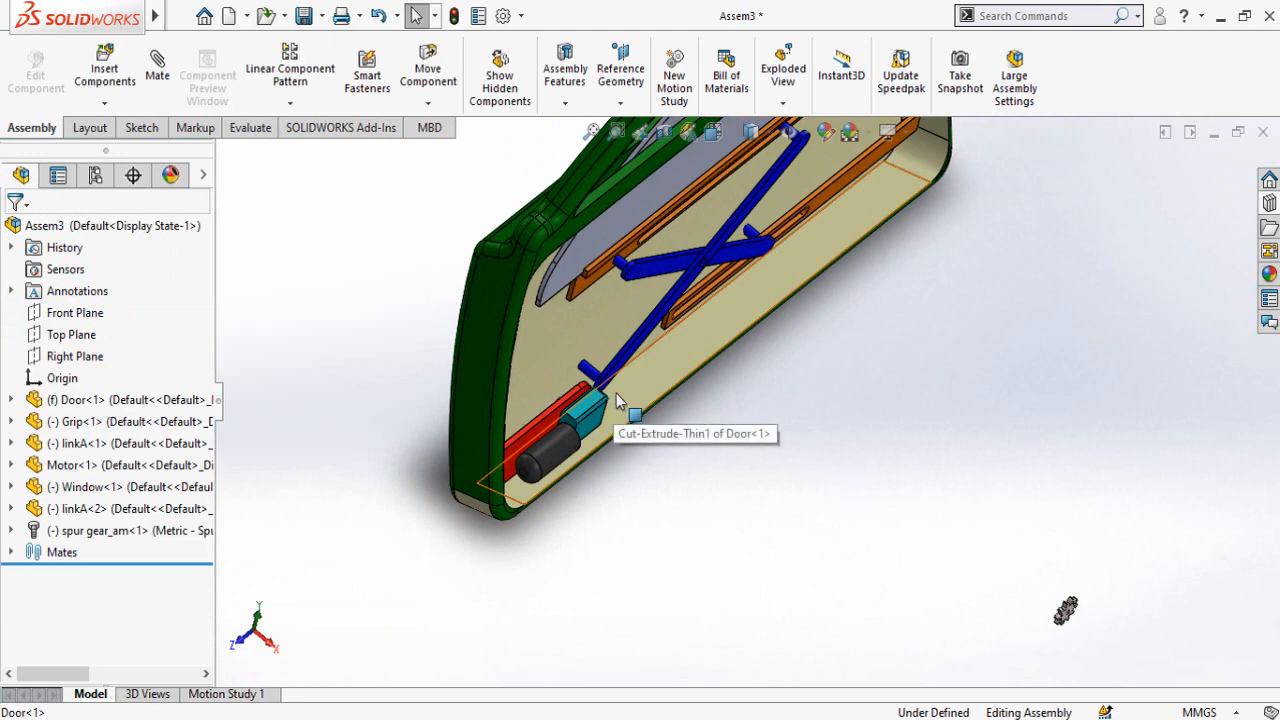
pyautogui.click(622, 375)
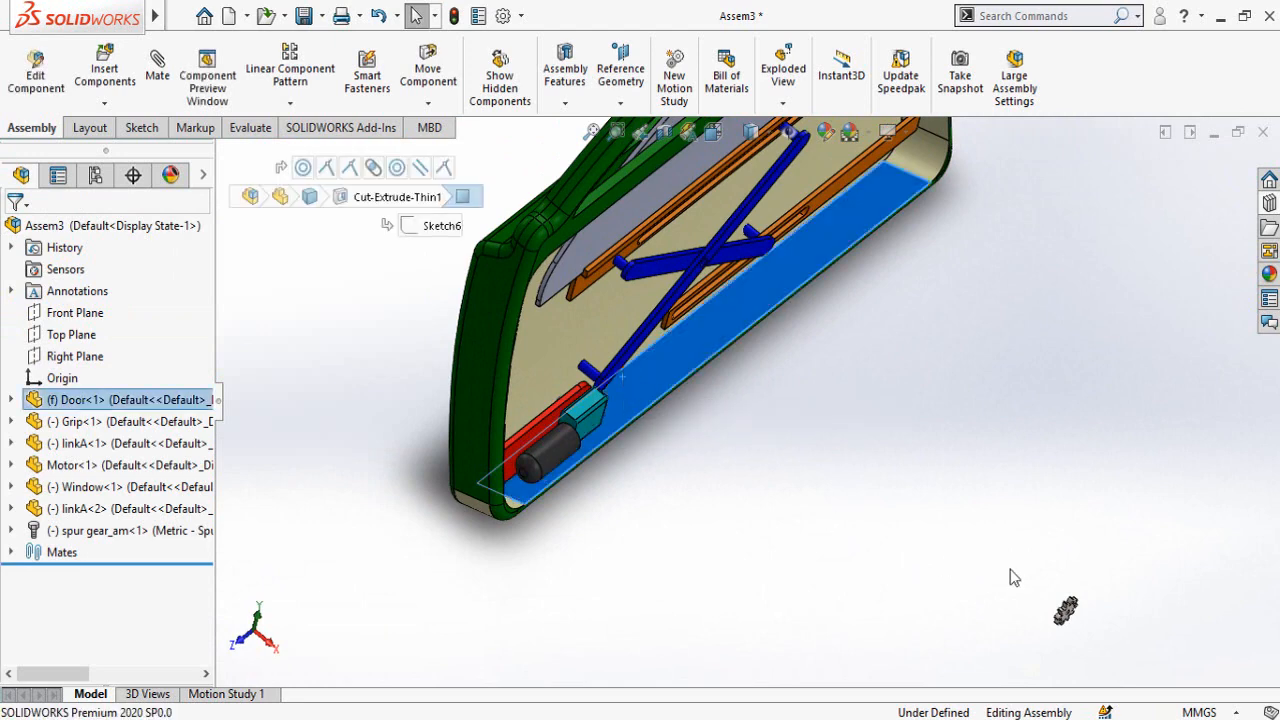
pyautogui.click(753, 465)
pyautogui.scroll(-4, 572, 430)
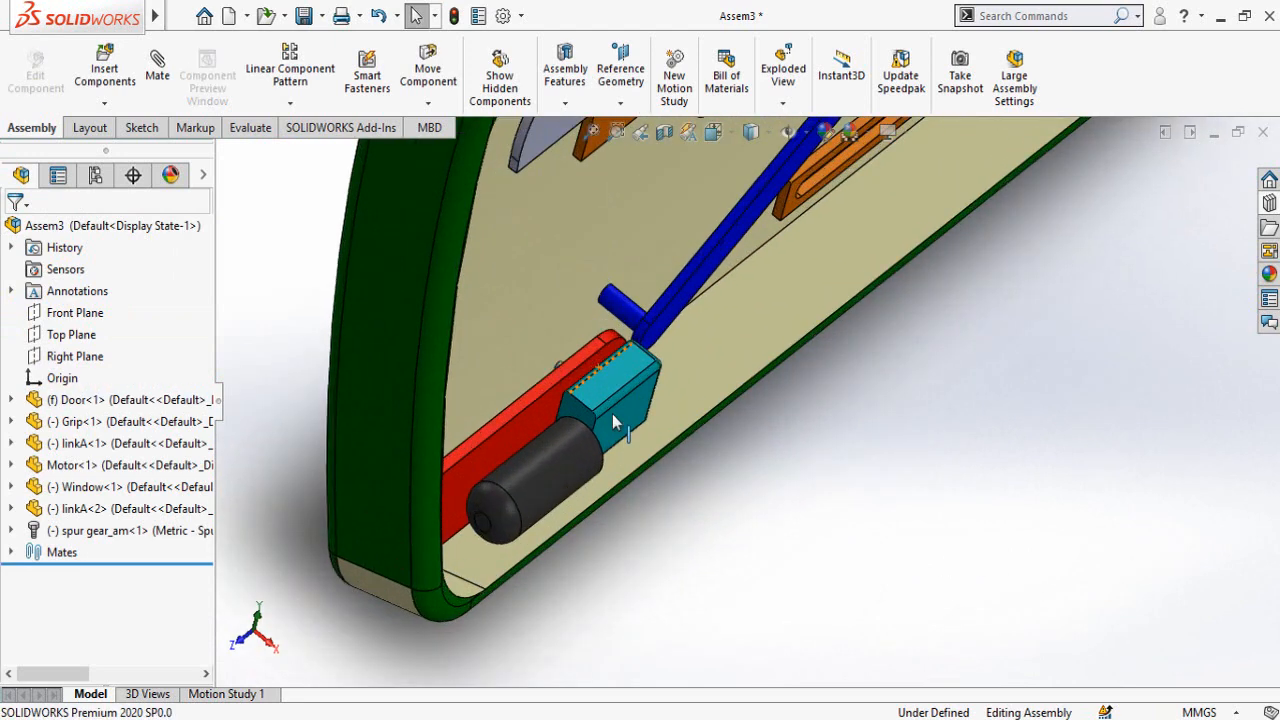
pyautogui.scroll(5, 880, 490)
pyautogui.moveTo(957, 488); pyautogui.dragTo(960, 473, button='middle')
pyautogui.scroll(4, 909, 449)
pyautogui.scroll(-6, 950, 555)
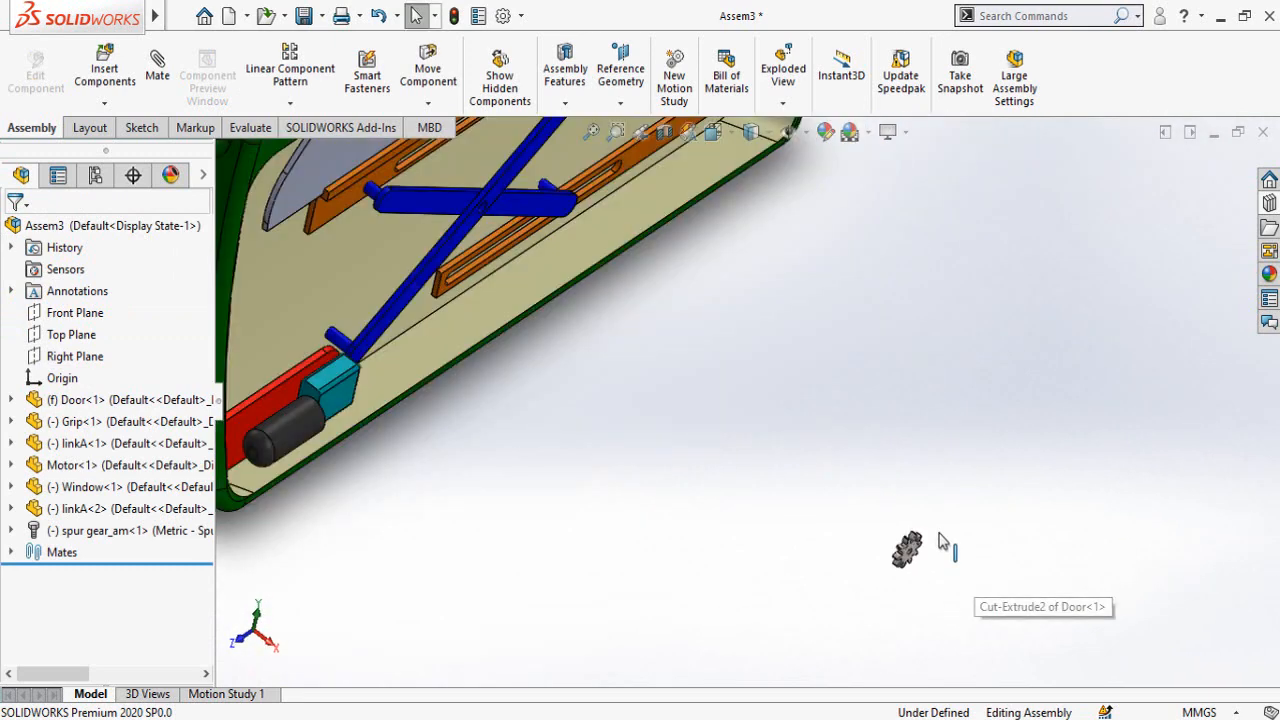
pyautogui.scroll(6, 703, 556)
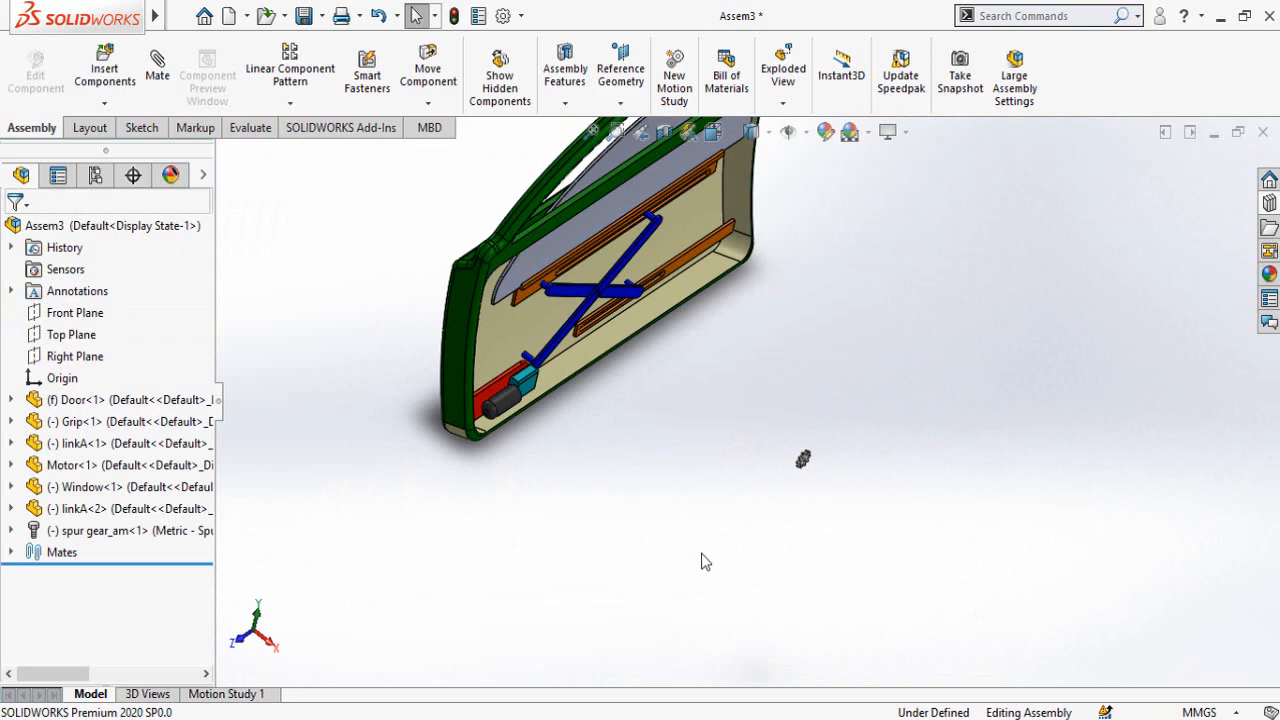
# Hide the door component to expose the motor shaft
pyautogui.click(542, 338)
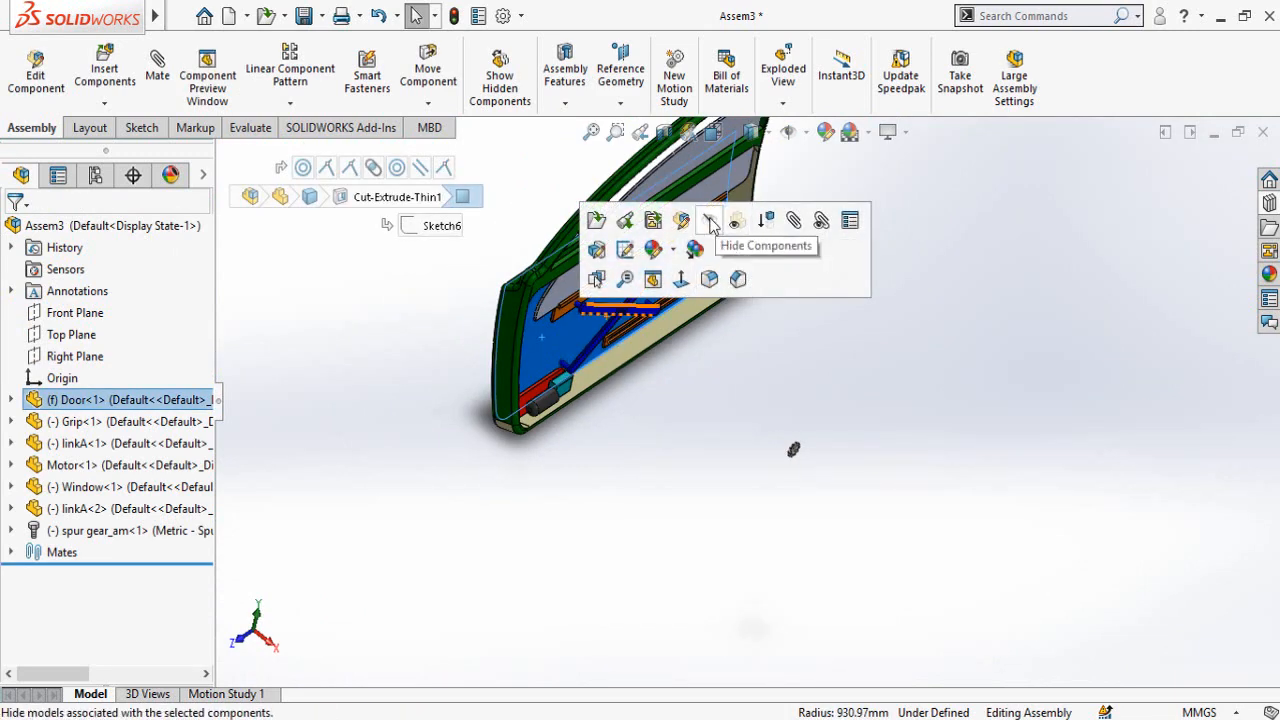
pyautogui.click(735, 220)
pyautogui.moveTo(826, 495); pyautogui.dragTo(890, 472, button='middle')
# Add a concentric mate between the spur gear's bore and the motor shaft
pyautogui.scroll(-12, 1012, 648)
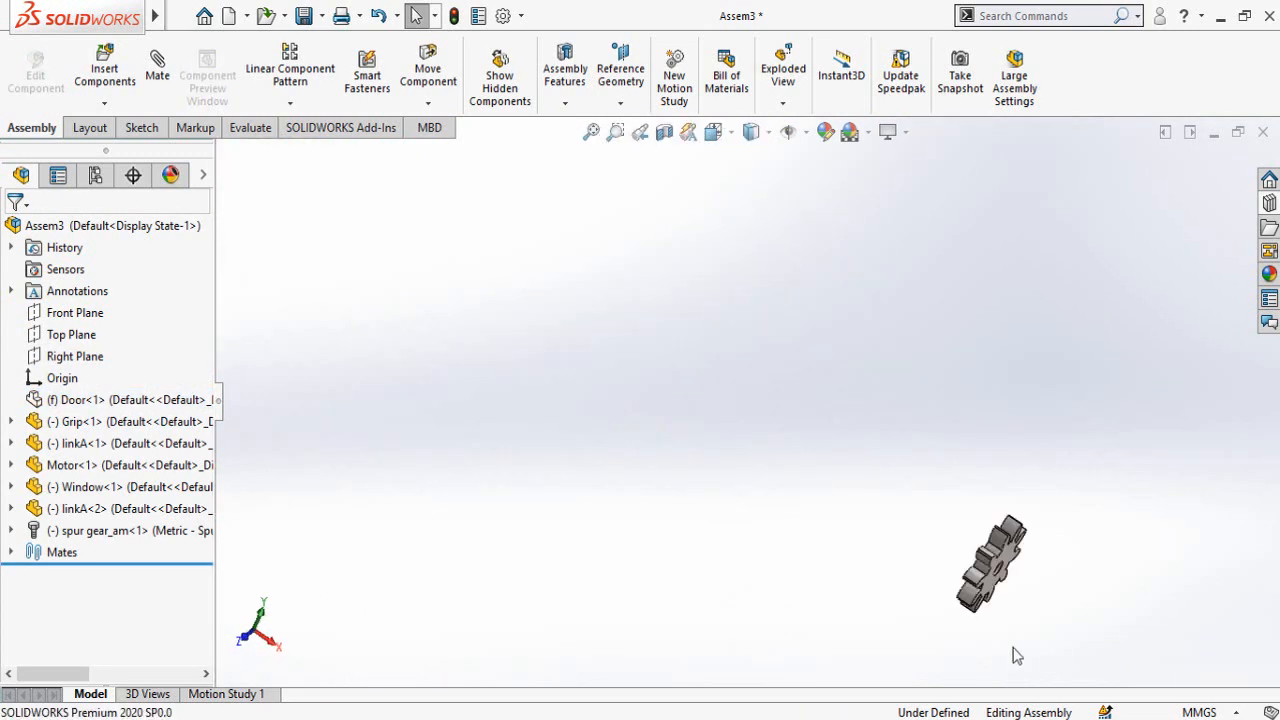
pyautogui.click(751, 378)
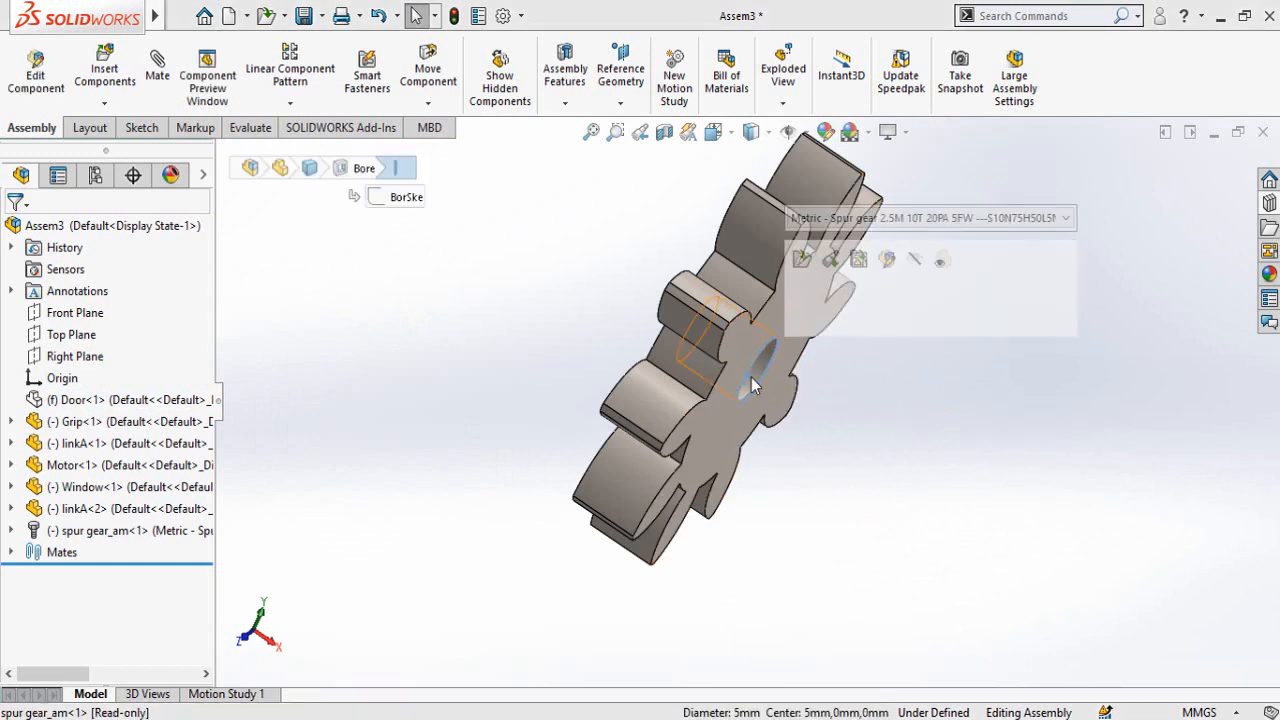
pyautogui.scroll(6, 745, 548)
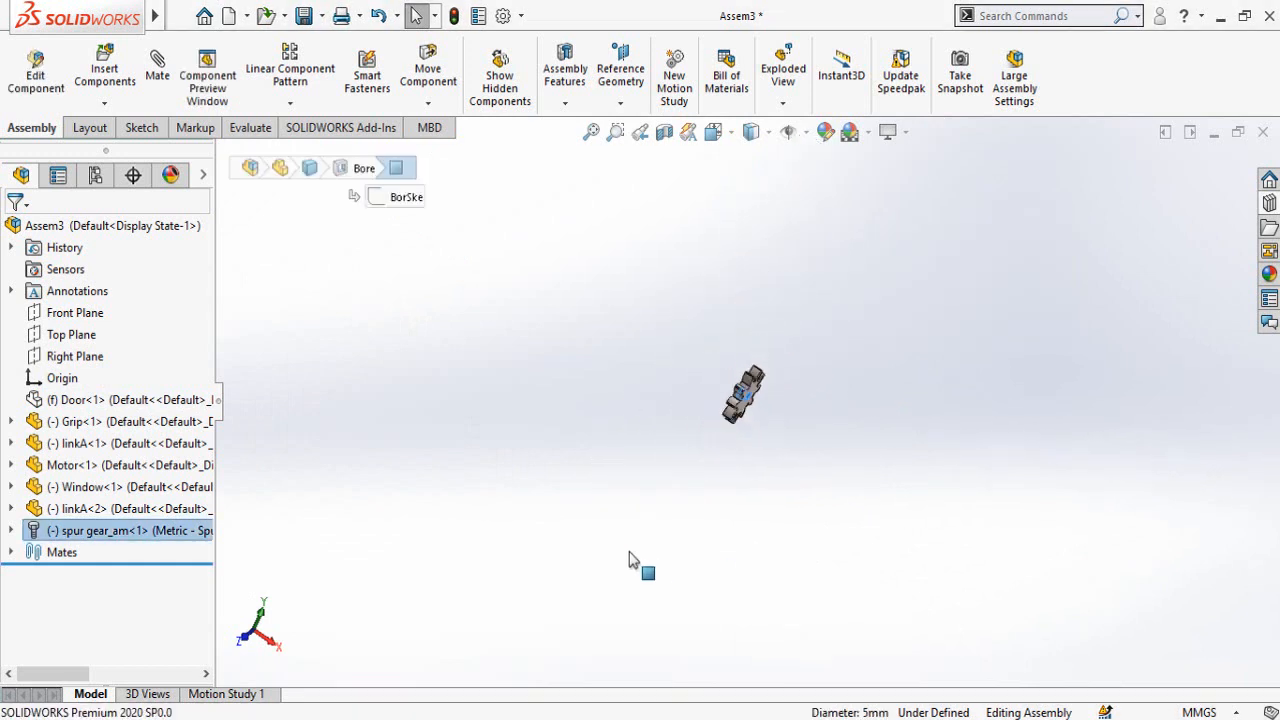
pyautogui.scroll(-10, 278, 350)
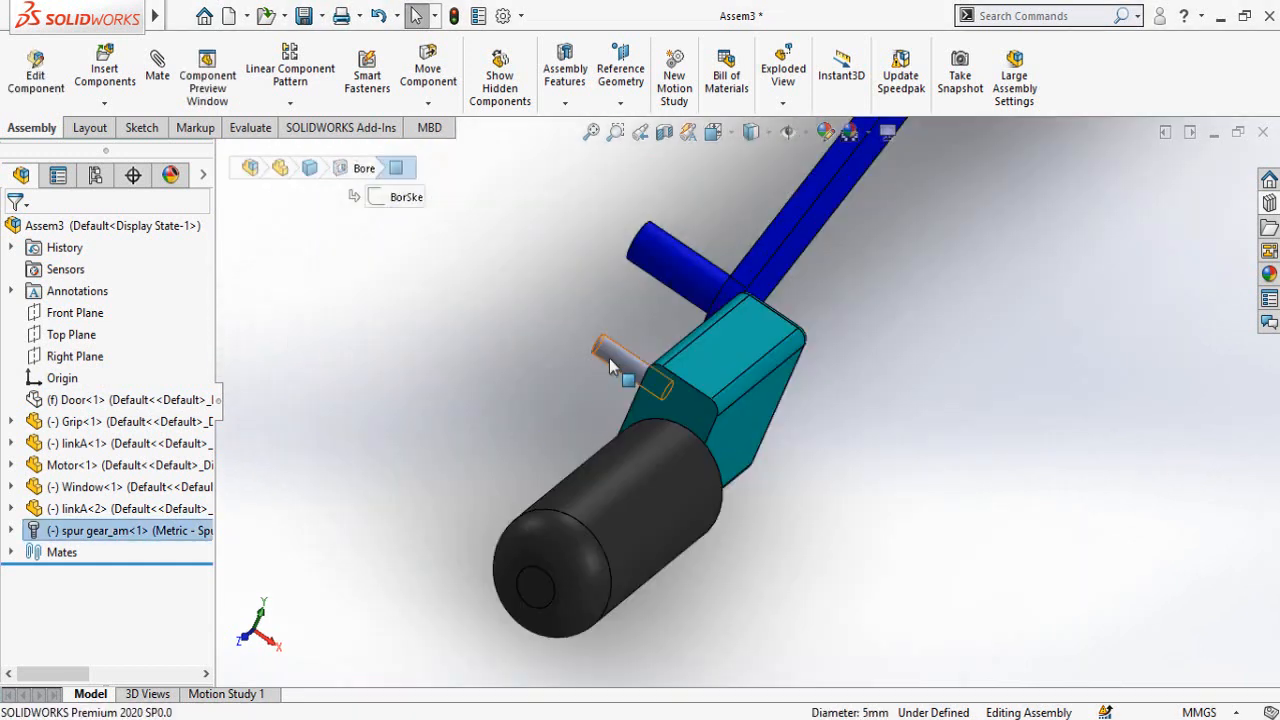
pyautogui.keyDown('ctrl'); pyautogui.click(609, 358); pyautogui.keyUp('ctrl')
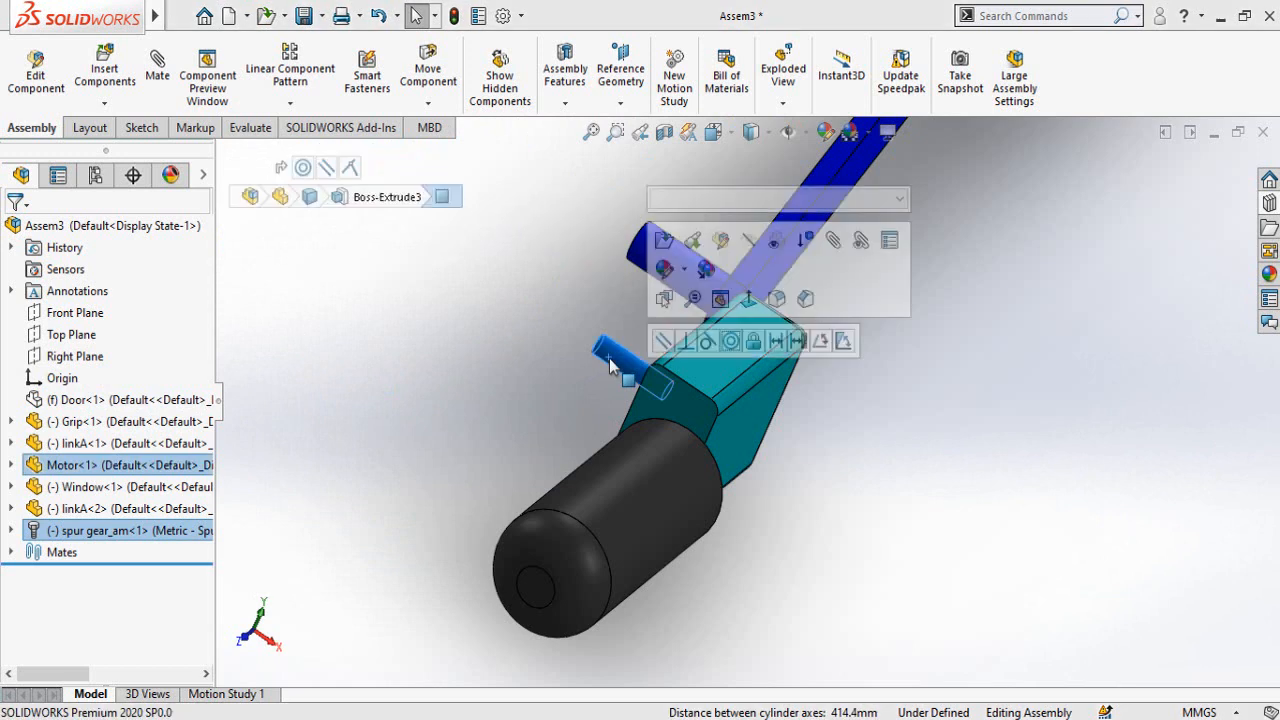
pyautogui.click(731, 341)
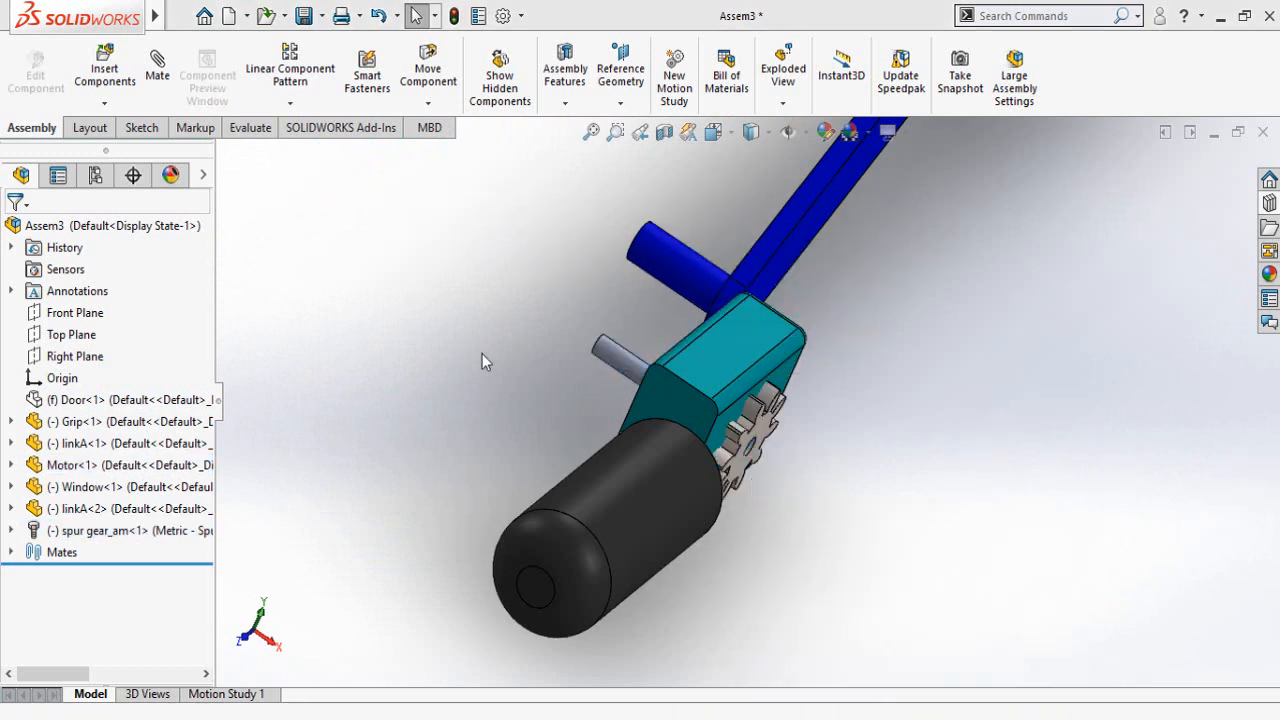
pyautogui.scroll(-3, 757, 465)
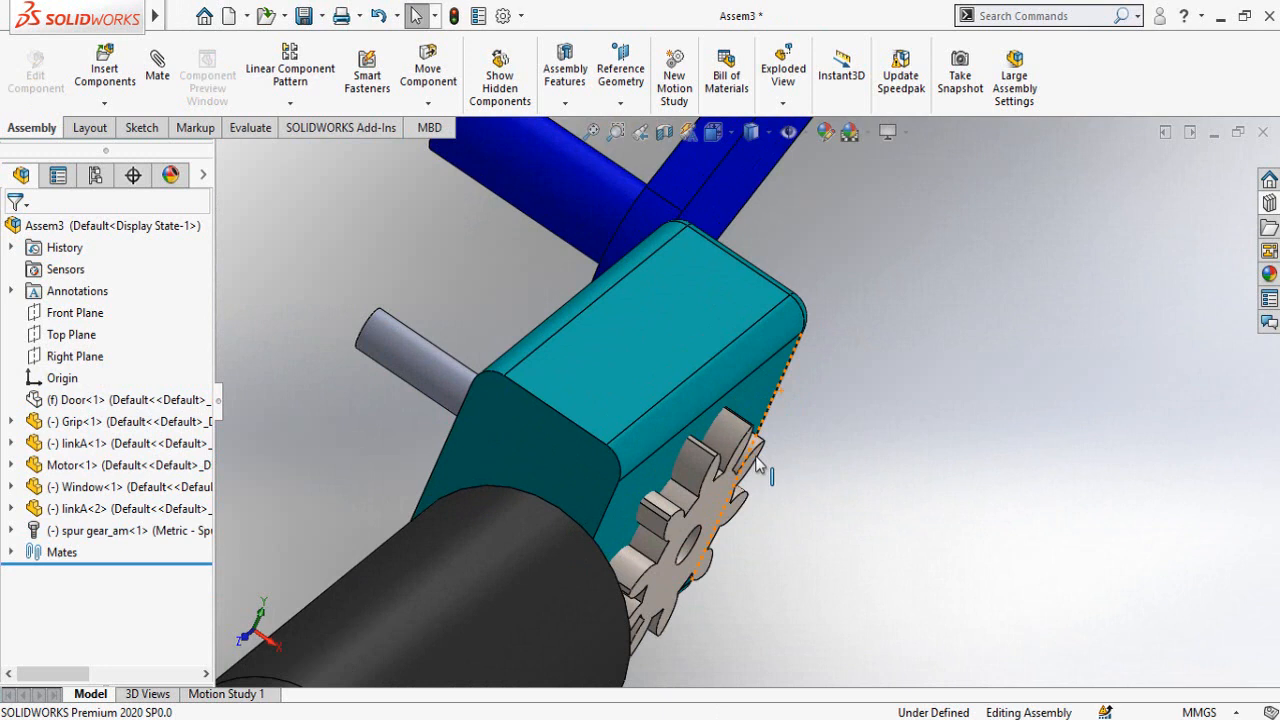
# Slide the small spur gear along the motor shaft axis, past the shaft's free end and clear of the motor housing
pyautogui.click(714, 506)
pyautogui.scroll(4, 752, 560)
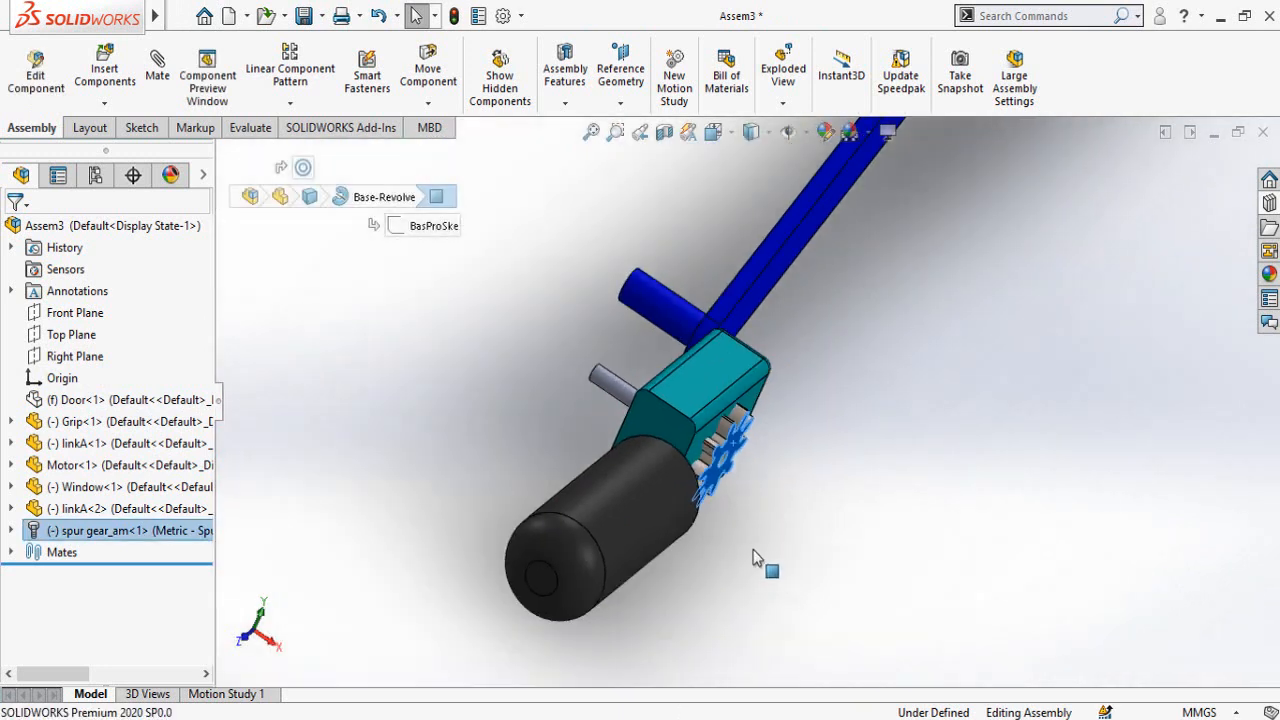
pyautogui.click(753, 551)
pyautogui.moveTo(495, 283)
pyautogui.mouseDown()
pyautogui.moveTo(449, 243)
pyautogui.moveTo(508, 300)
pyautogui.mouseUp()
pyautogui.scroll(-4, 573, 374)
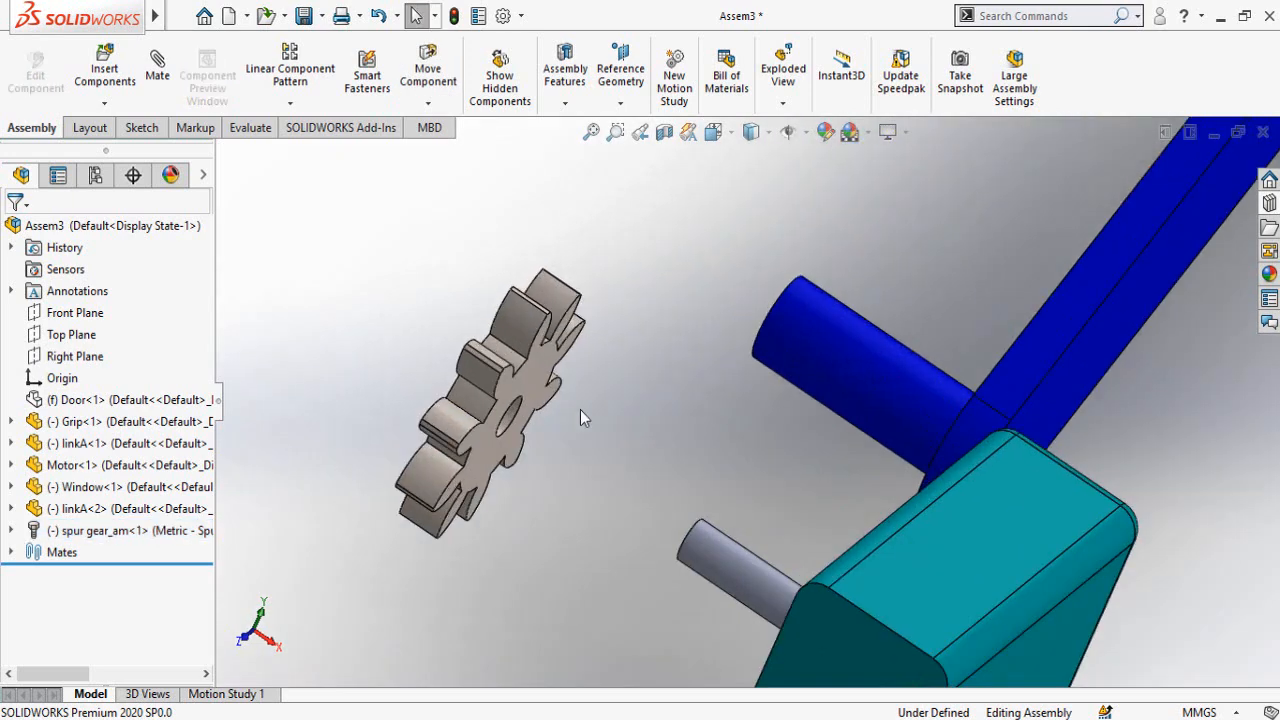
# Add a 5 mm distance mate between the small gear's flat face and the flat face of the link beside the motor
pyautogui.click(549, 395)
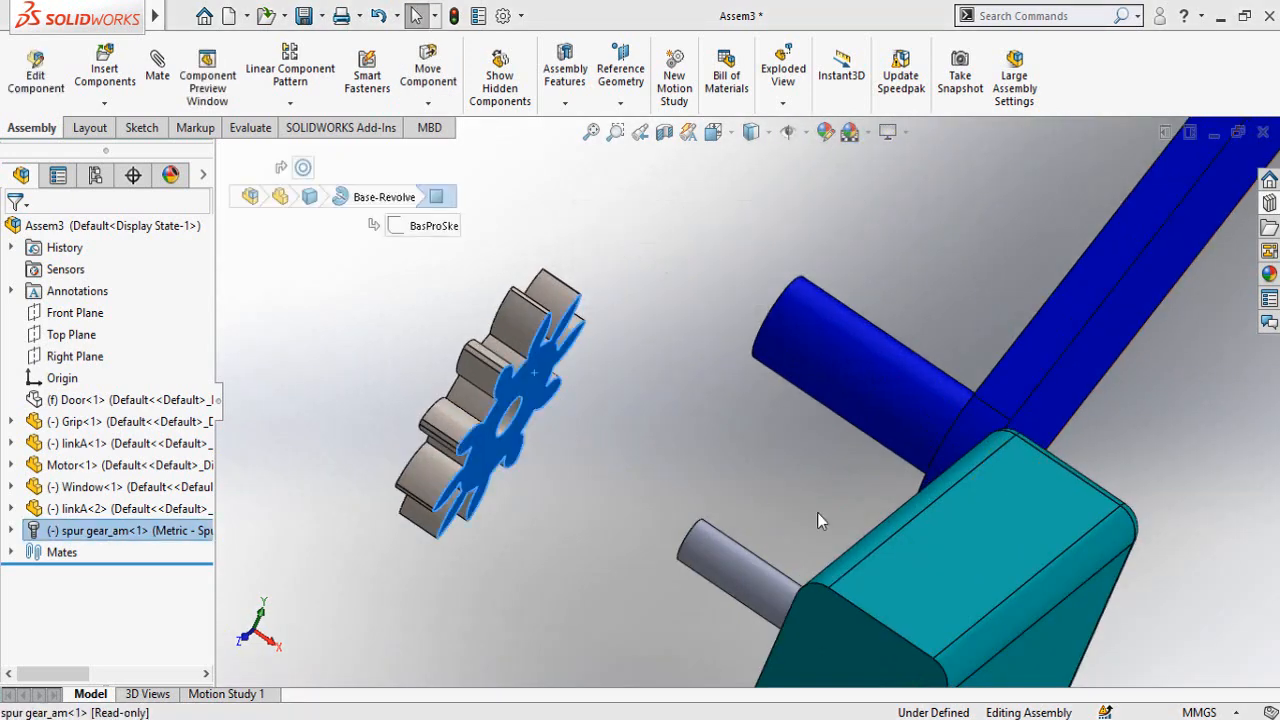
pyautogui.moveTo(817, 512); pyautogui.dragTo(843, 336, button='middle')
pyautogui.keyDown('ctrl'); pyautogui.click(843, 336); pyautogui.keyUp('ctrl')
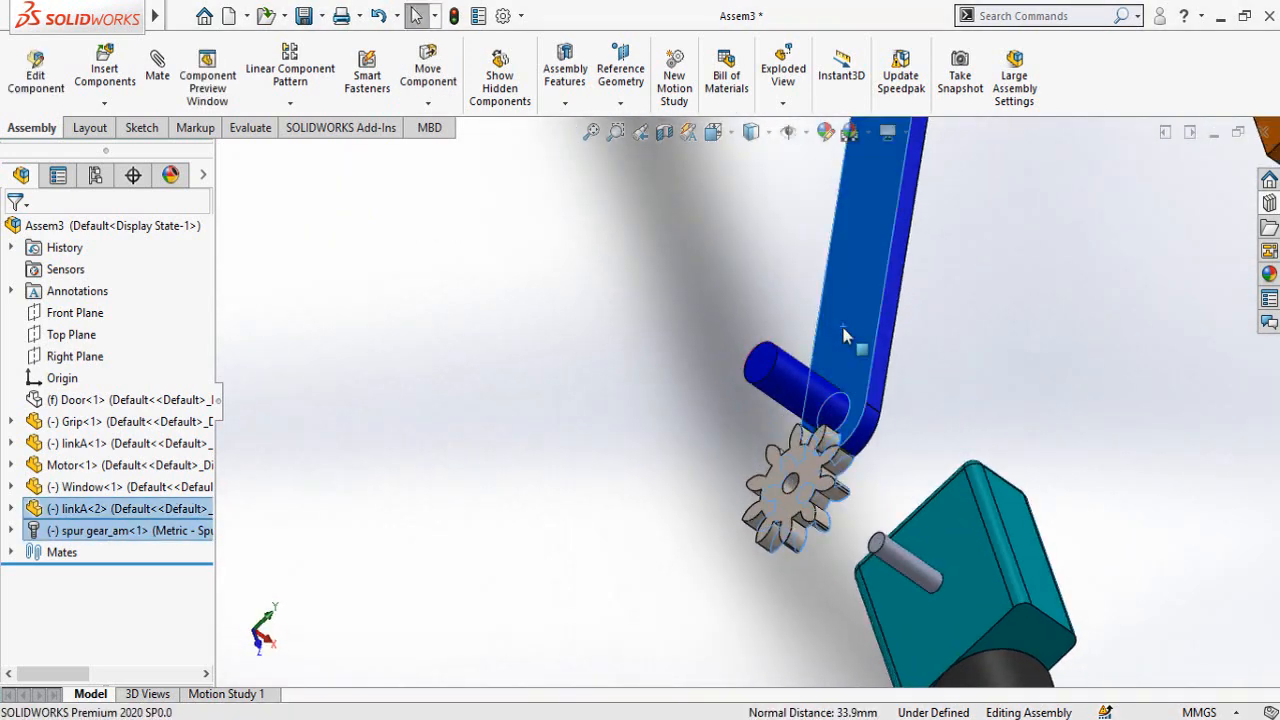
pyautogui.click(990, 312)
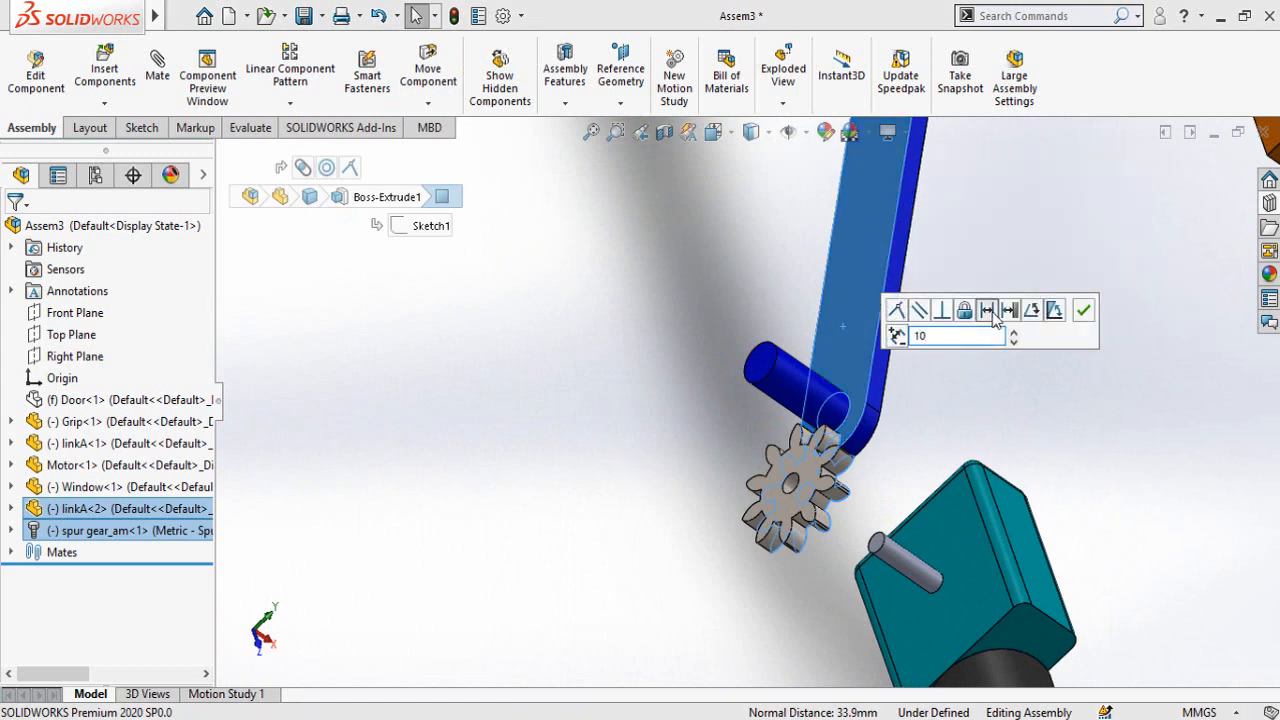
pyautogui.press('Return')
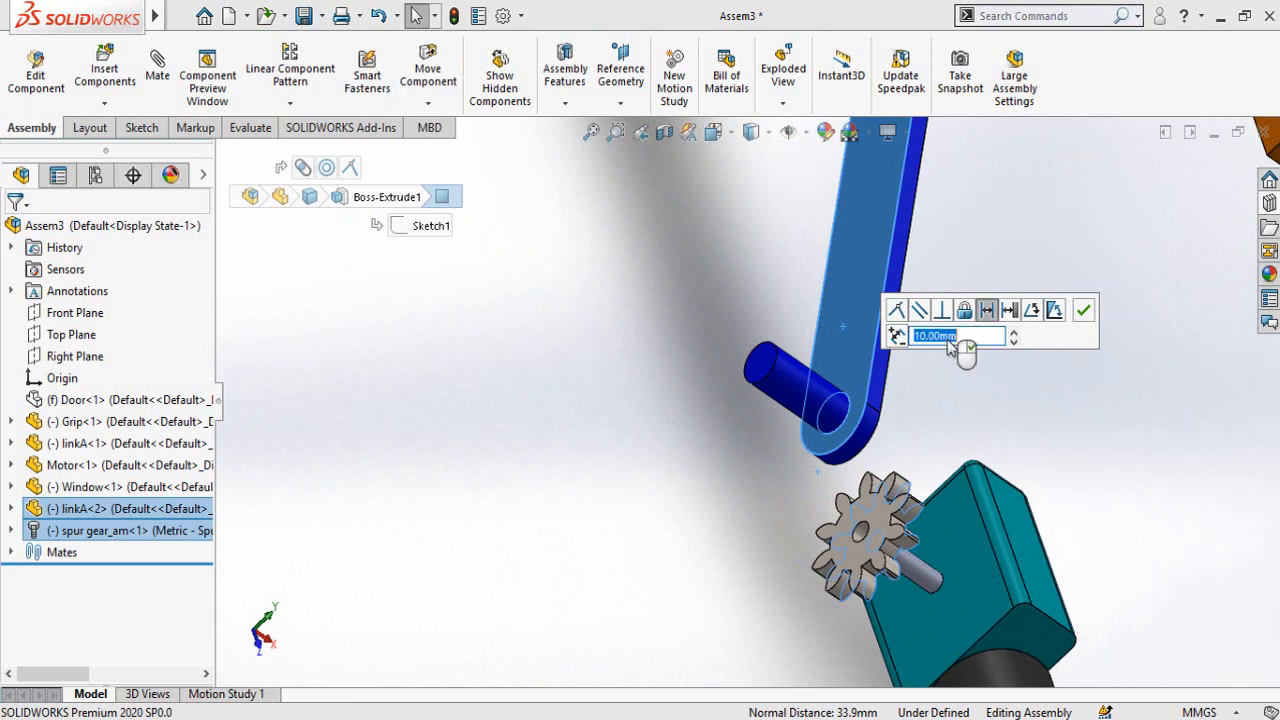
pyautogui.press('Return')
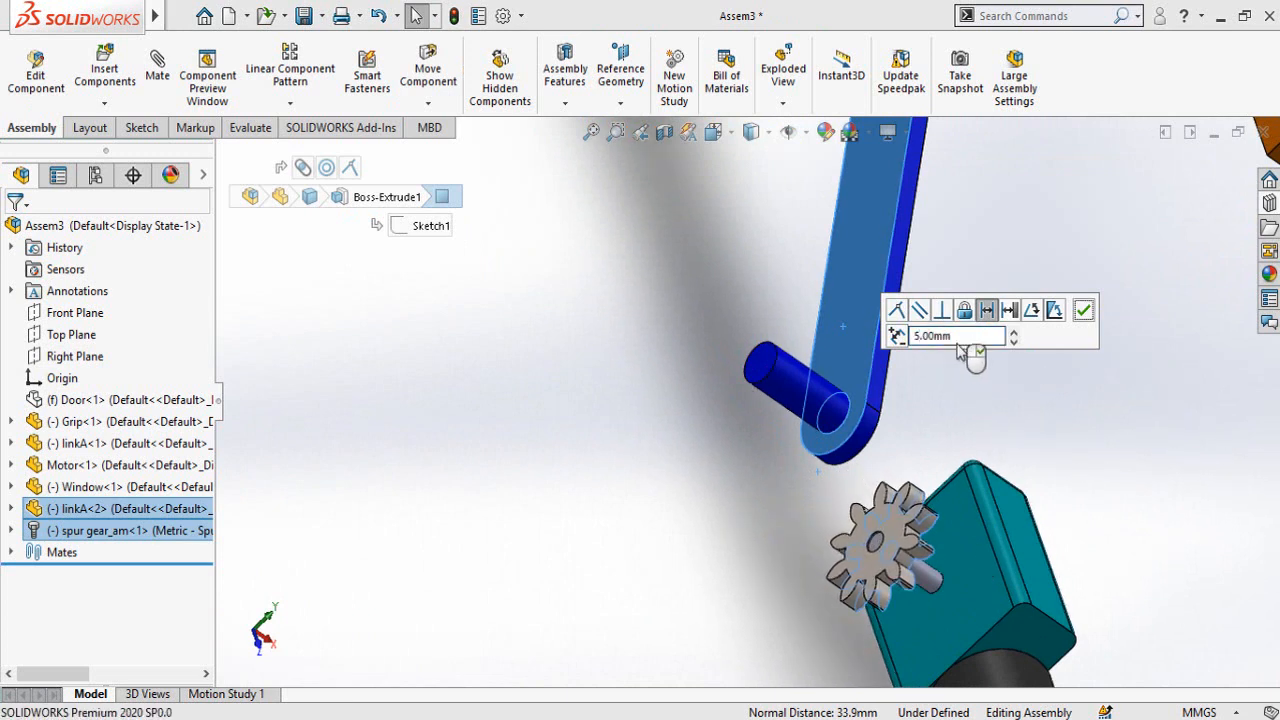
pyautogui.click(1083, 314)
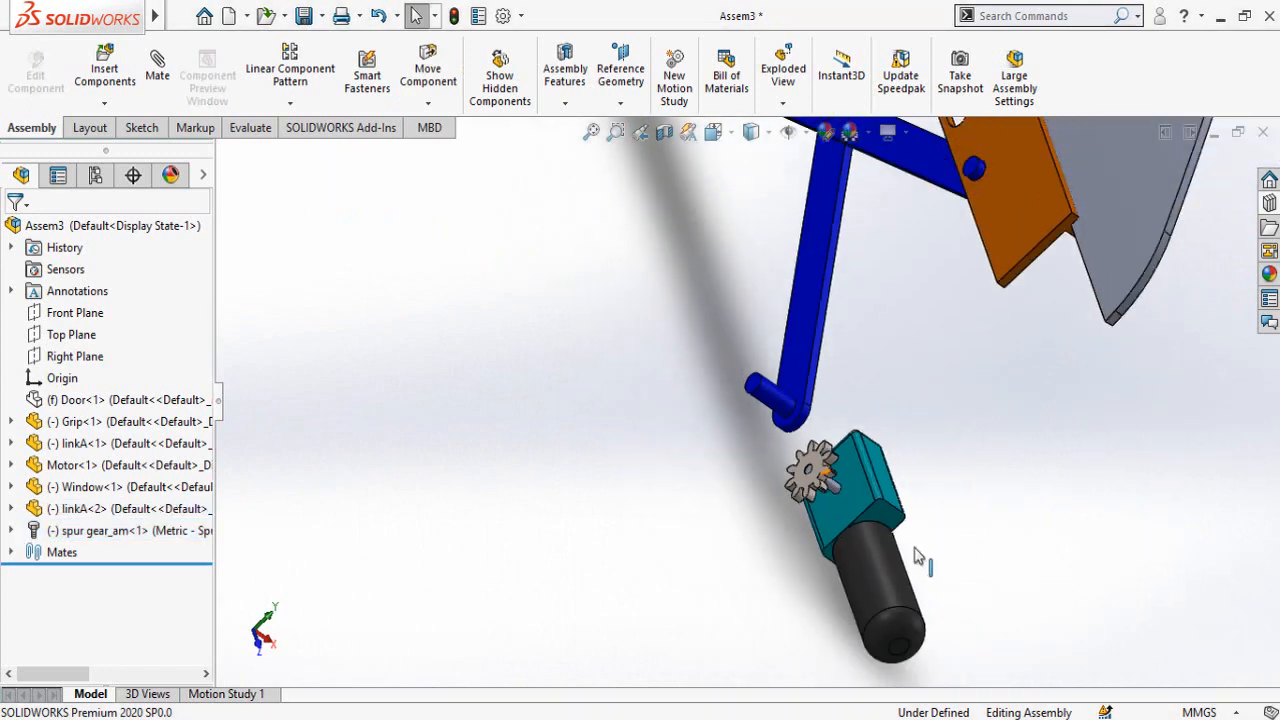
# Insert a second ANSI Metric Toolbox spur gear beside the motor and set its number of teeth to 30
pyautogui.moveTo(918, 557); pyautogui.dragTo(885, 514, button='middle')
pyautogui.scroll(4, 885, 514)
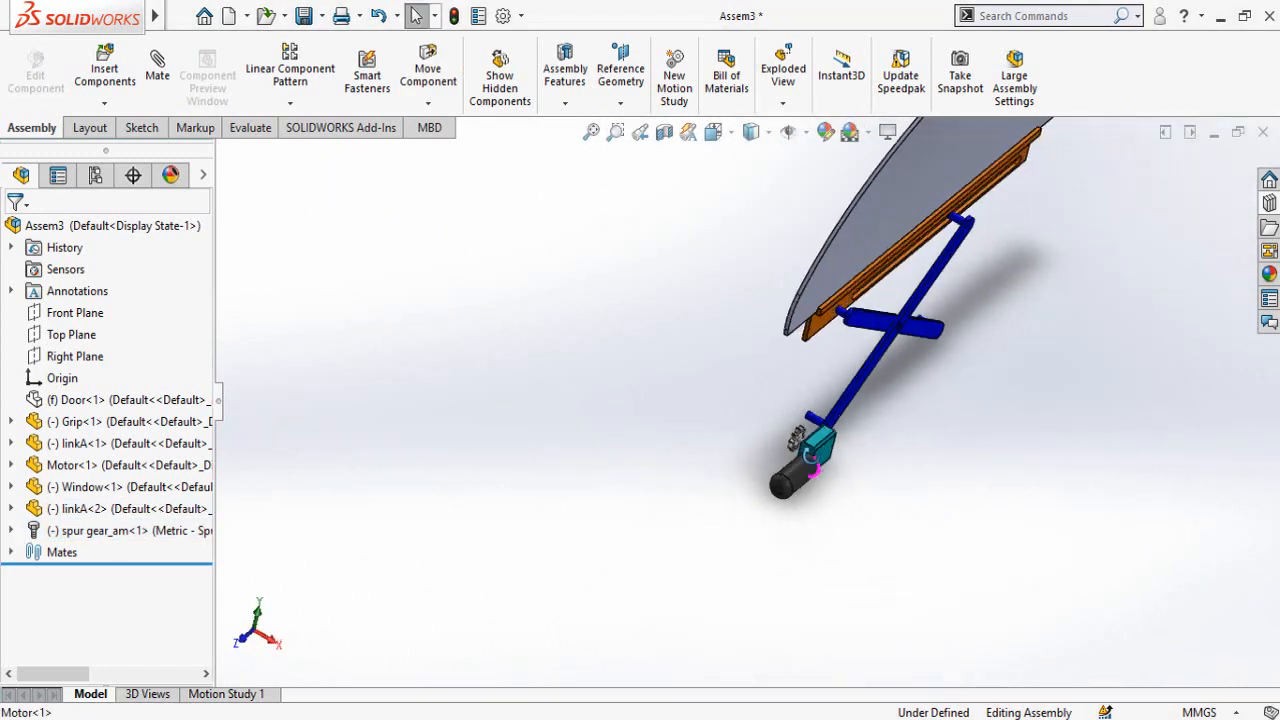
pyautogui.moveTo(795, 482); pyautogui.dragTo(823, 507, button='middle')
pyautogui.scroll(-5, 869, 425)
pyautogui.moveTo(810, 449); pyautogui.dragTo(735, 427, button='middle')
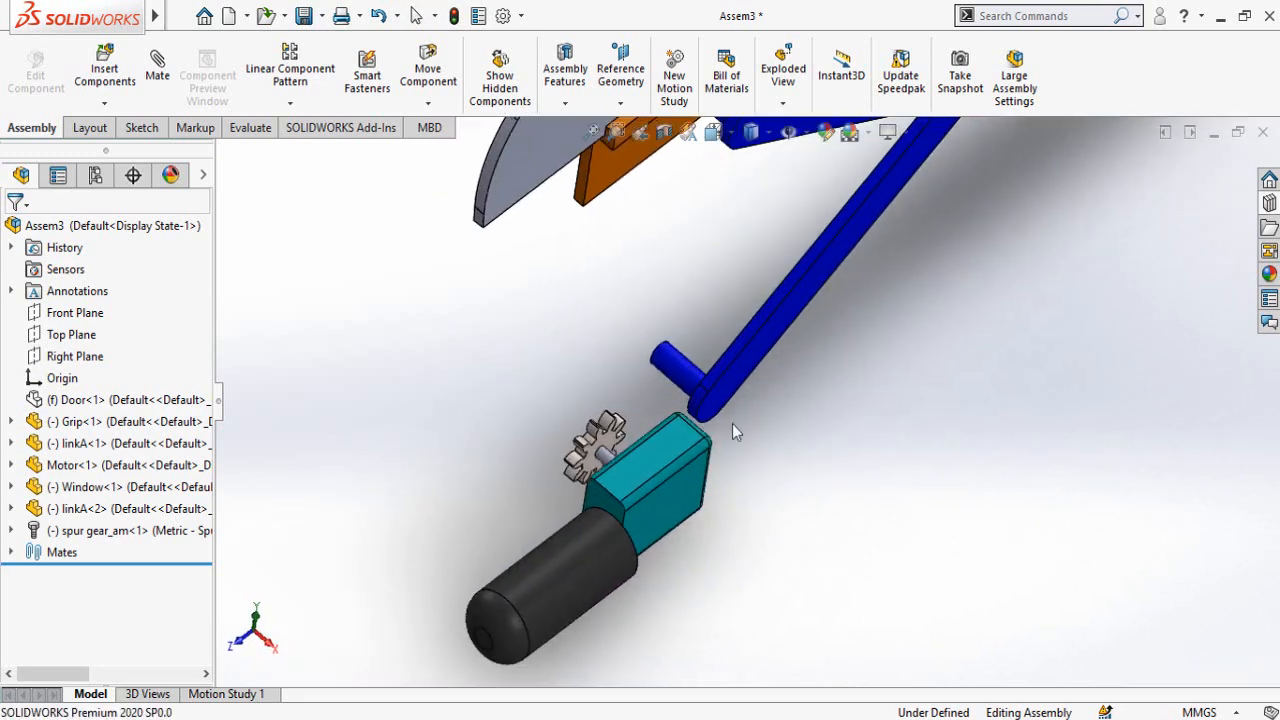
pyautogui.click(1269, 204)
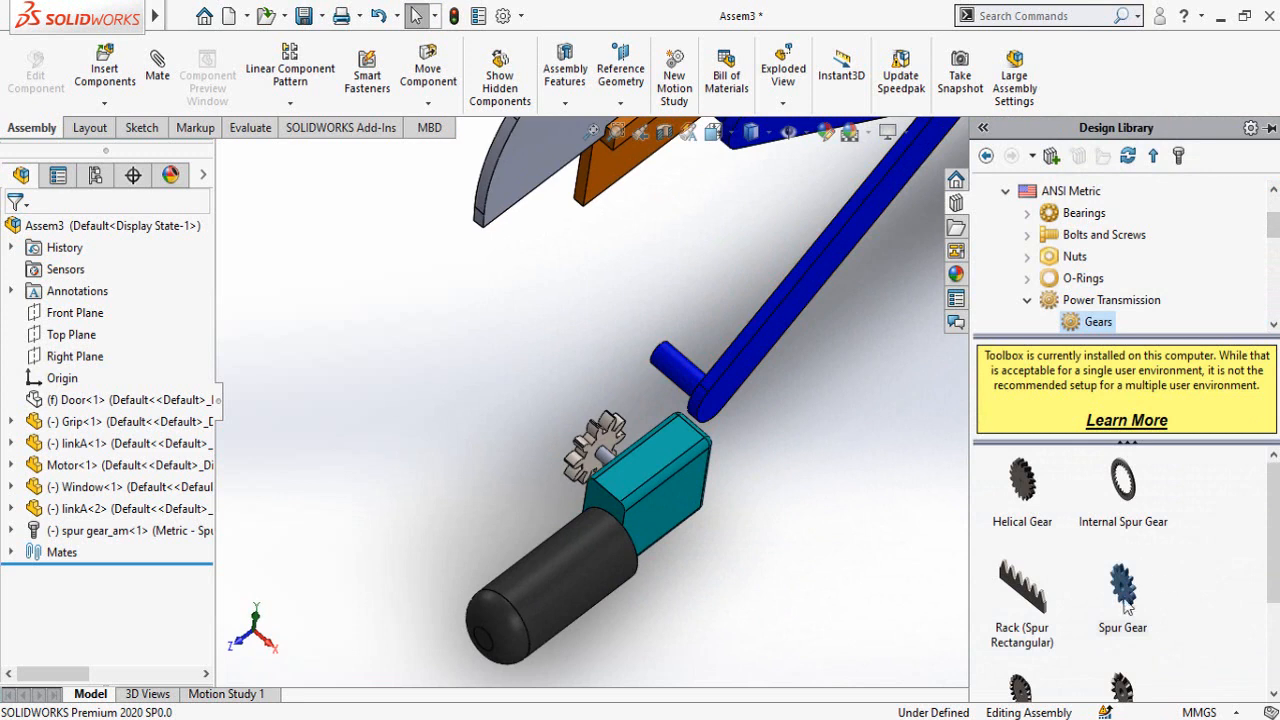
pyautogui.moveTo(1127, 603); pyautogui.dragTo(849, 498)
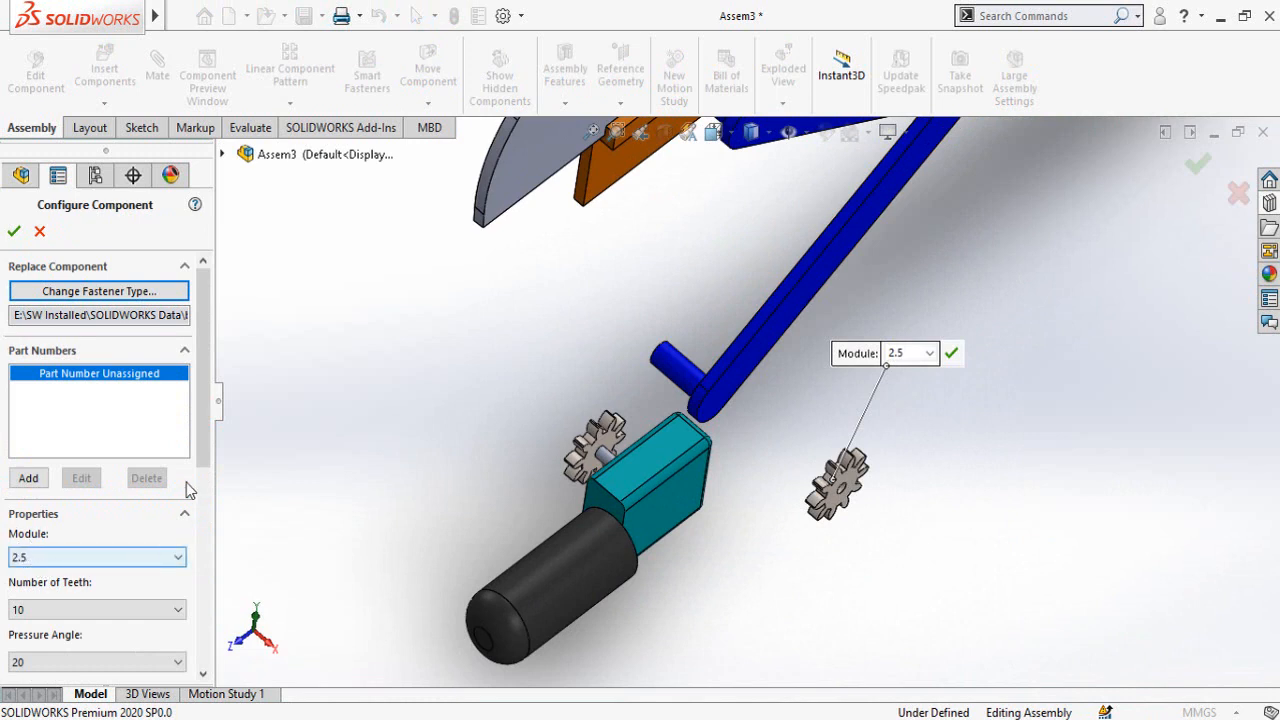
pyautogui.scroll(-3, 190, 490)
pyautogui.click(72, 474)
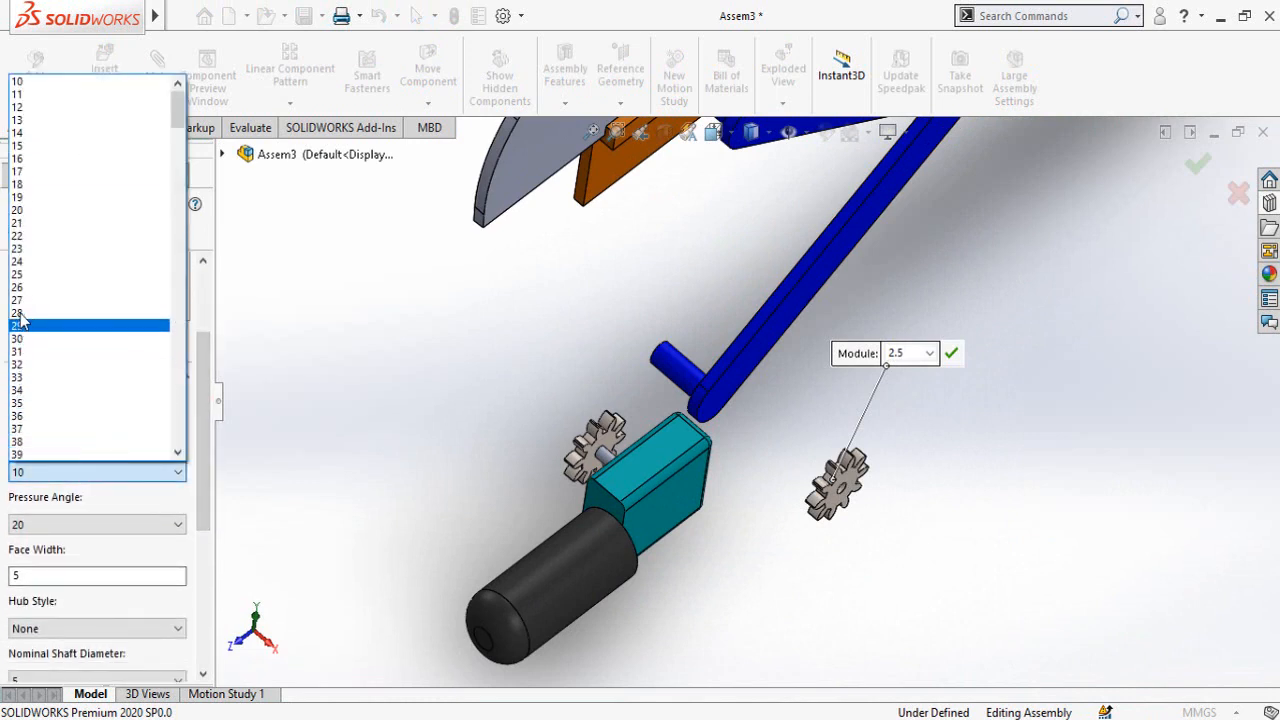
pyautogui.click(42, 339)
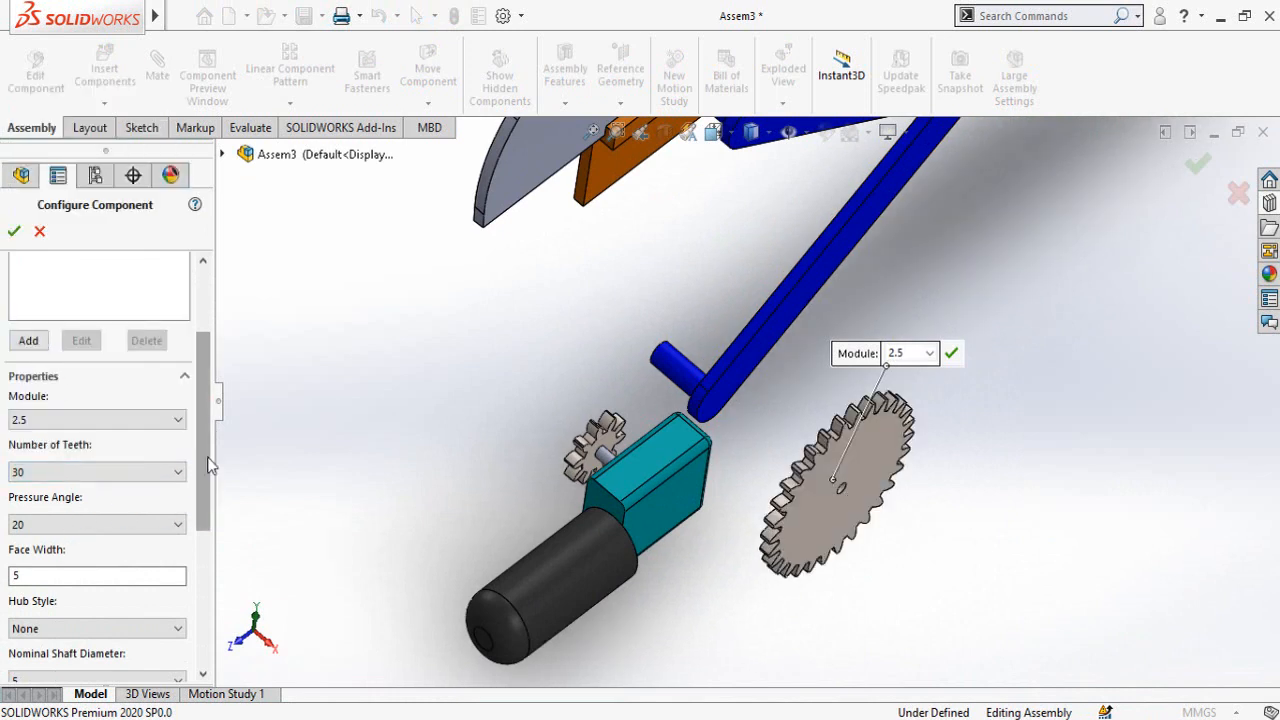
# Set the new gear's nominal shaft diameter to 10, accept the configuration and end the insertion after one gear
pyautogui.scroll(-3, 208, 452)
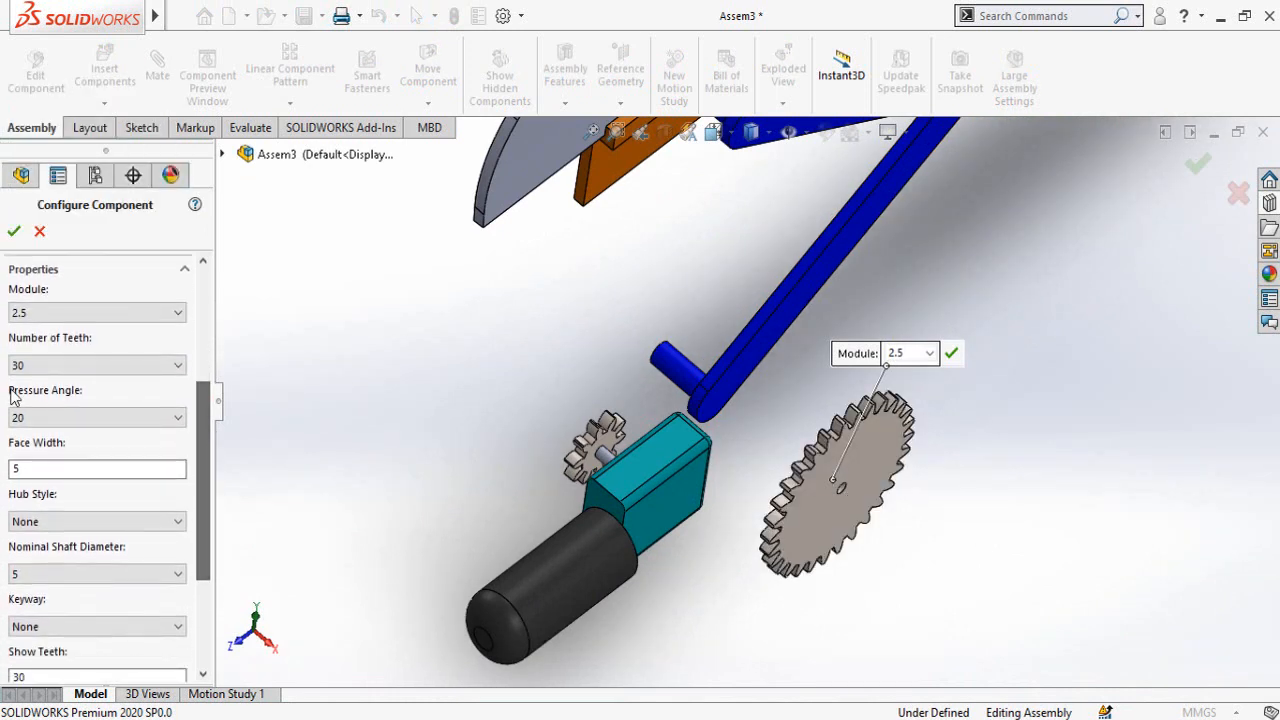
pyautogui.scroll(-2, 200, 500)
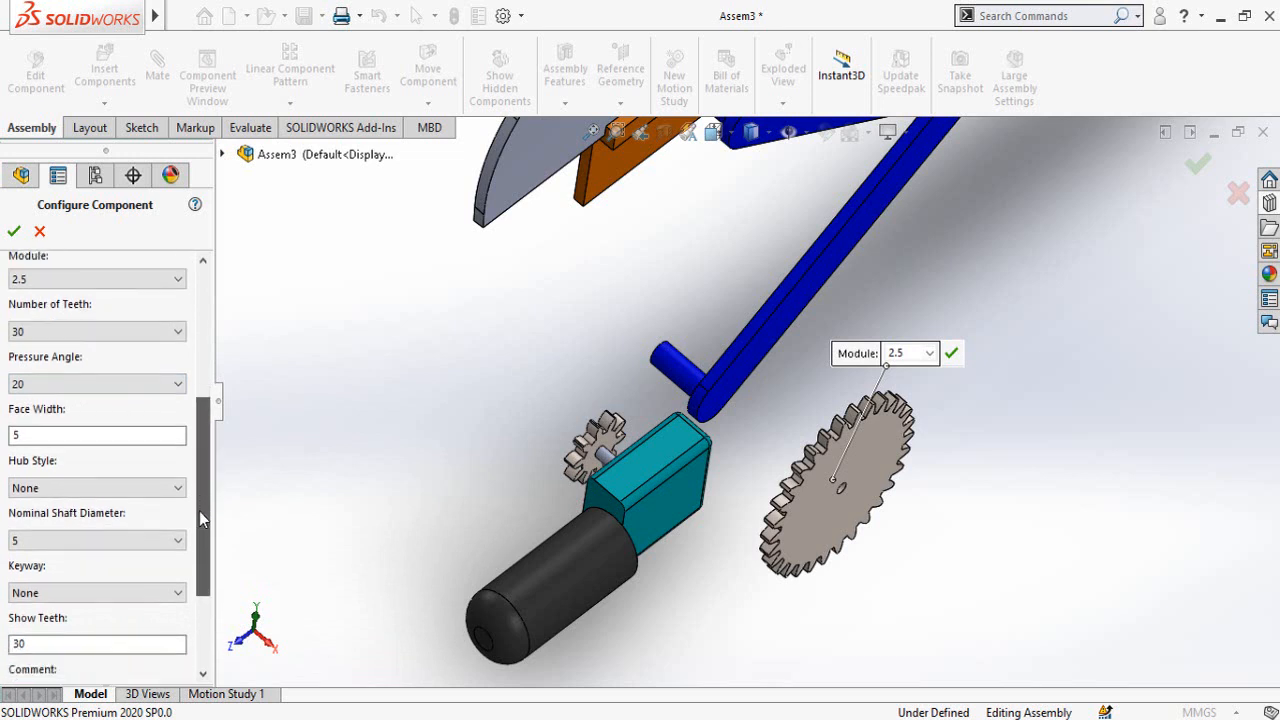
pyautogui.click(70, 493)
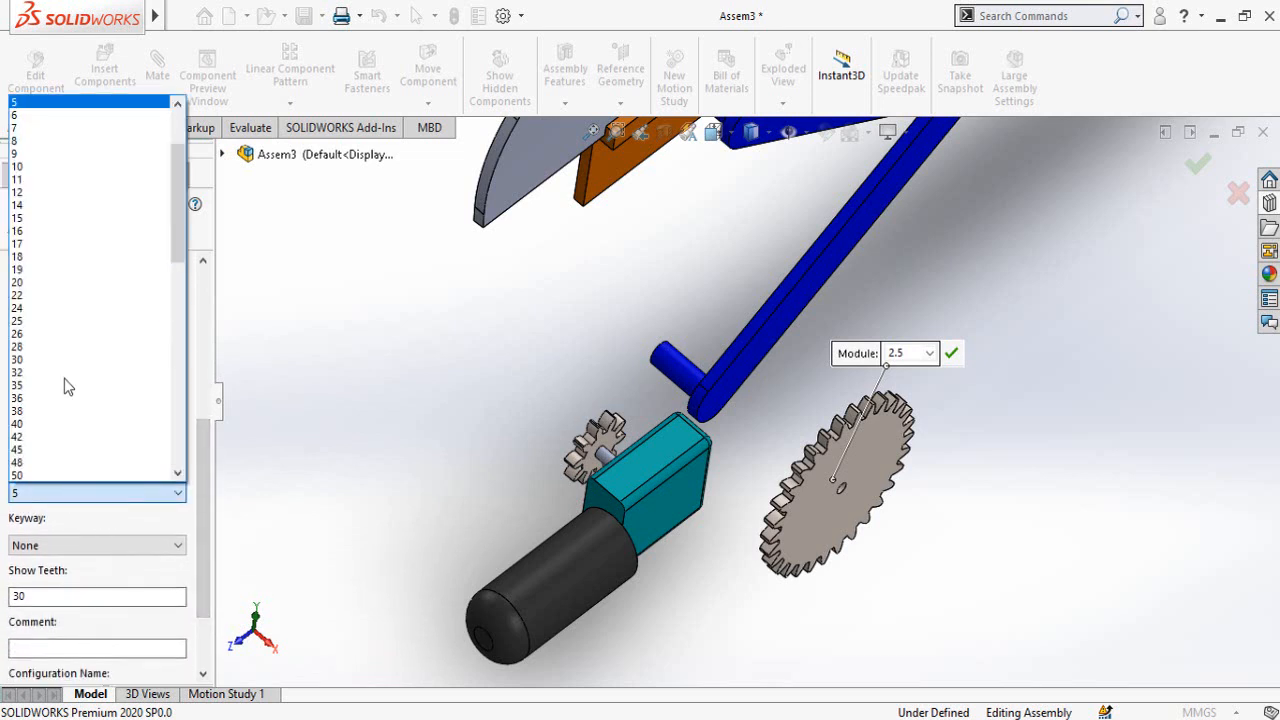
pyautogui.click(52, 168)
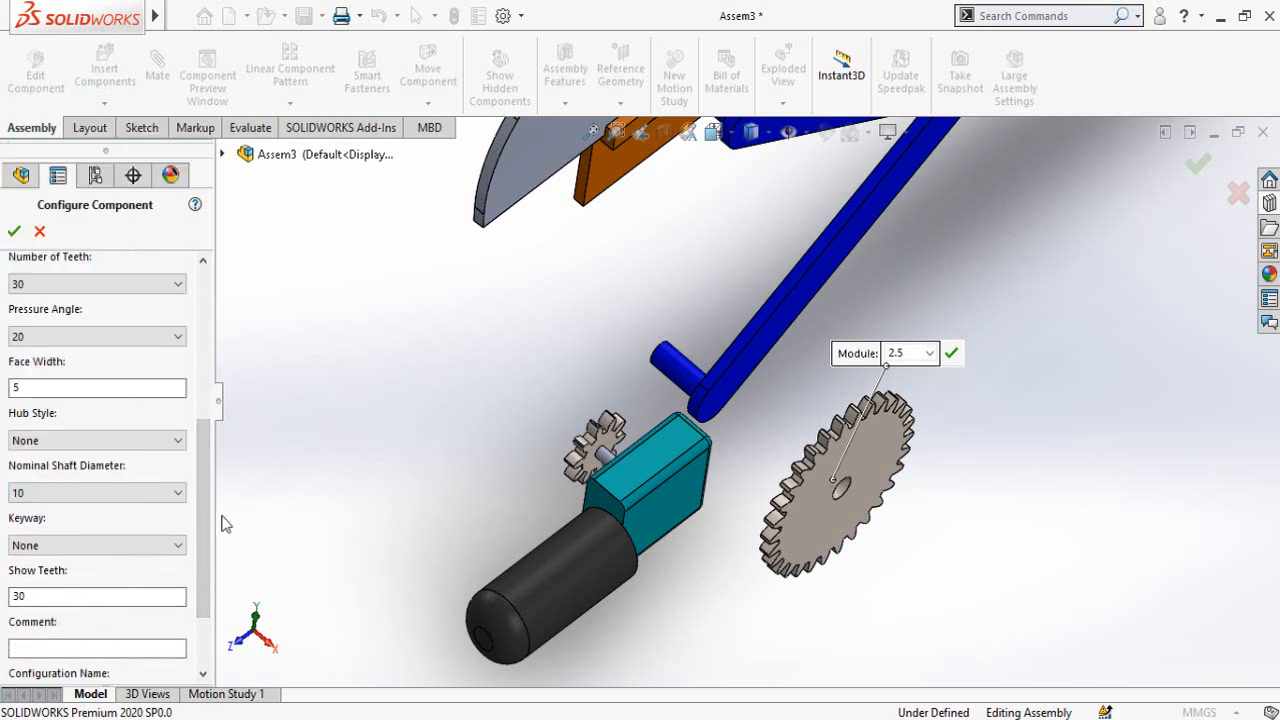
pyautogui.scroll(-2, 205, 540)
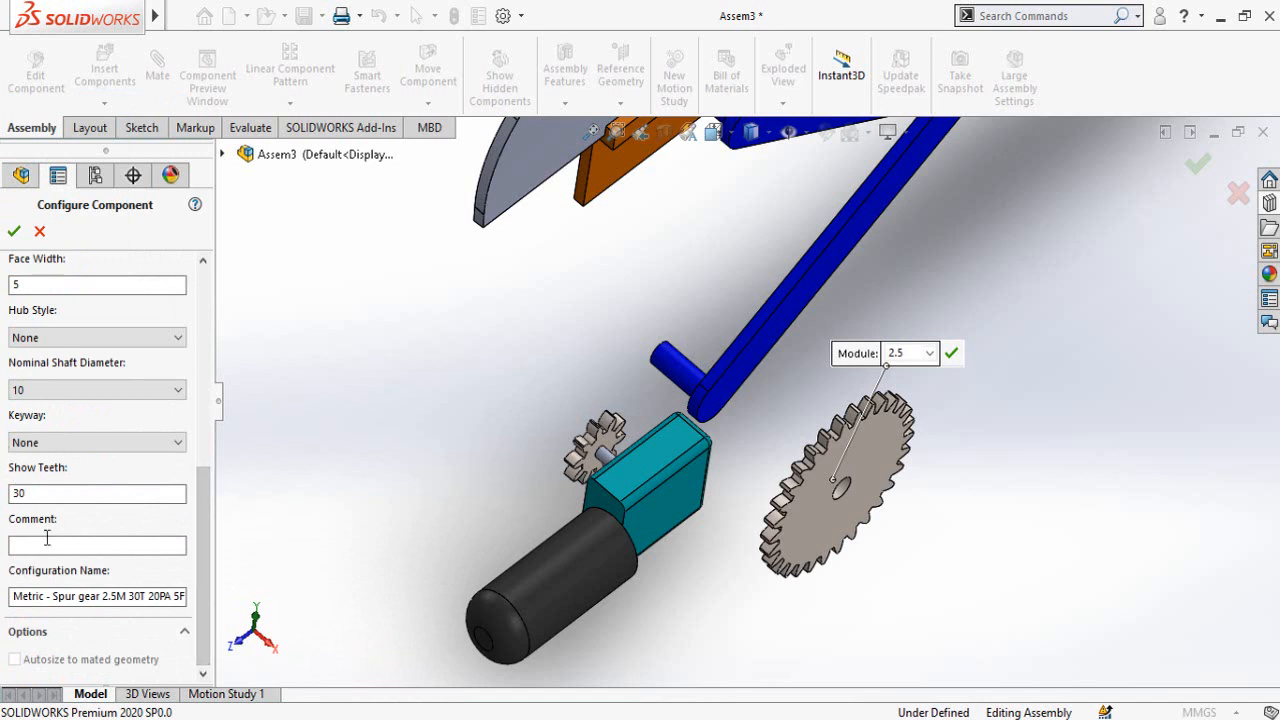
pyautogui.click(14, 233)
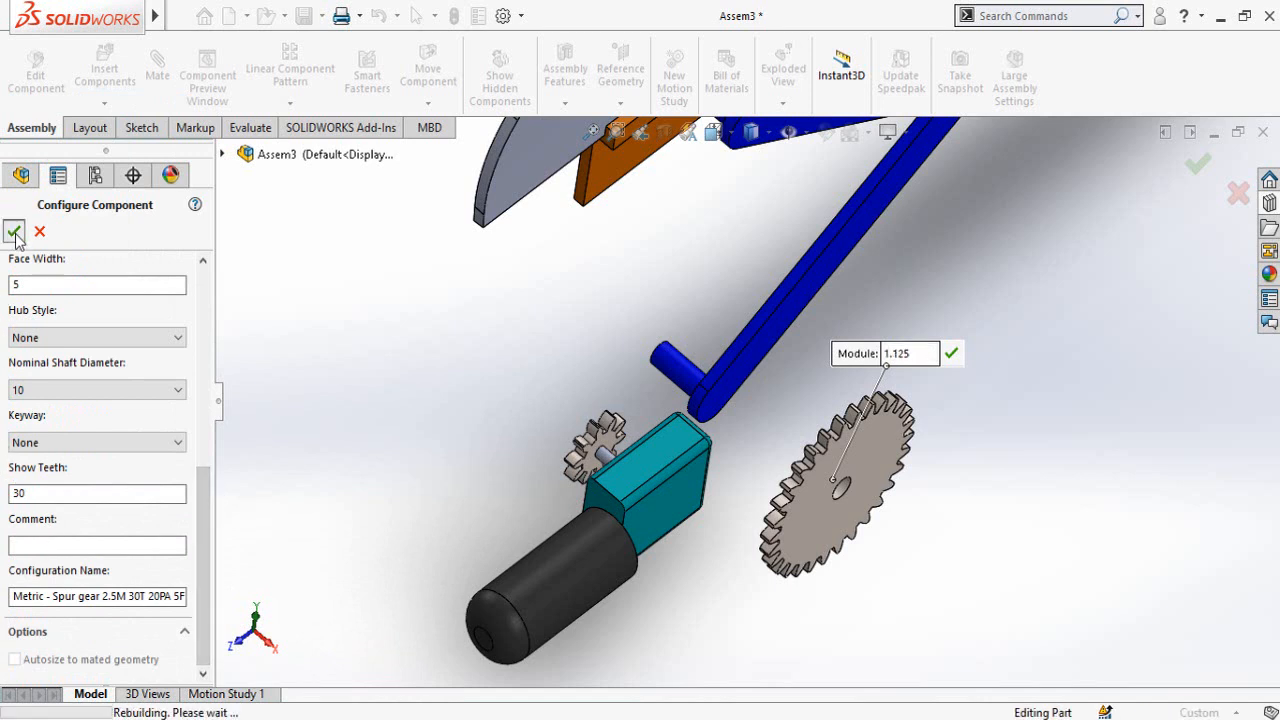
pyautogui.press('Escape')
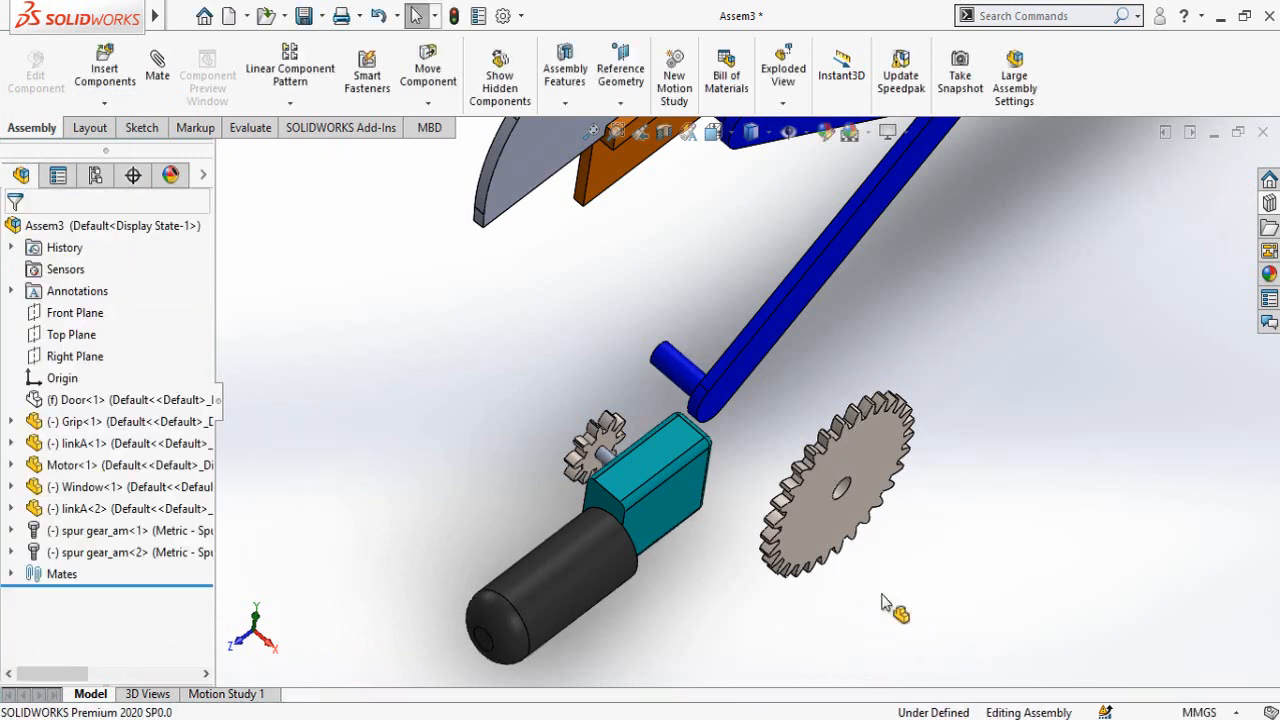
# Add a concentric mate with locked rotation between the 30-tooth gear's bore and the lower pin of the link beside the motor
pyautogui.scroll(-3, 843, 523)
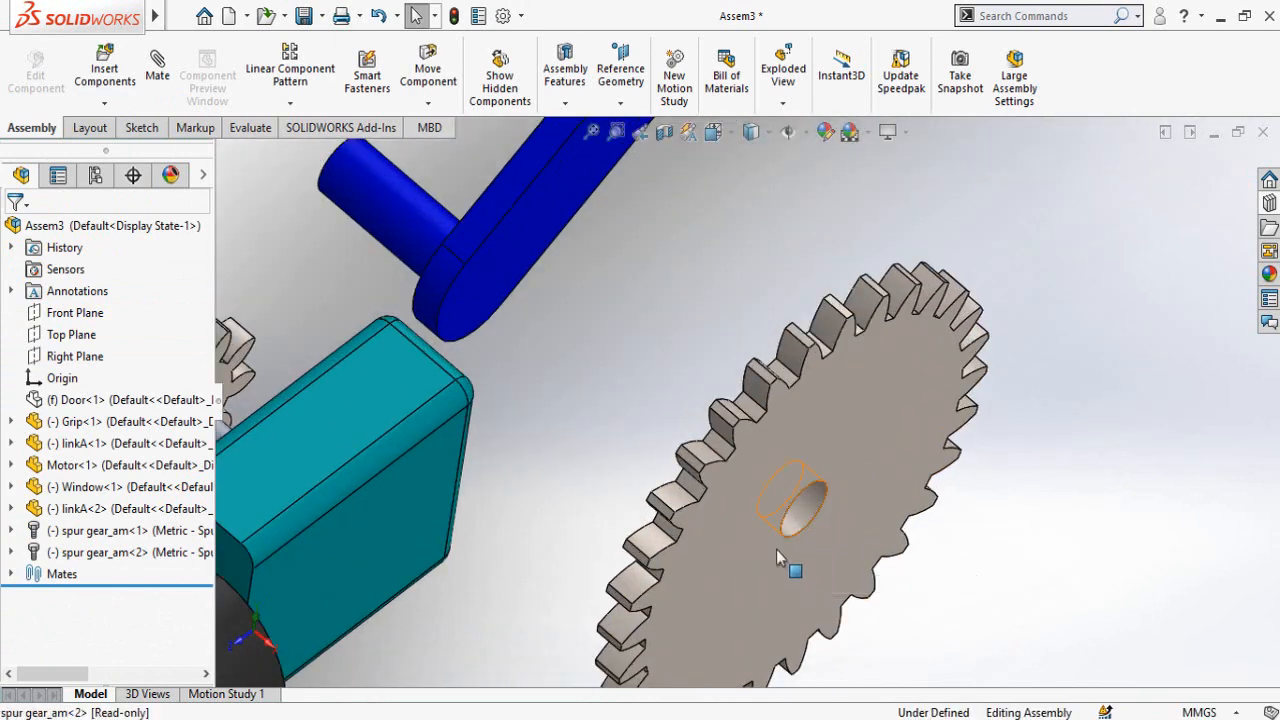
pyautogui.click(803, 509)
pyautogui.scroll(4, 711, 604)
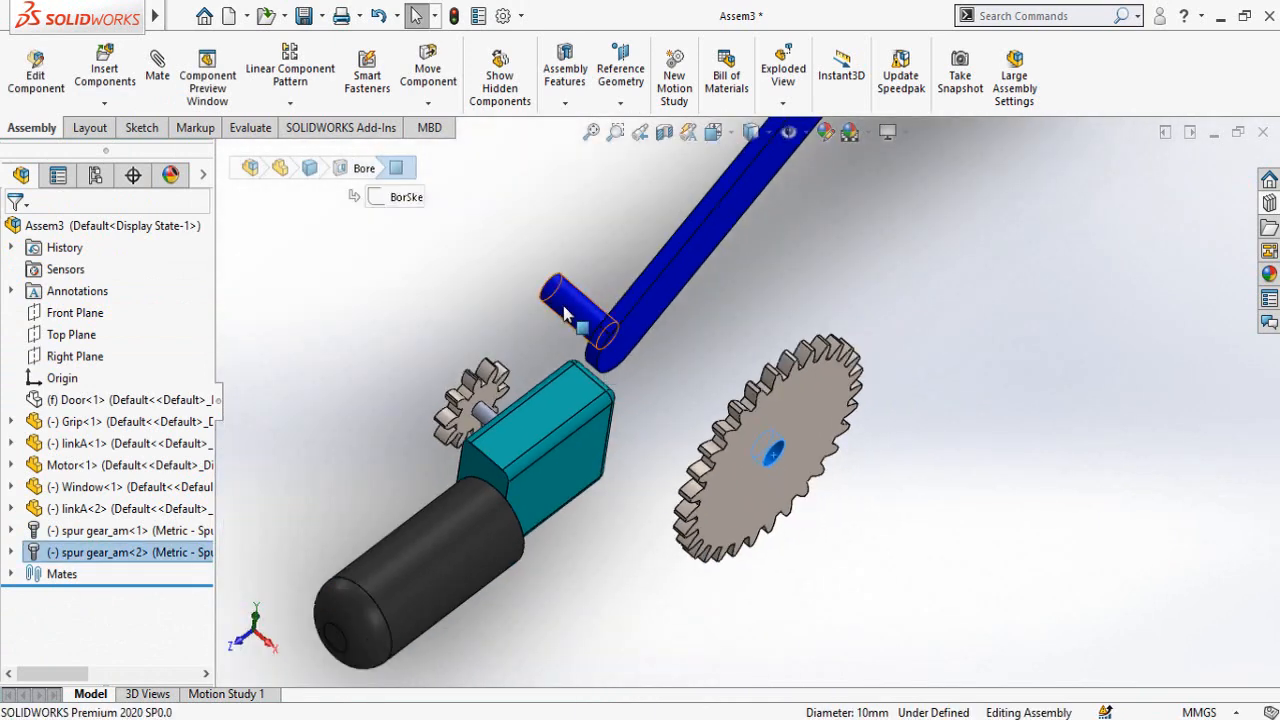
pyautogui.keyDown('ctrl'); pyautogui.click(564, 306); pyautogui.keyUp('ctrl')
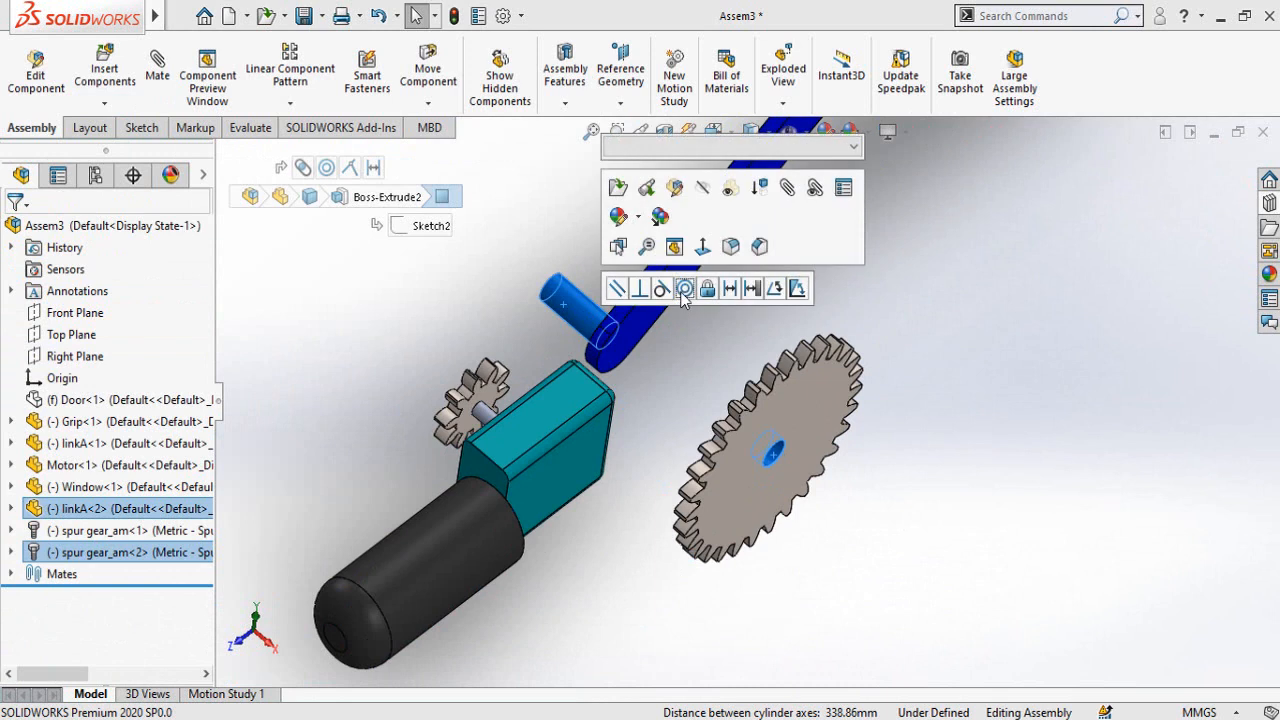
pyautogui.click(684, 289)
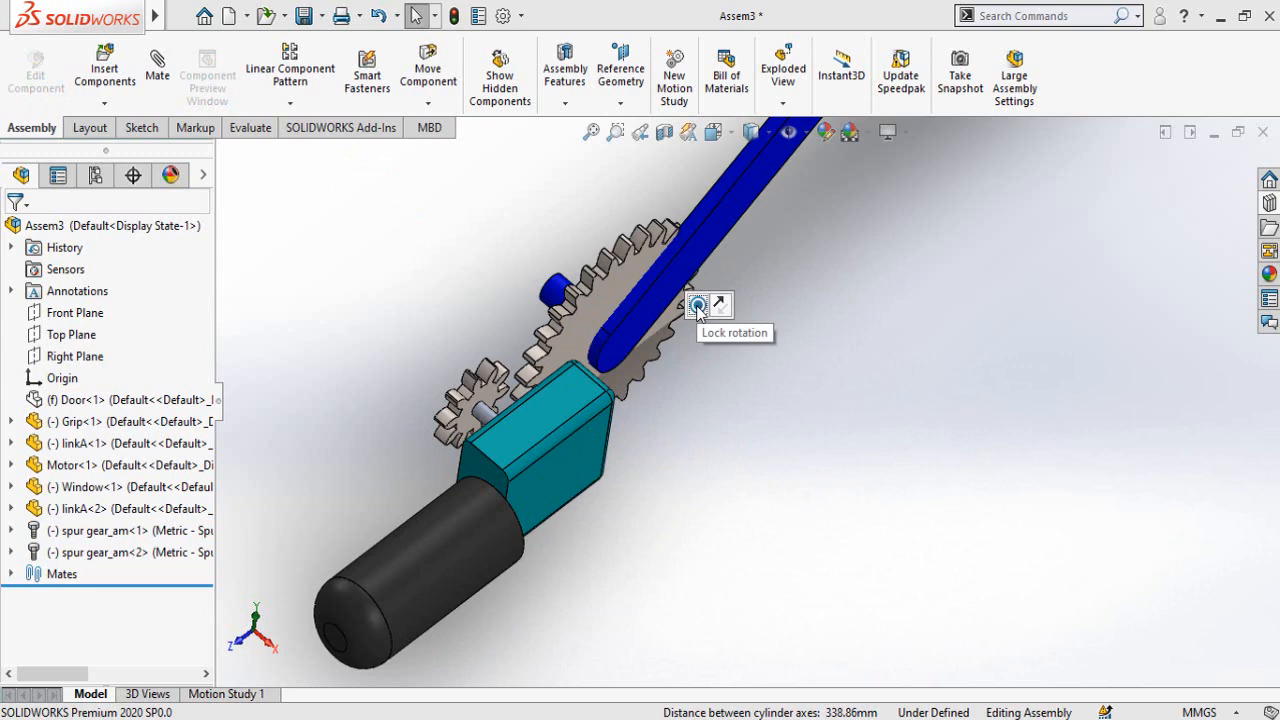
# Add a coincident mate between the flat faces of the large and small spur gears
pyautogui.scroll(-5, 696, 395)
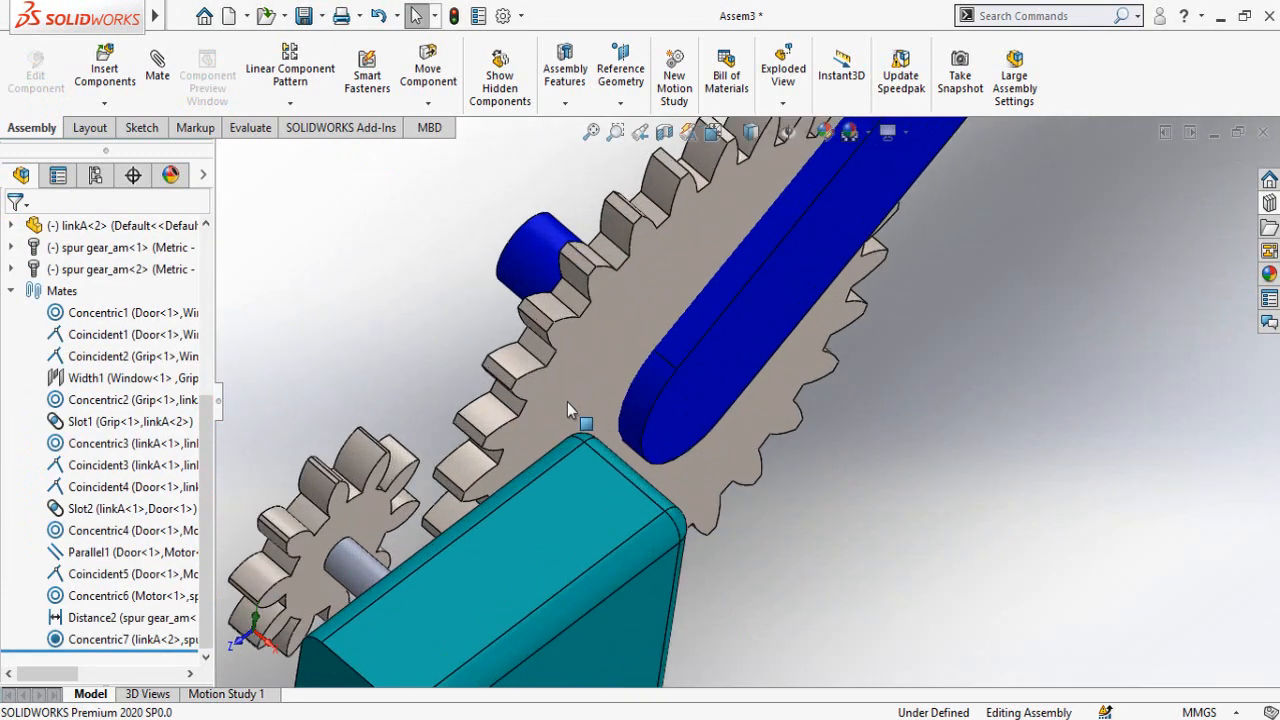
pyautogui.click(533, 452)
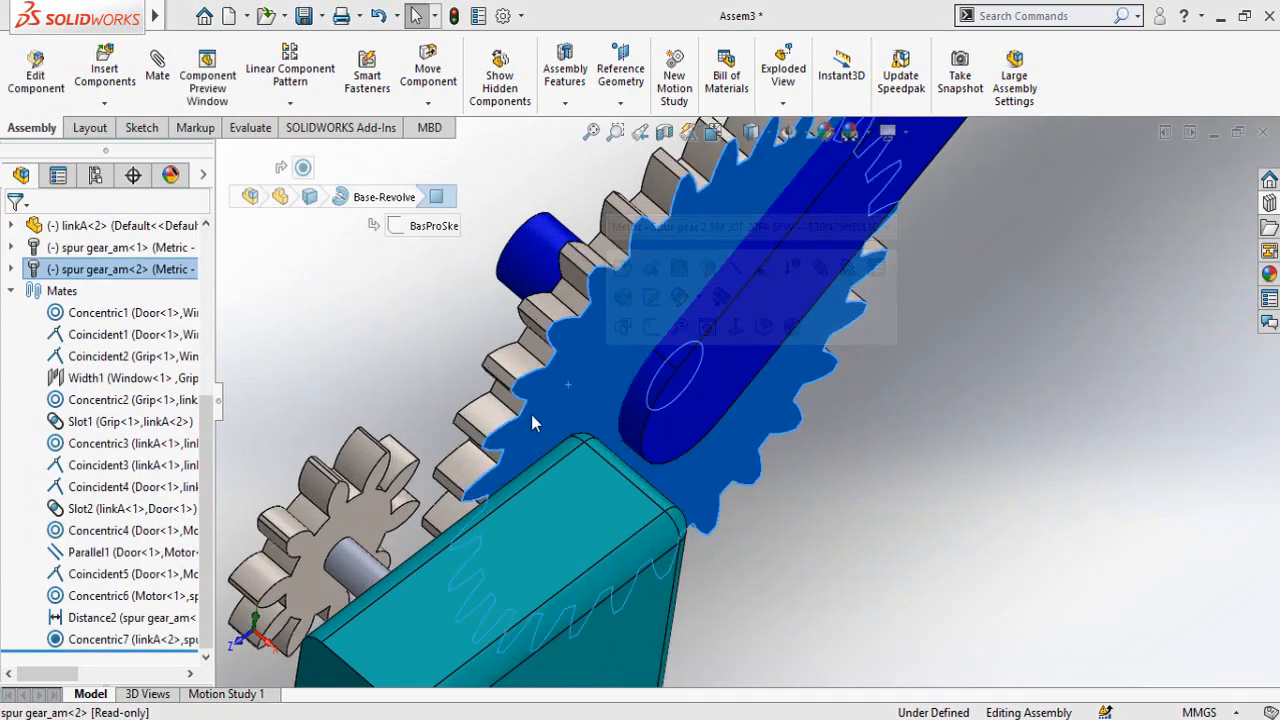
pyautogui.keyDown('ctrl'); pyautogui.click(366, 515); pyautogui.keyUp('ctrl')
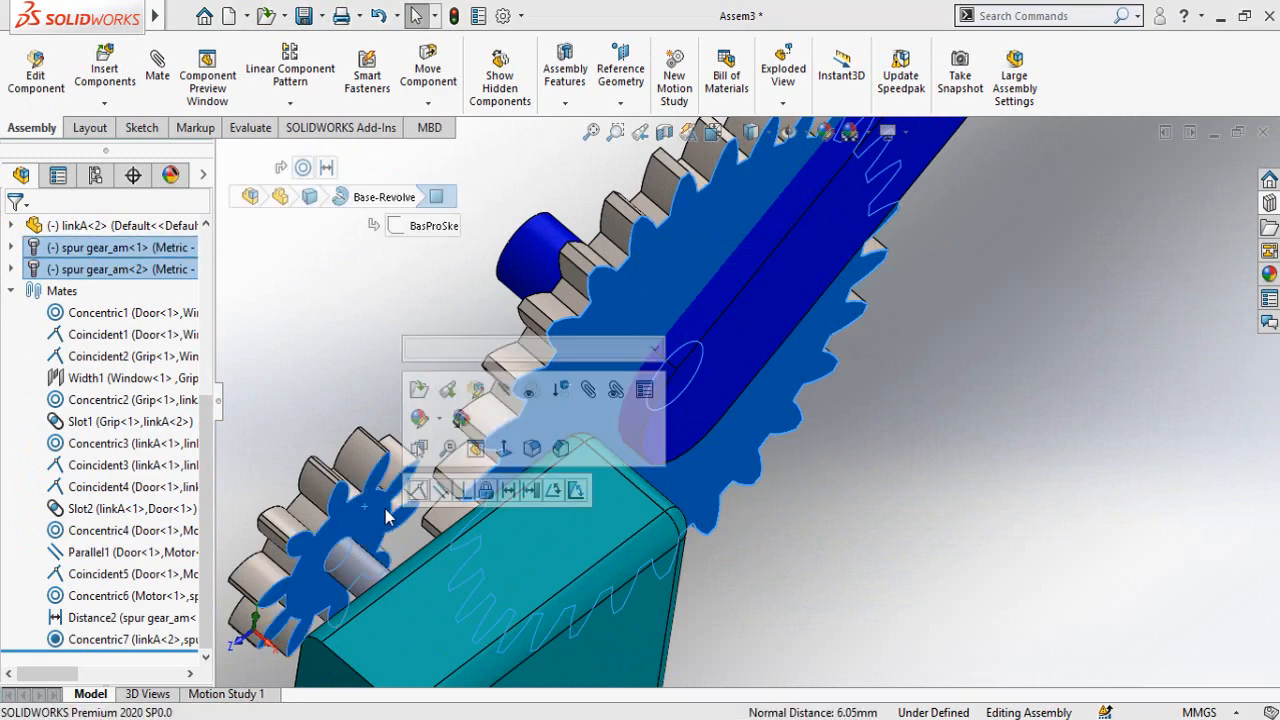
pyautogui.click(419, 493)
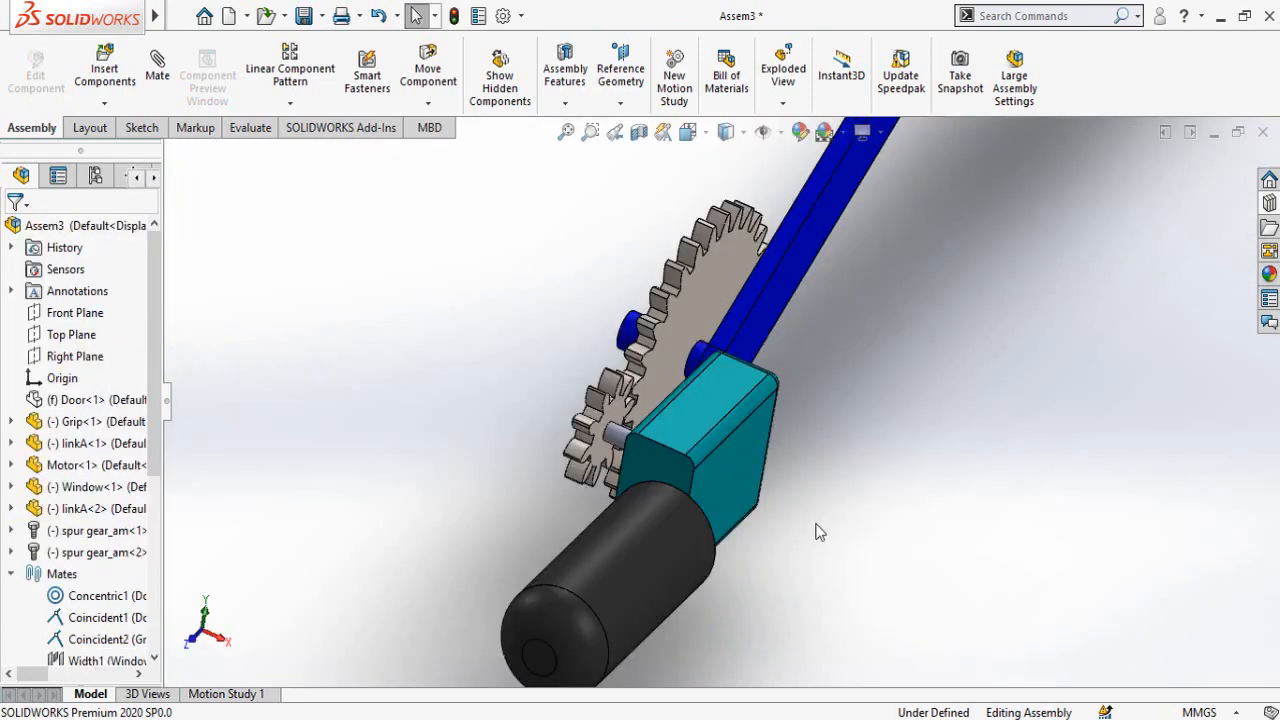
# From the left view, rotate the small gear slightly so its teeth mesh with the large gear's teeth without overlapping
pyautogui.moveTo(648, 424); pyautogui.dragTo(829, 426, button='middle')
pyautogui.scroll(8, 680, 497)
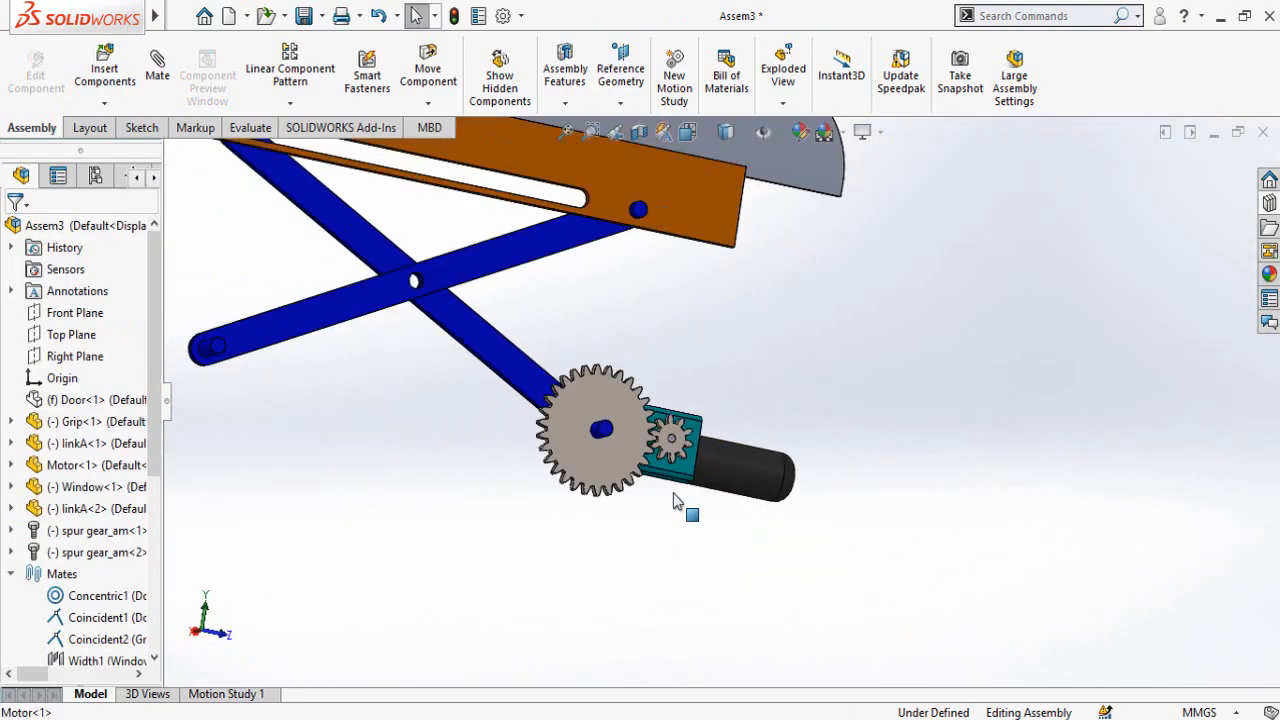
pyautogui.press('space')
pyautogui.click(614, 418)
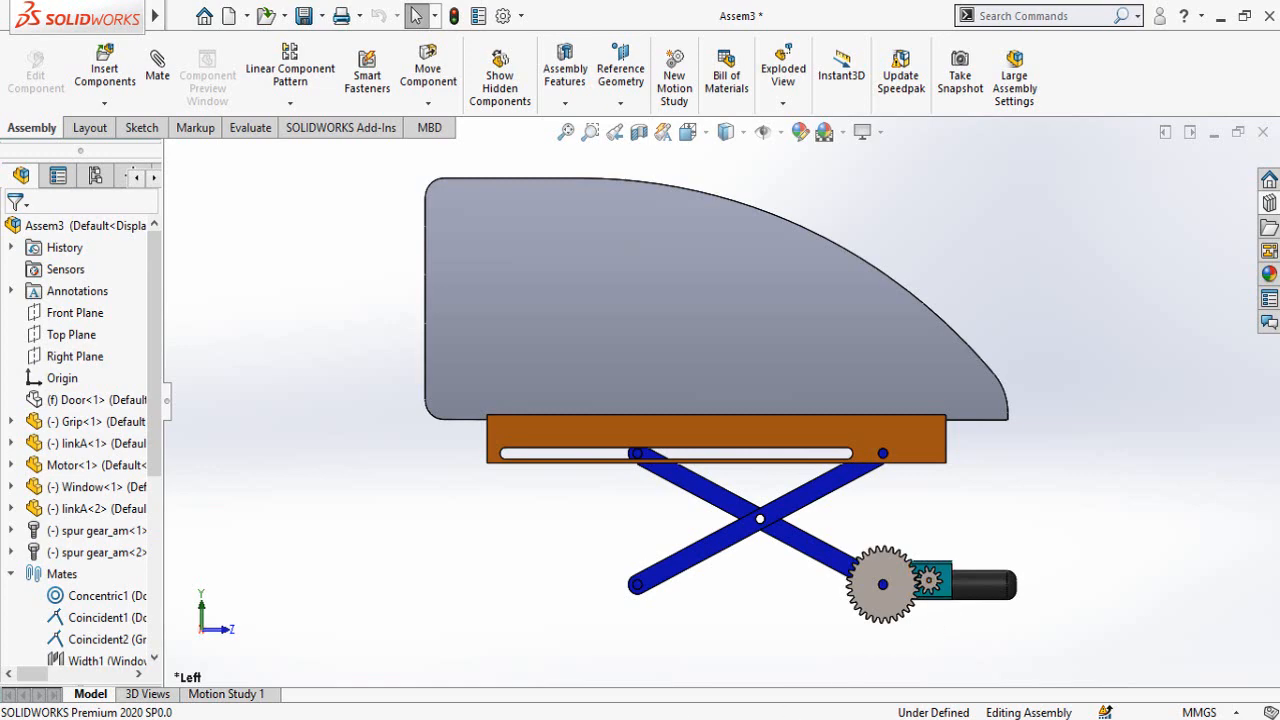
pyautogui.scroll(-12, 928, 600)
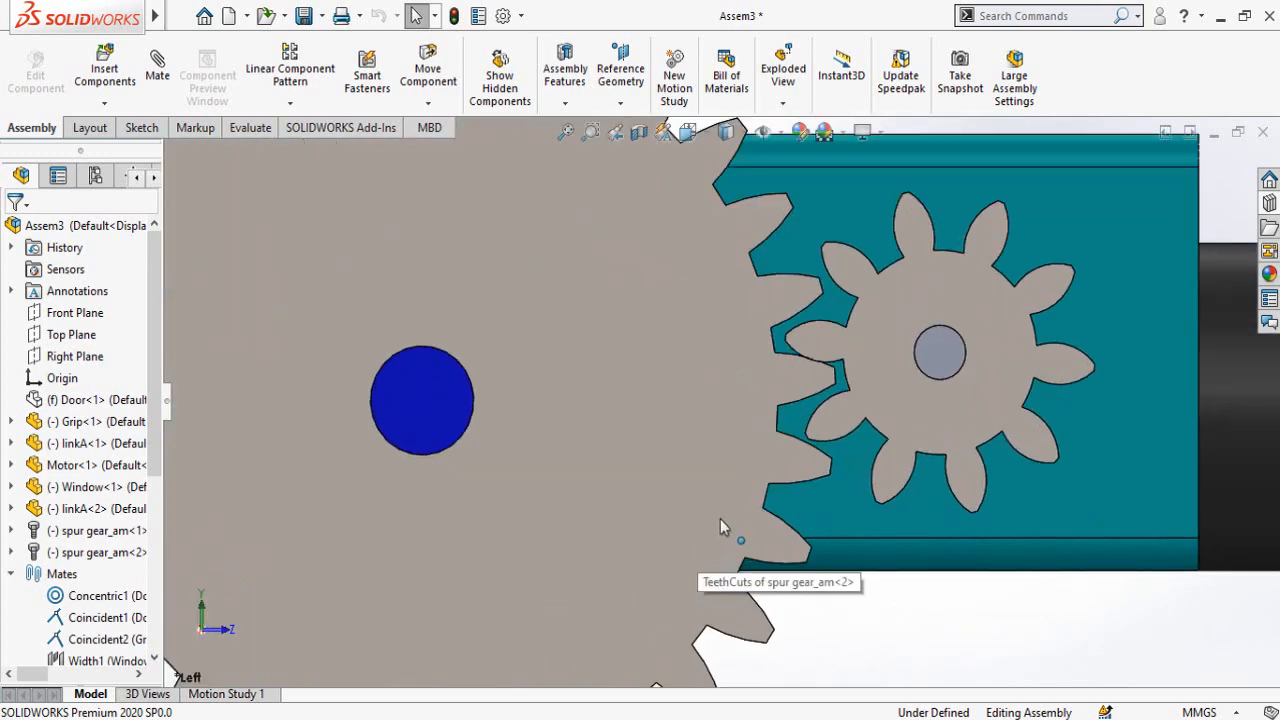
pyautogui.click(833, 412)
pyautogui.moveTo(827, 404); pyautogui.dragTo(827, 396)
pyautogui.scroll(7, 832, 456)
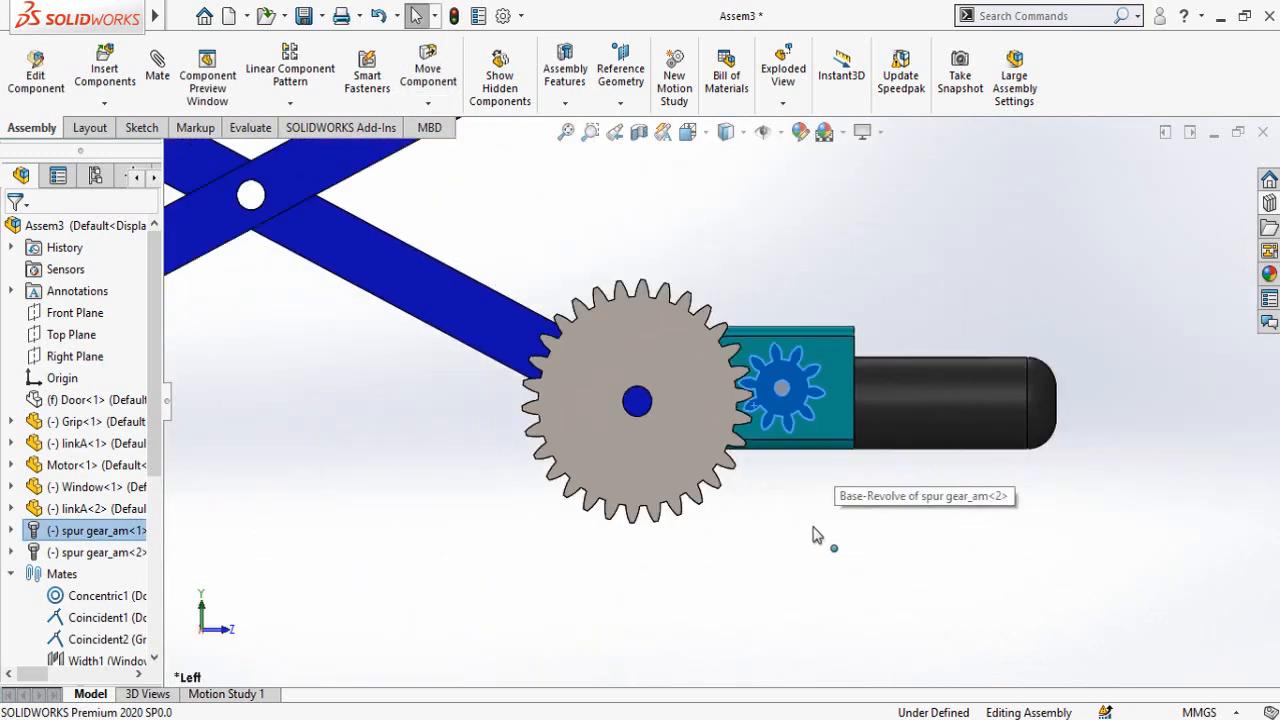
pyautogui.click(811, 529)
# Start a gear mate between the large gear's bore edge at the link pin and the circular edge at the small gear's centre
pyautogui.moveTo(562, 470); pyautogui.dragTo(646, 512, button='middle')
pyautogui.scroll(-2, 672, 320)
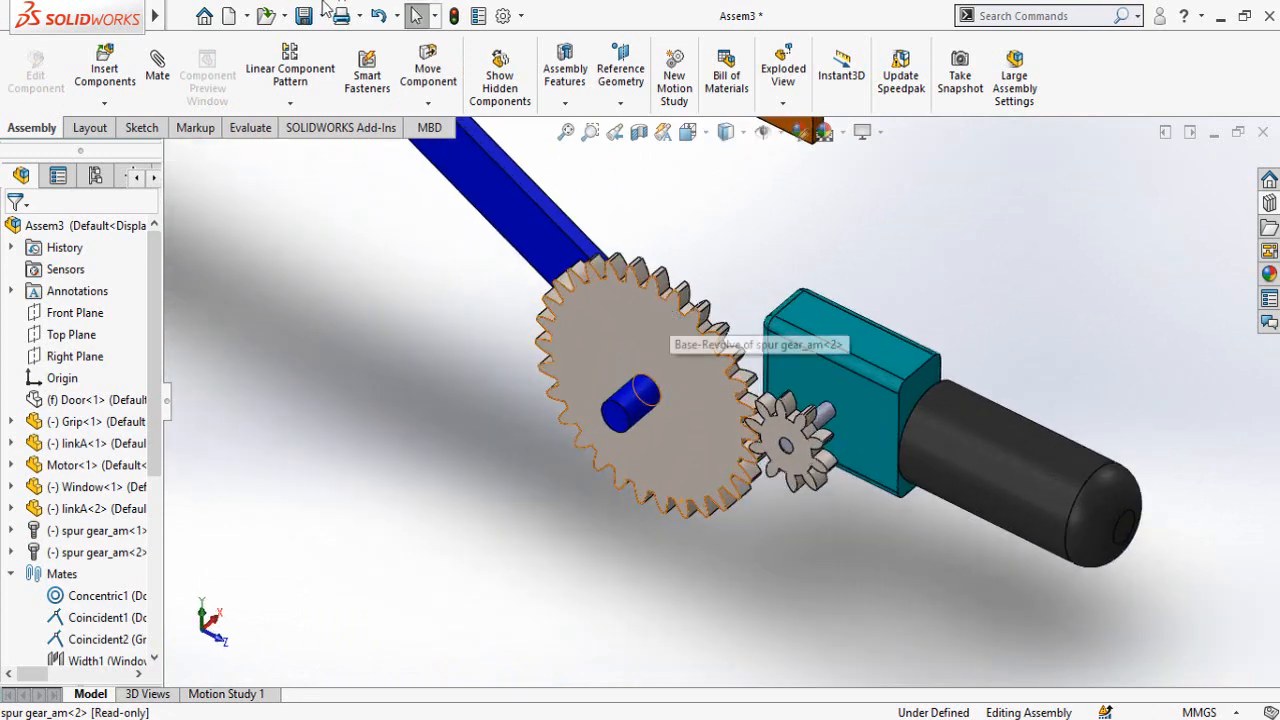
pyautogui.click(159, 78)
pyautogui.scroll(-3, 4, 520)
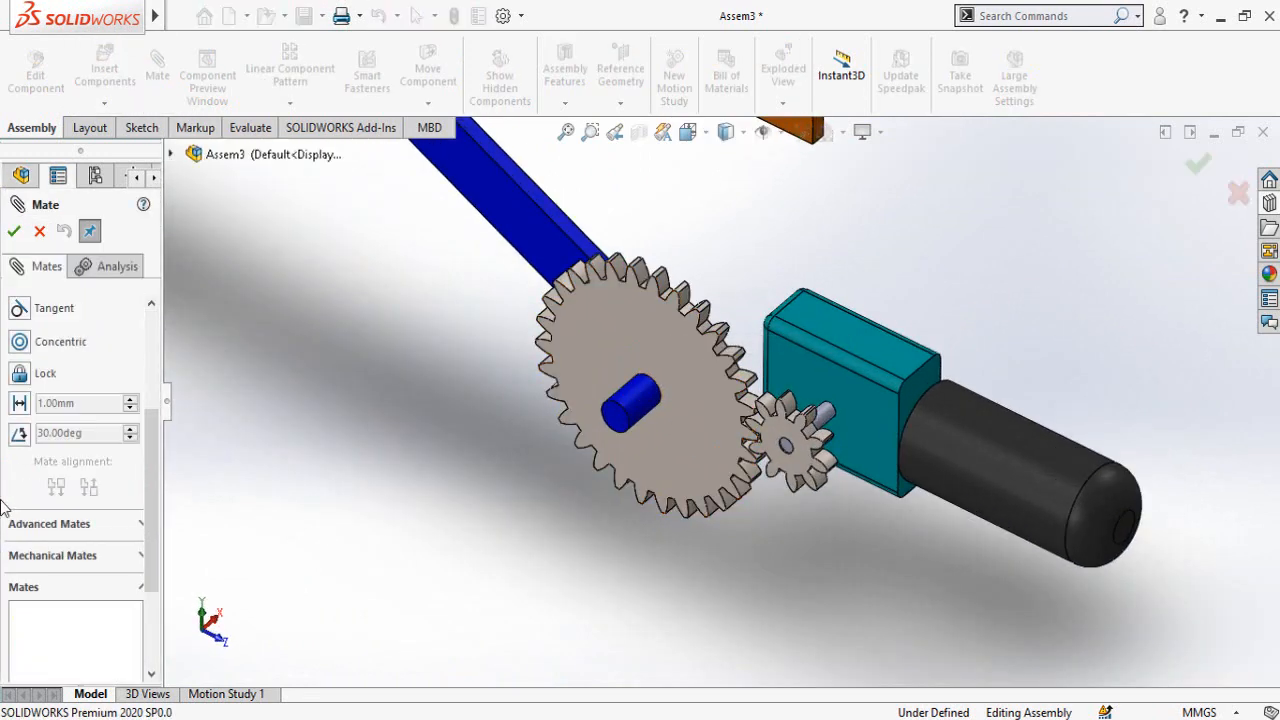
pyautogui.click(33, 556)
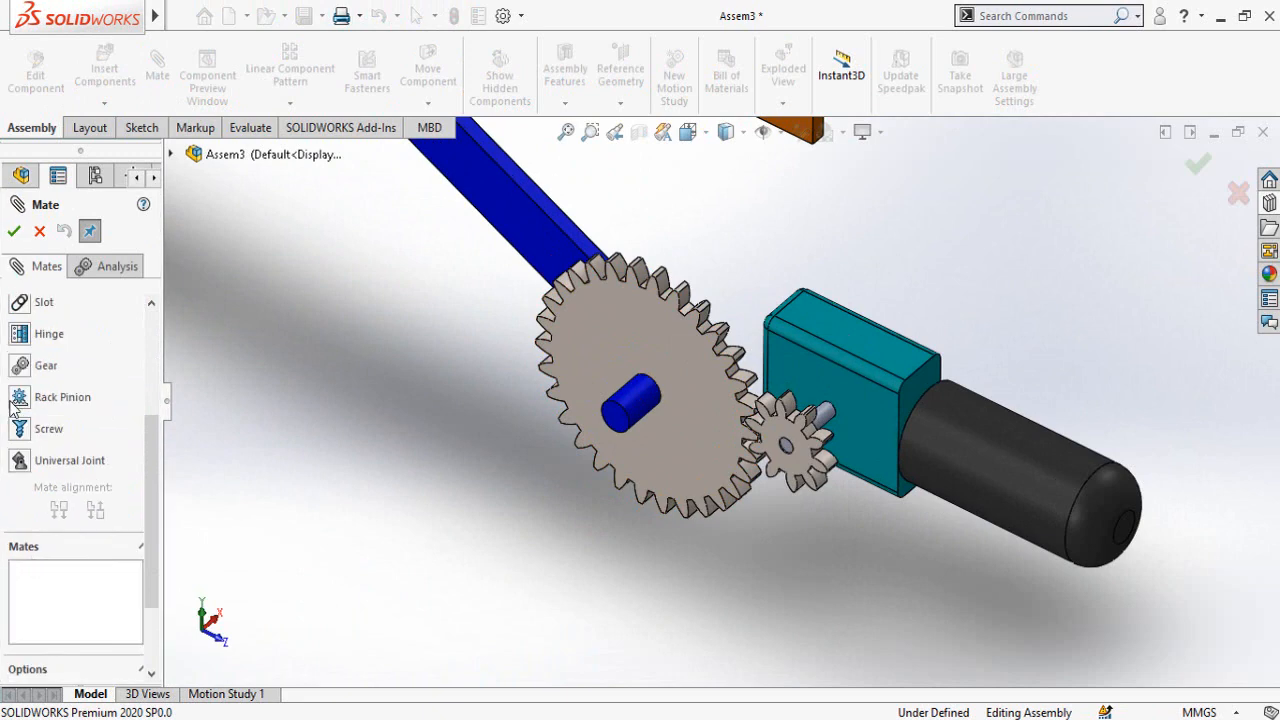
pyautogui.click(20, 366)
pyautogui.scroll(-3, 666, 449)
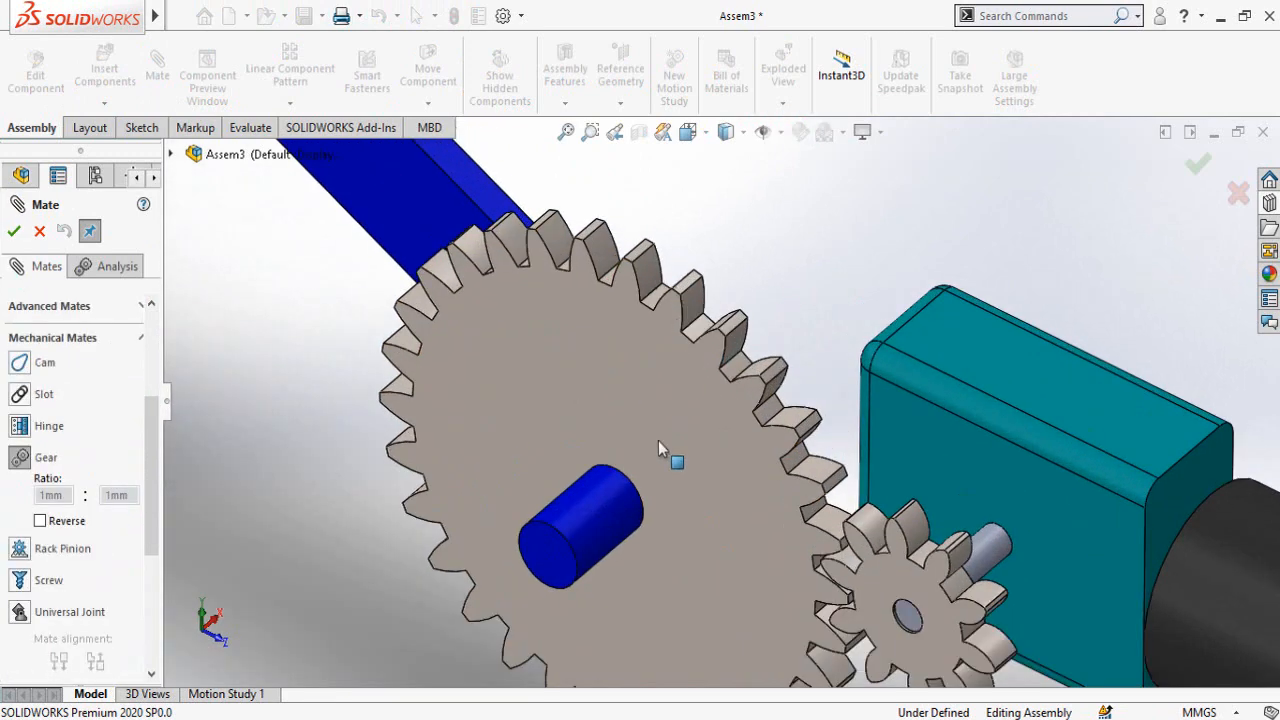
pyautogui.moveTo(674, 463); pyautogui.dragTo(681, 446, button='middle')
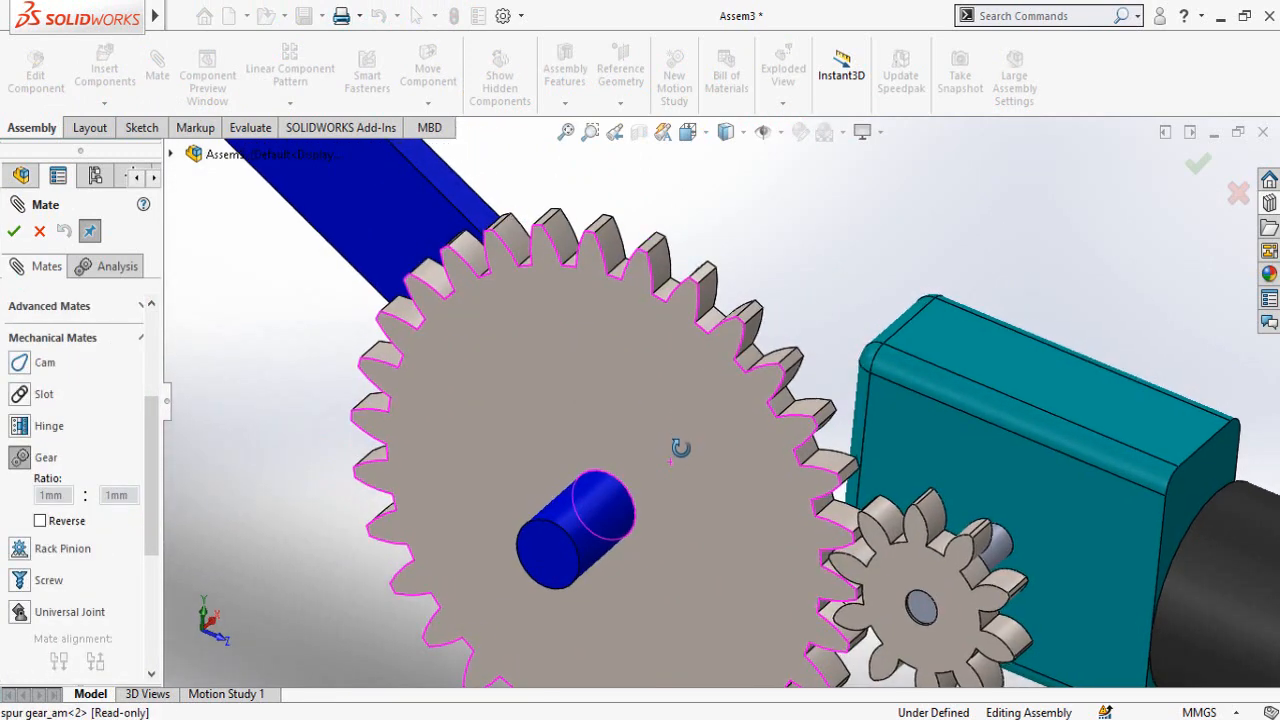
pyautogui.click(631, 497)
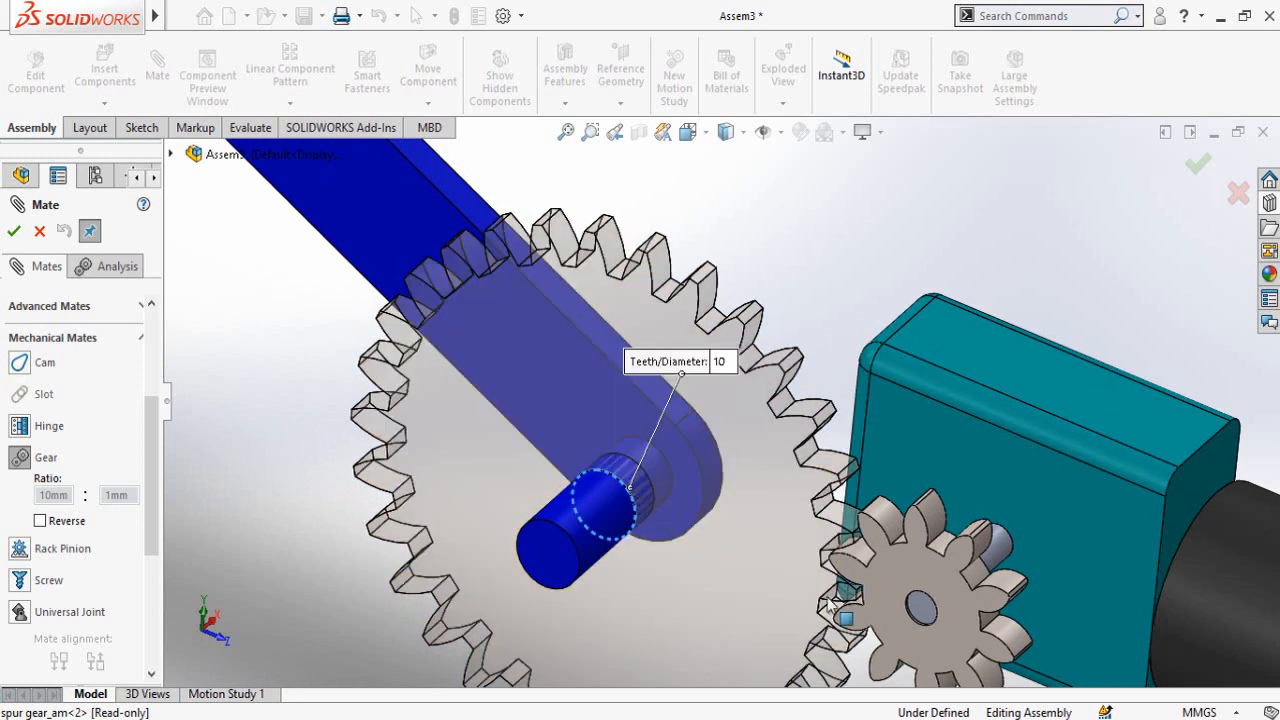
pyautogui.click(935, 605)
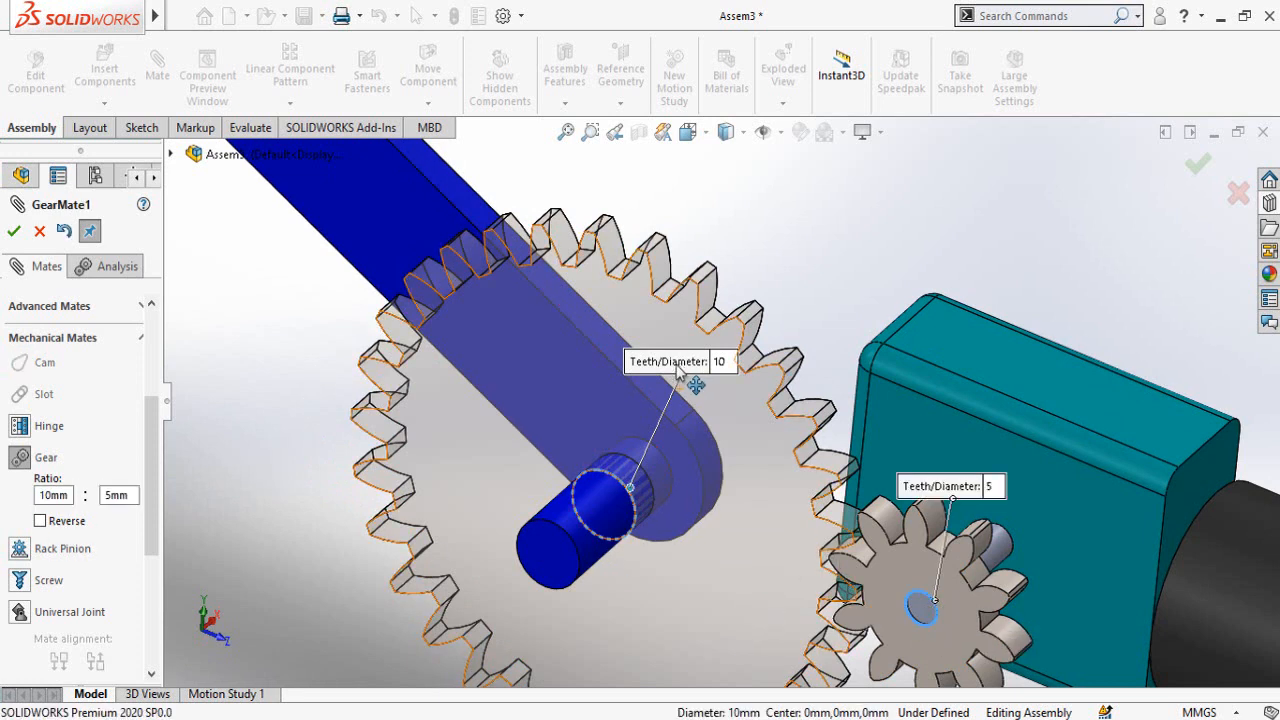
# Set the gear mate's teeth/diameter values to 30 for the large gear and 10 for the small gear, and accept the mate
pyautogui.moveTo(690, 375); pyautogui.dragTo(268, 398)
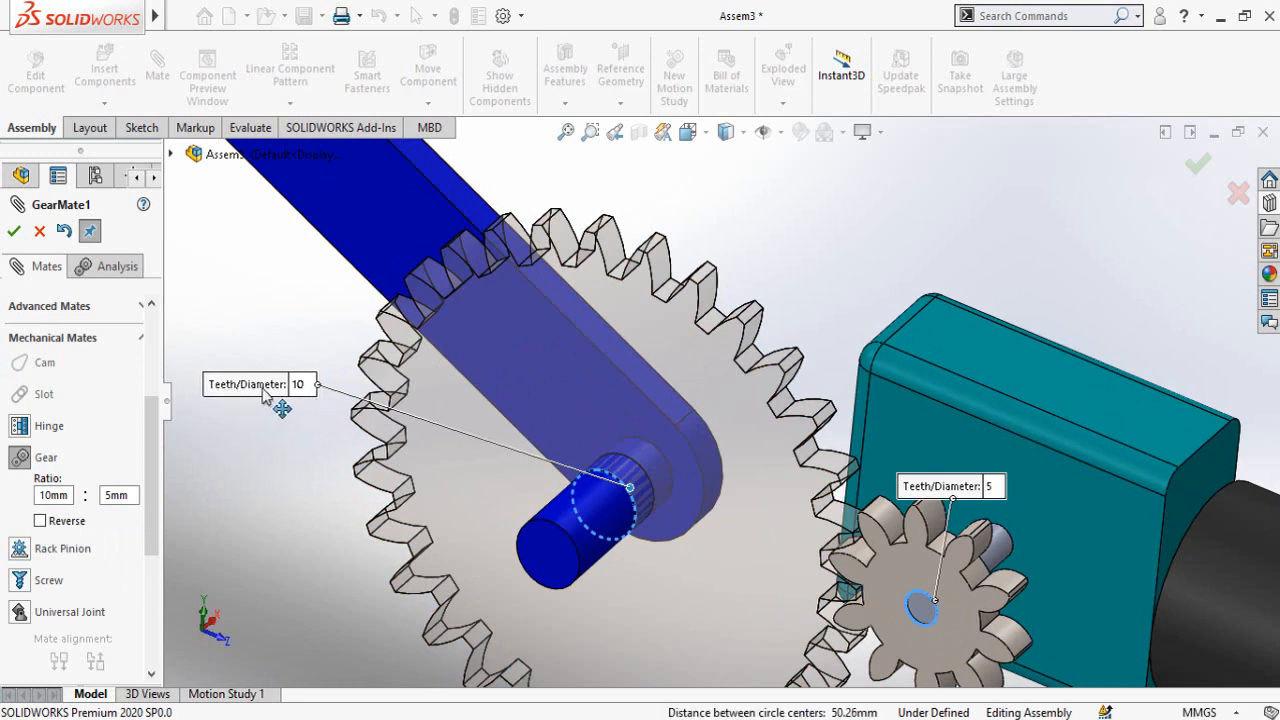
pyautogui.doubleClick(300, 386)
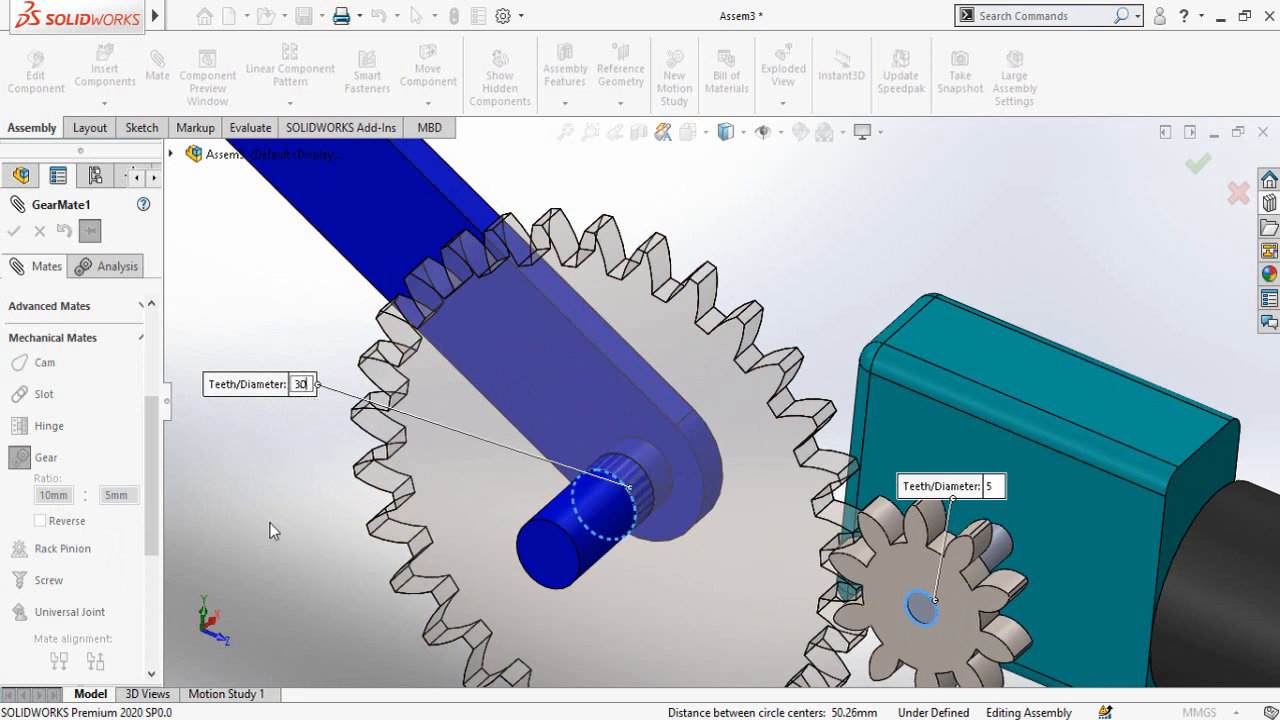
pyautogui.moveTo(968, 488); pyautogui.dragTo(845, 235)
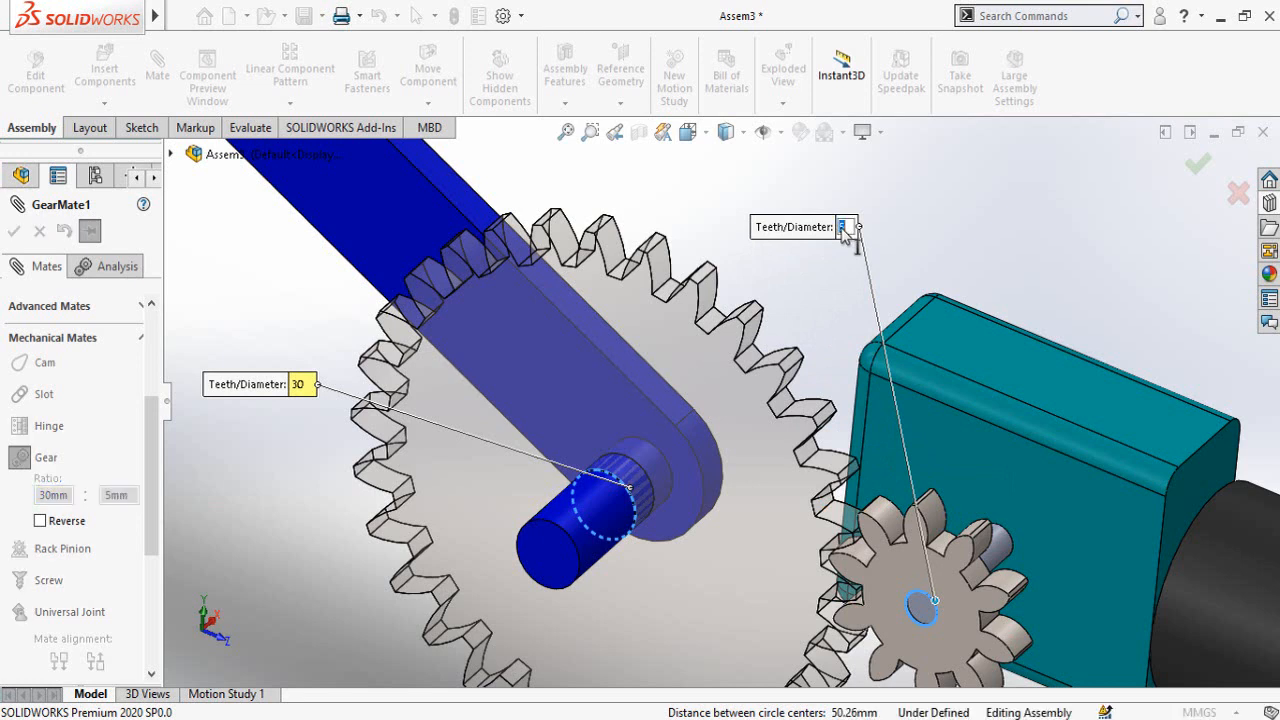
pyautogui.doubleClick(843, 227)
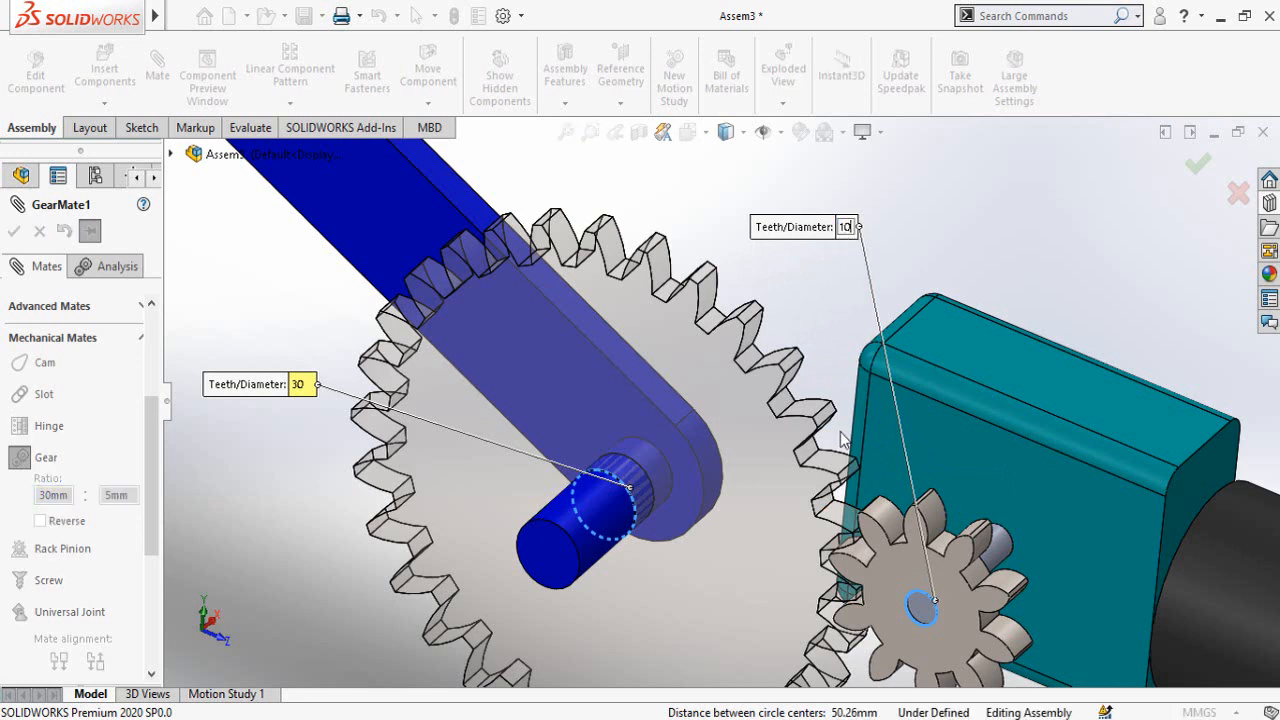
pyautogui.press('Return')
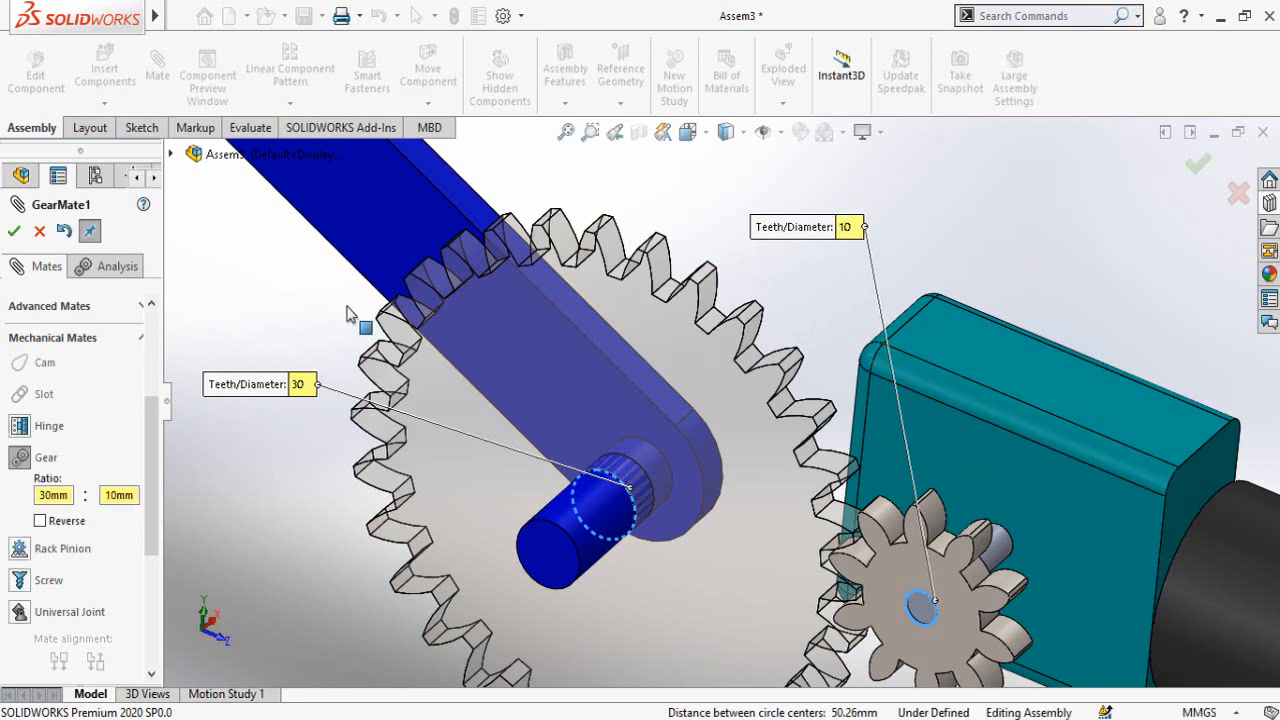
pyautogui.click(16, 232)
pyautogui.click(13, 232)
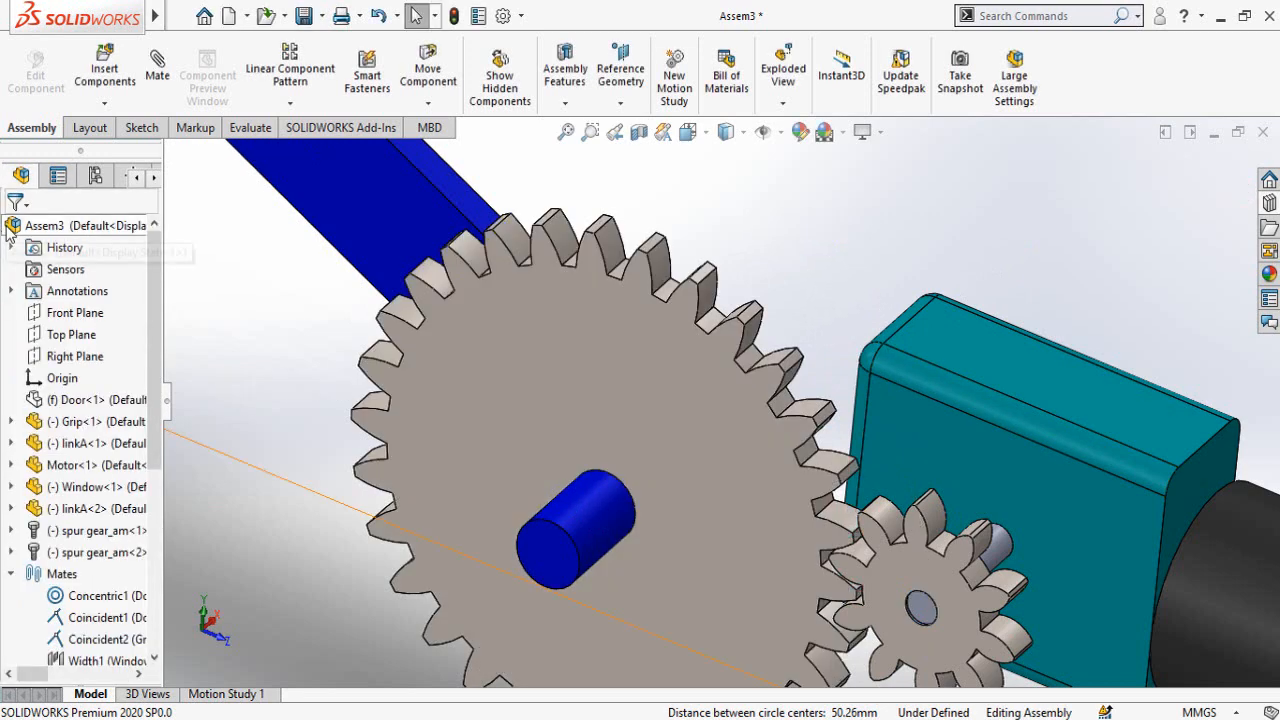
# Rotate the large gear slightly to test that it drives the small motor gear
pyautogui.scroll(2, 797, 530)
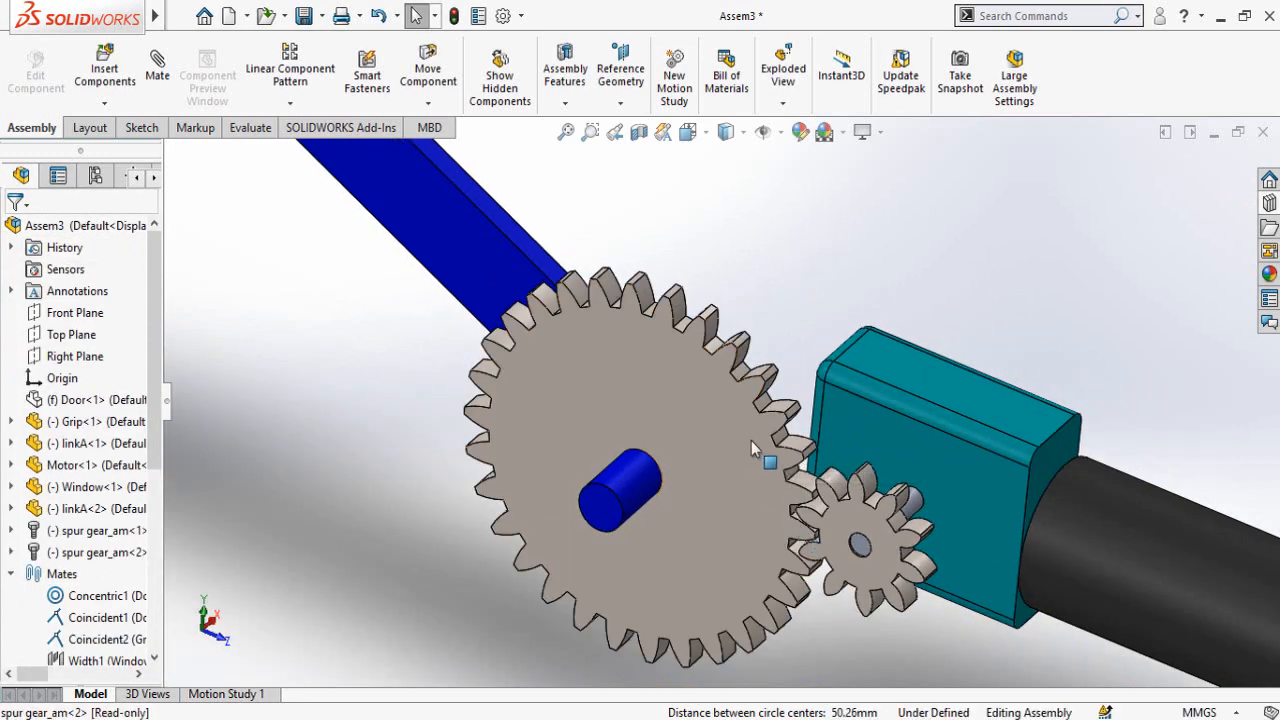
pyautogui.moveTo(753, 462); pyautogui.dragTo(757, 502)
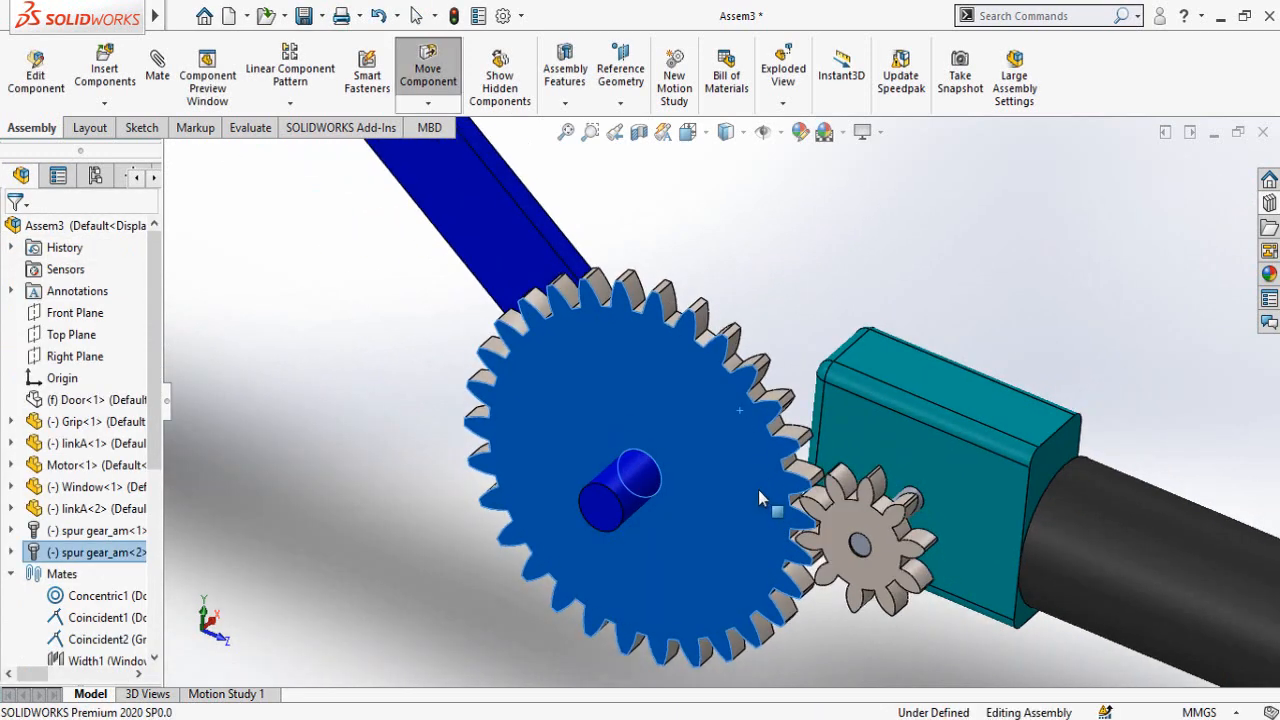
pyautogui.scroll(6, 729, 497)
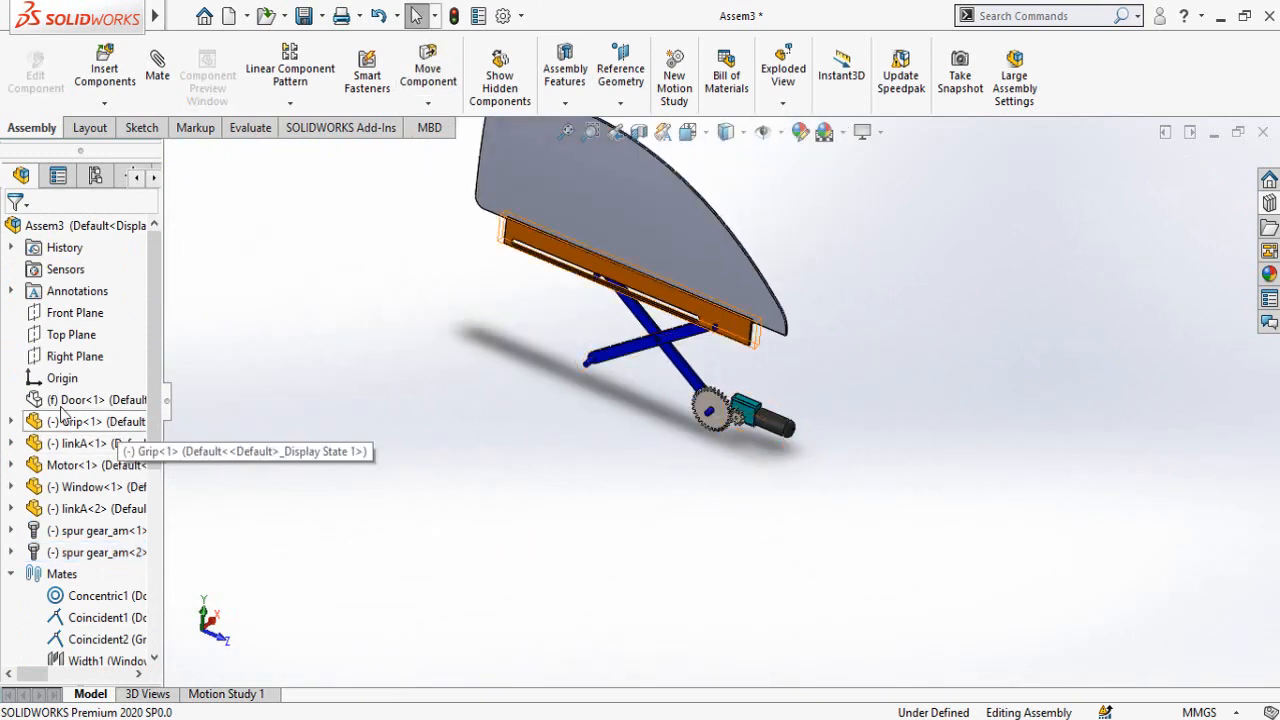
# Show the hidden Door component again
pyautogui.click(75, 400)
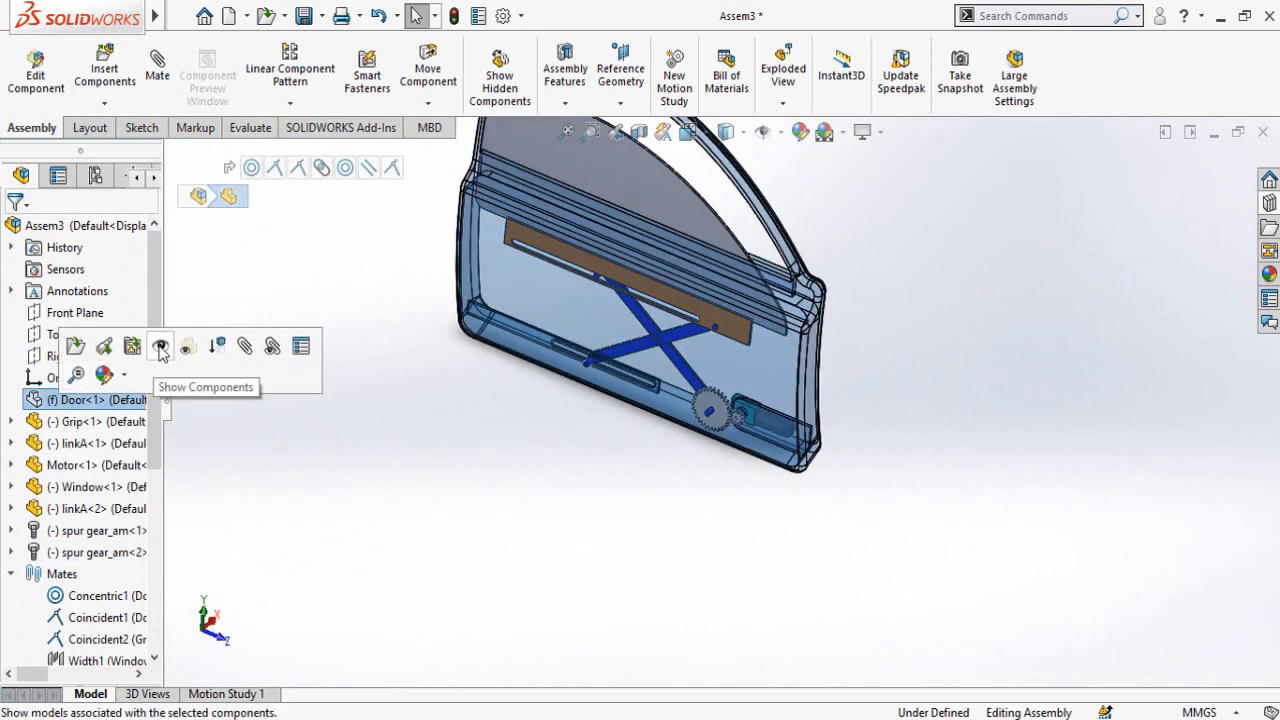
pyautogui.click(160, 348)
pyautogui.click(624, 552)
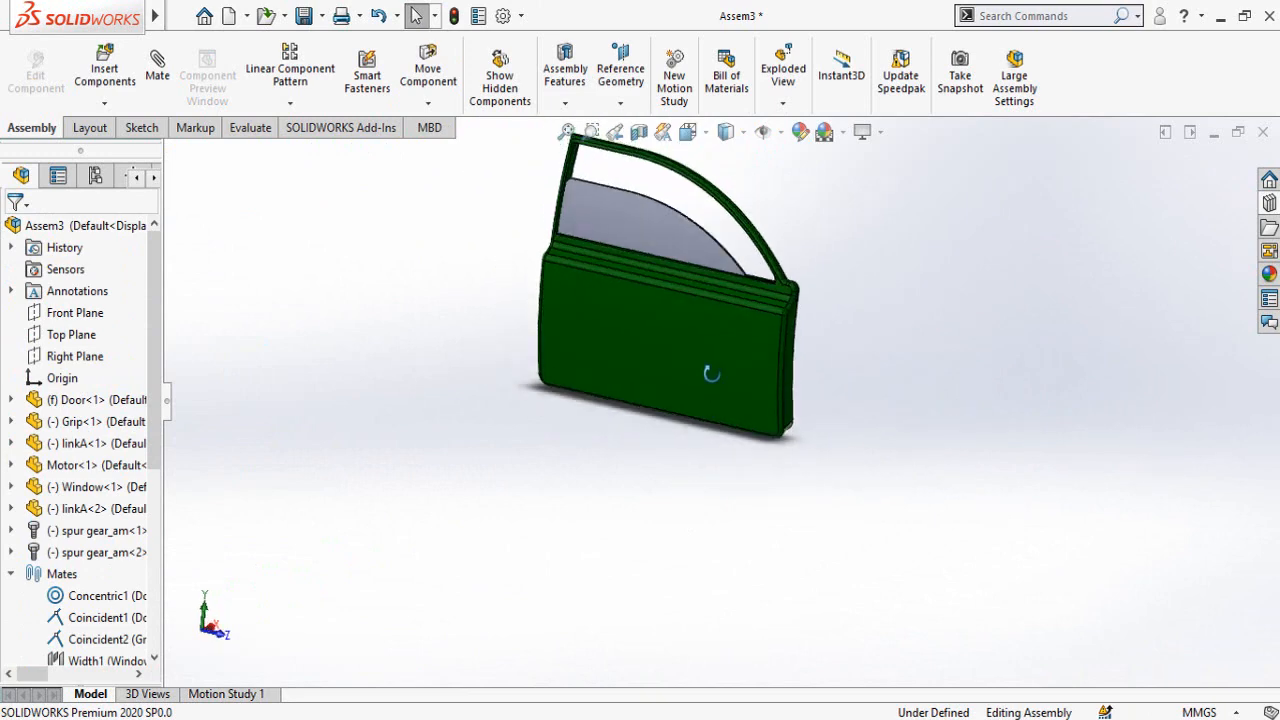
# Make the Window component transparent, working from the inner side of the door
pyautogui.moveTo(711, 373); pyautogui.dragTo(680, 422, button='middle')
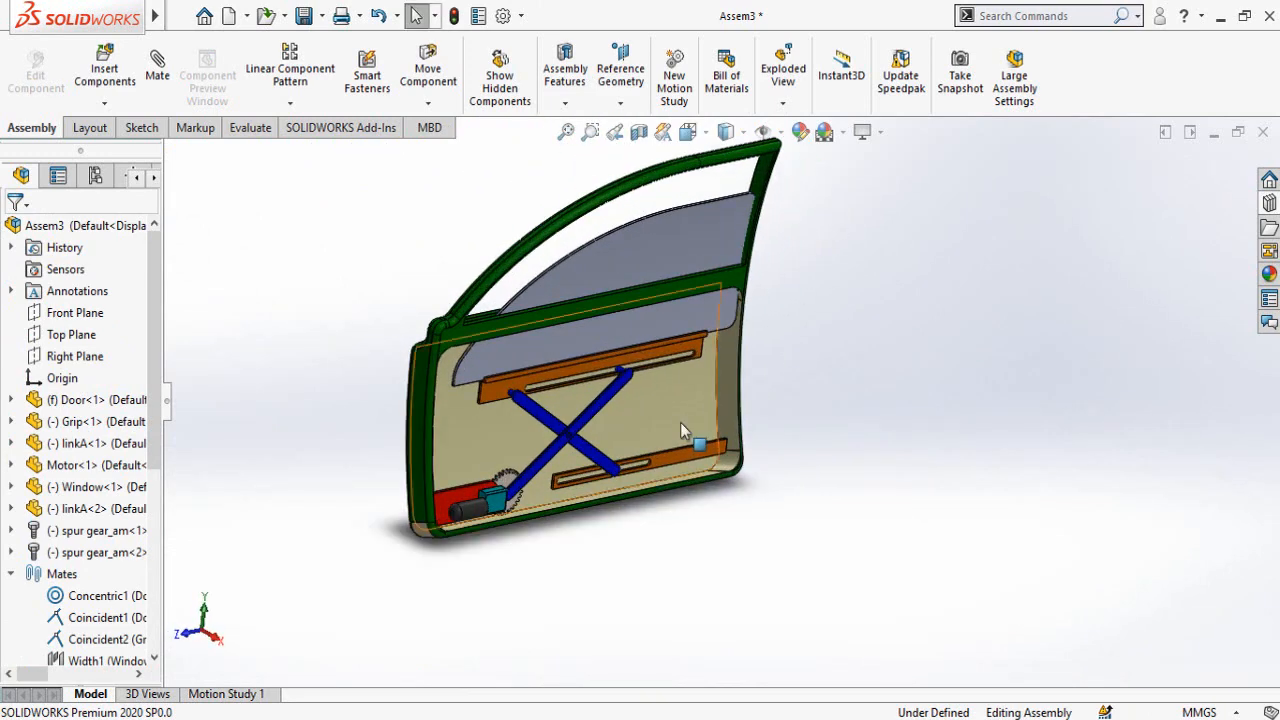
pyautogui.click(640, 258)
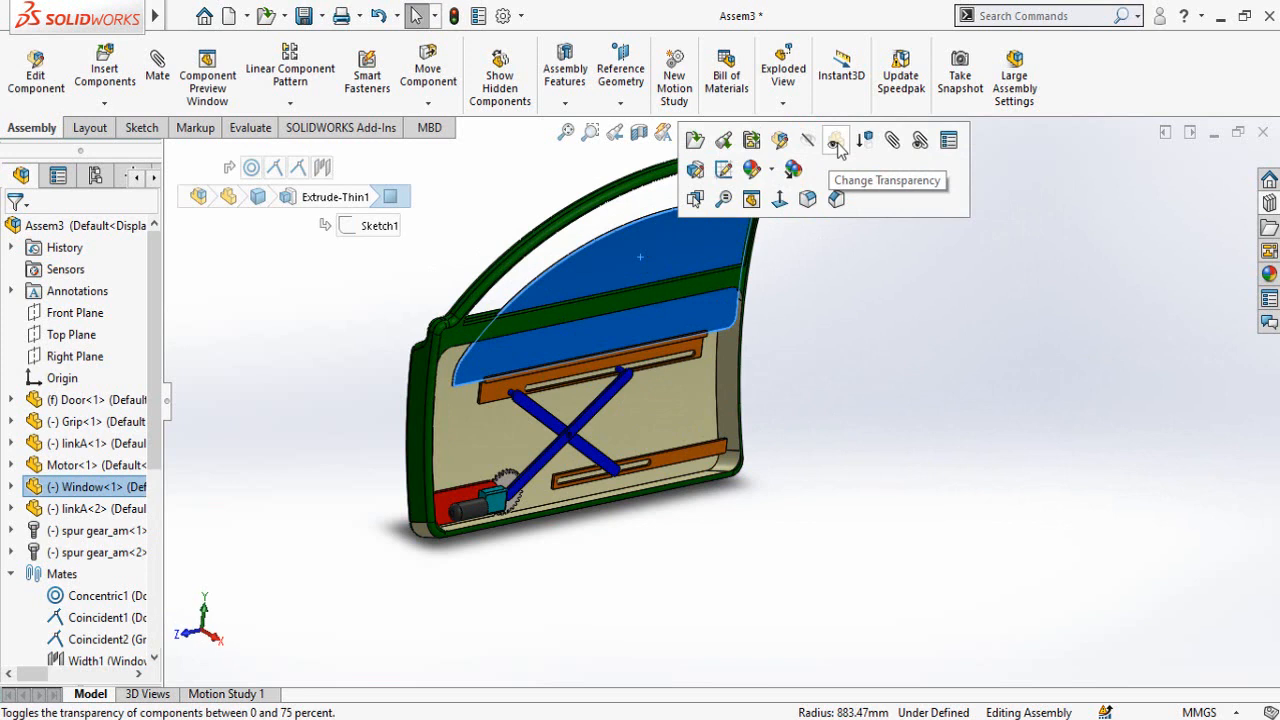
pyautogui.click(838, 147)
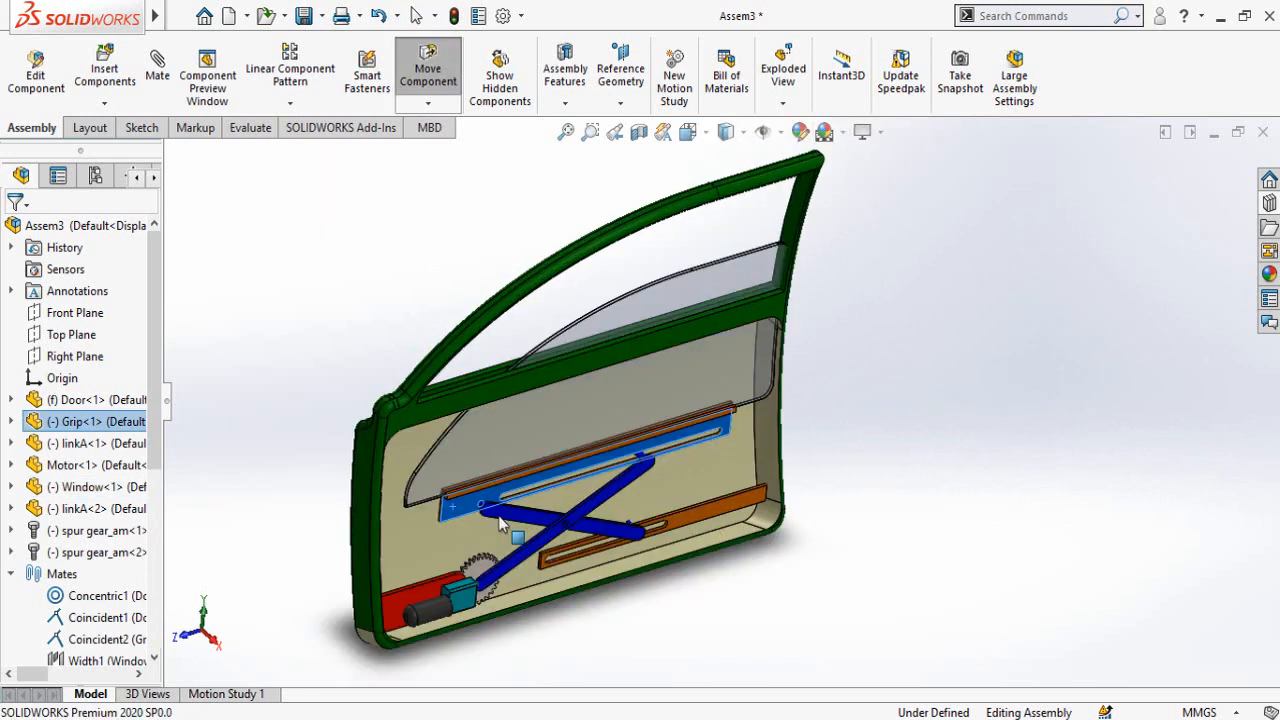
# Move the grip up until the window closes and back down to lower it, checking how the links and gears follow
pyautogui.moveTo(503, 525); pyautogui.dragTo(493, 435)
pyautogui.press('Escape')
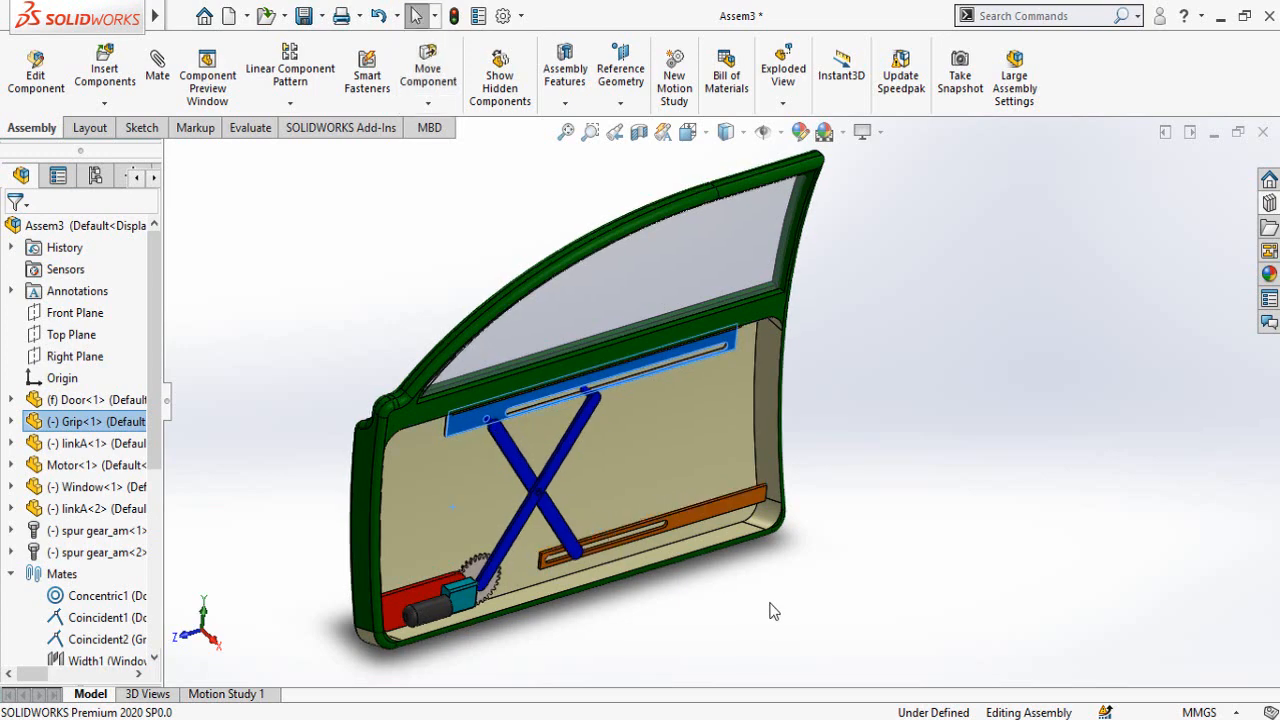
pyautogui.click(785, 600)
pyautogui.moveTo(600, 565); pyautogui.dragTo(510, 445, button='middle')
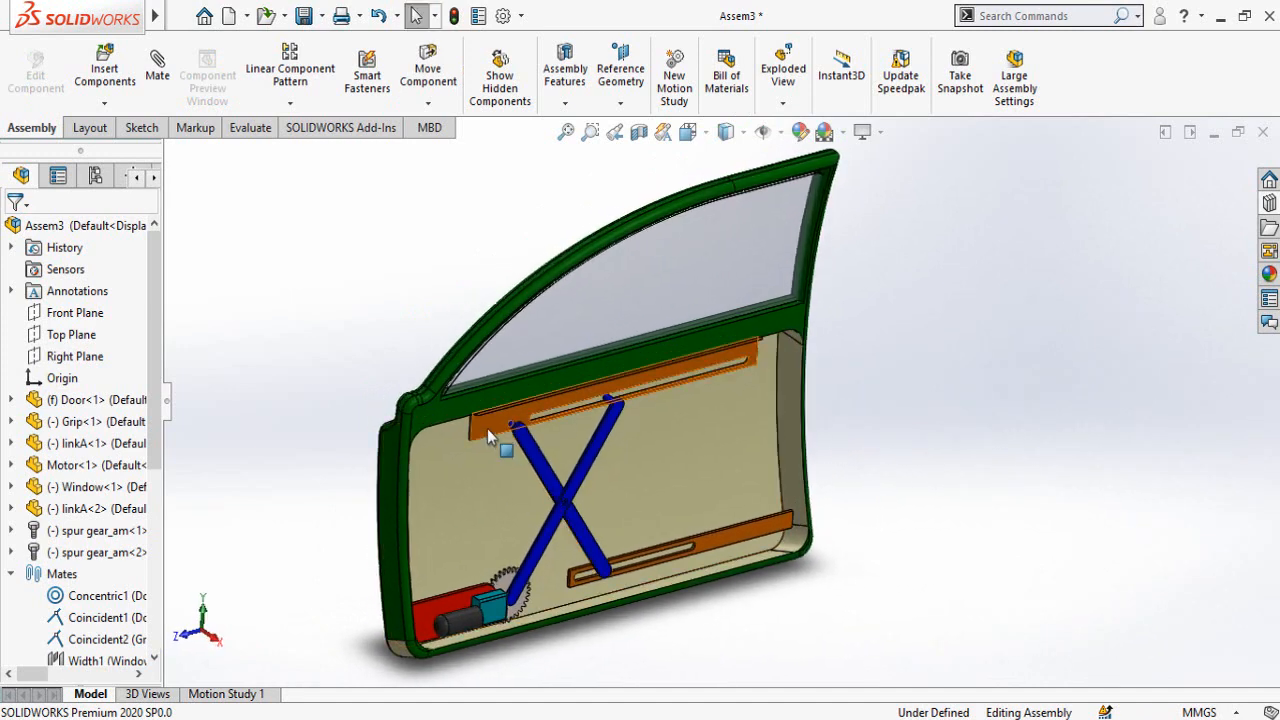
pyautogui.click(488, 444)
pyautogui.moveTo(488, 444); pyautogui.dragTo(483, 525)
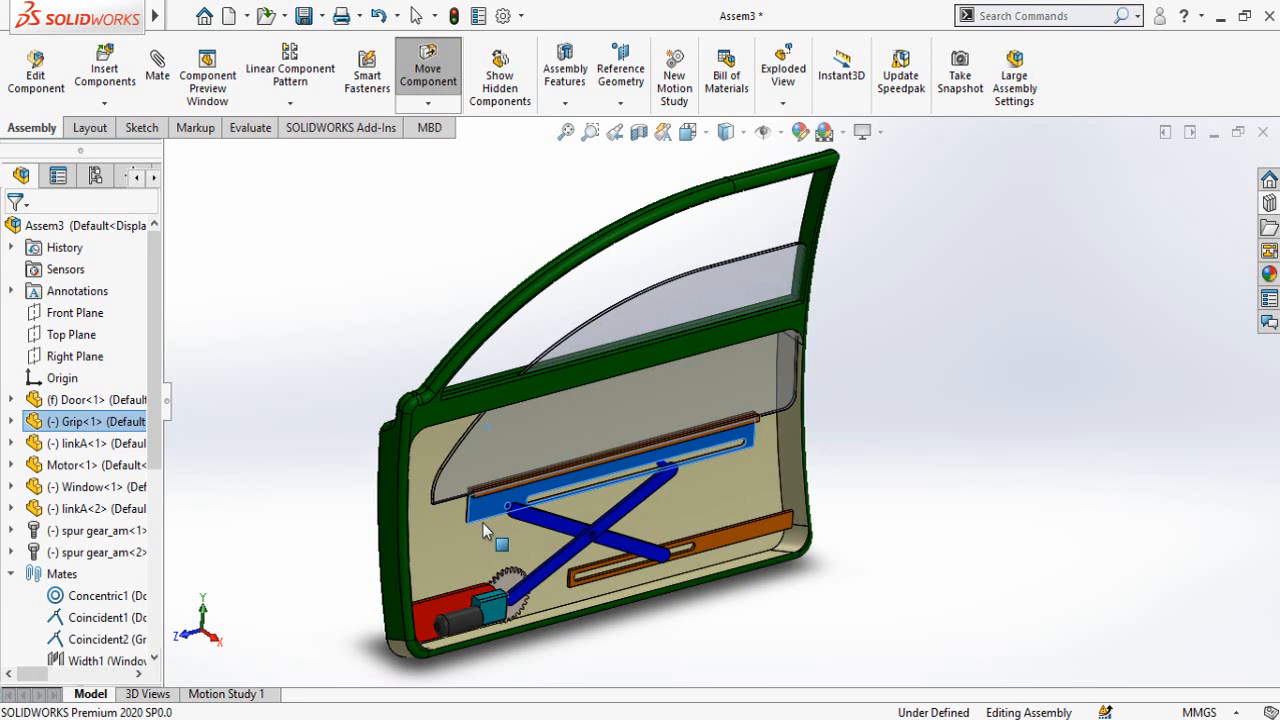
pyautogui.click(753, 618)
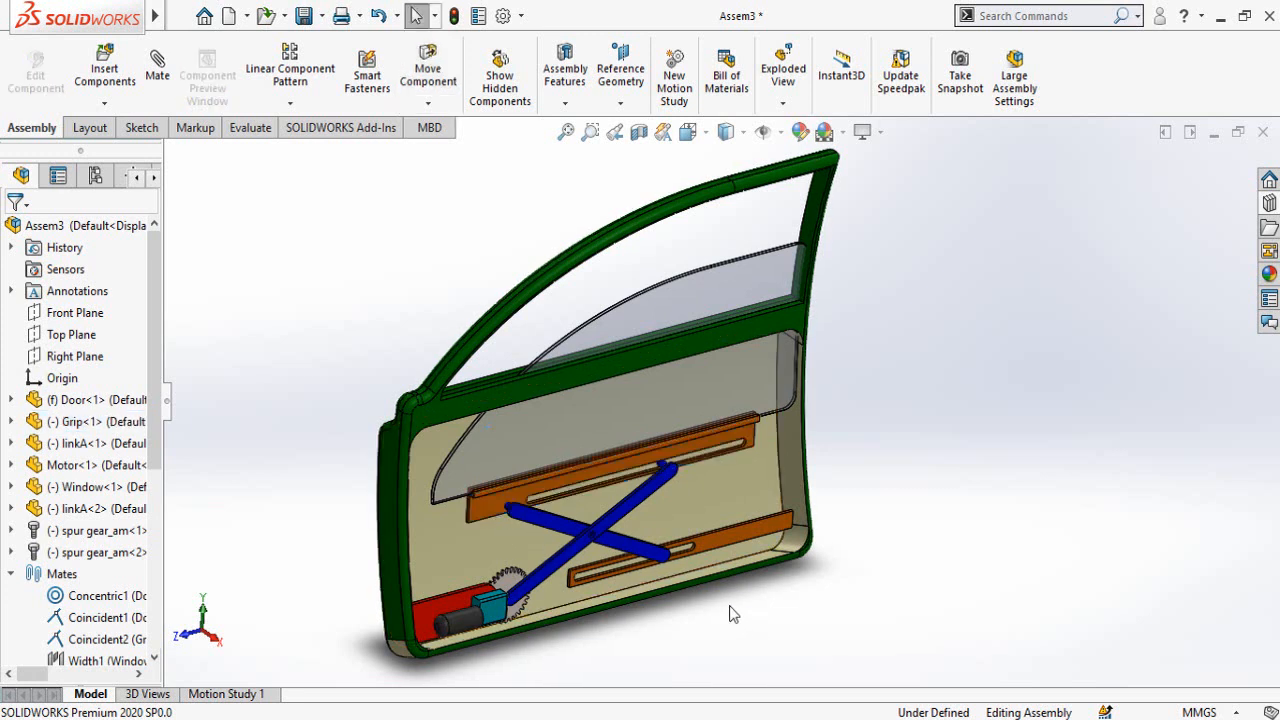
pyautogui.click(486, 522)
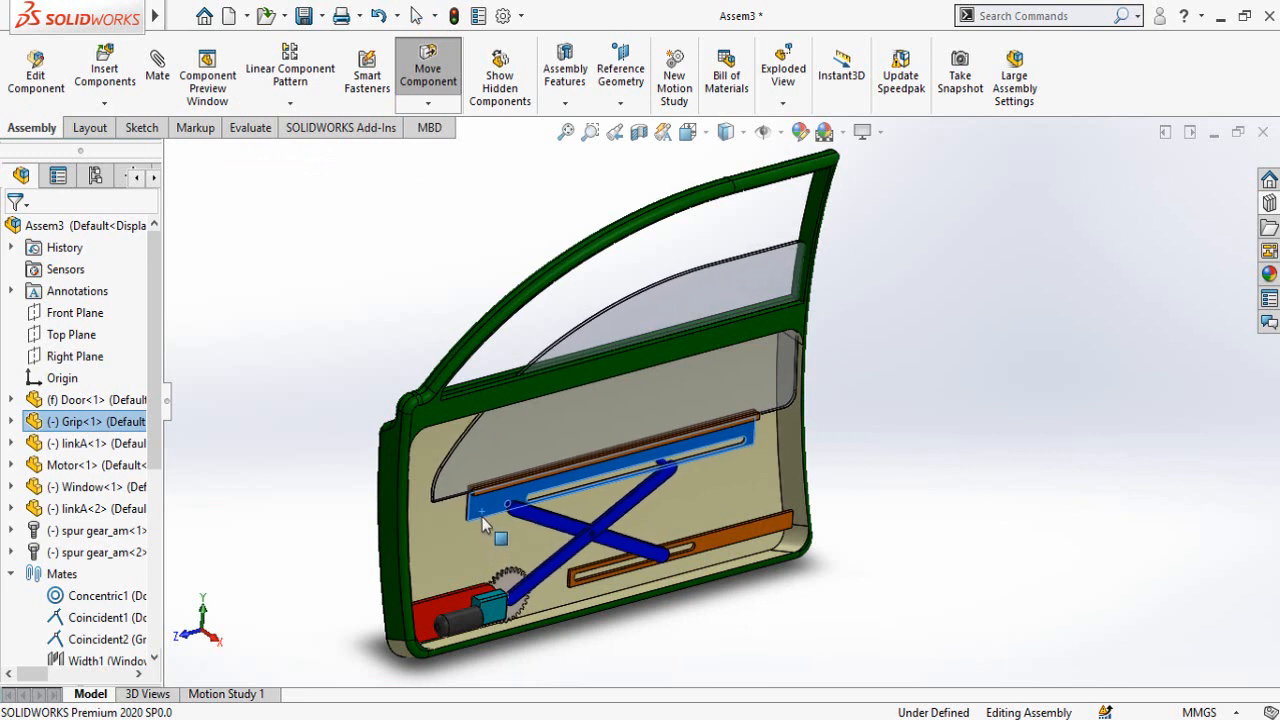